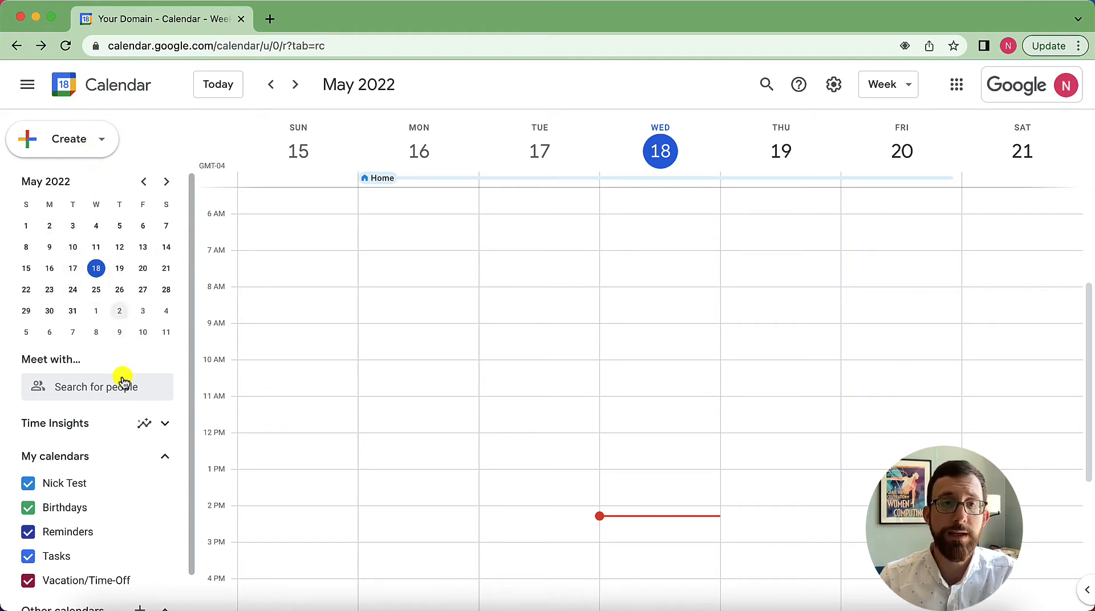
Start a new event titled "Make believe event" on Wednesday, May 18, and set its end time to 4:30pm.
scroll(123, 376, down, 2)
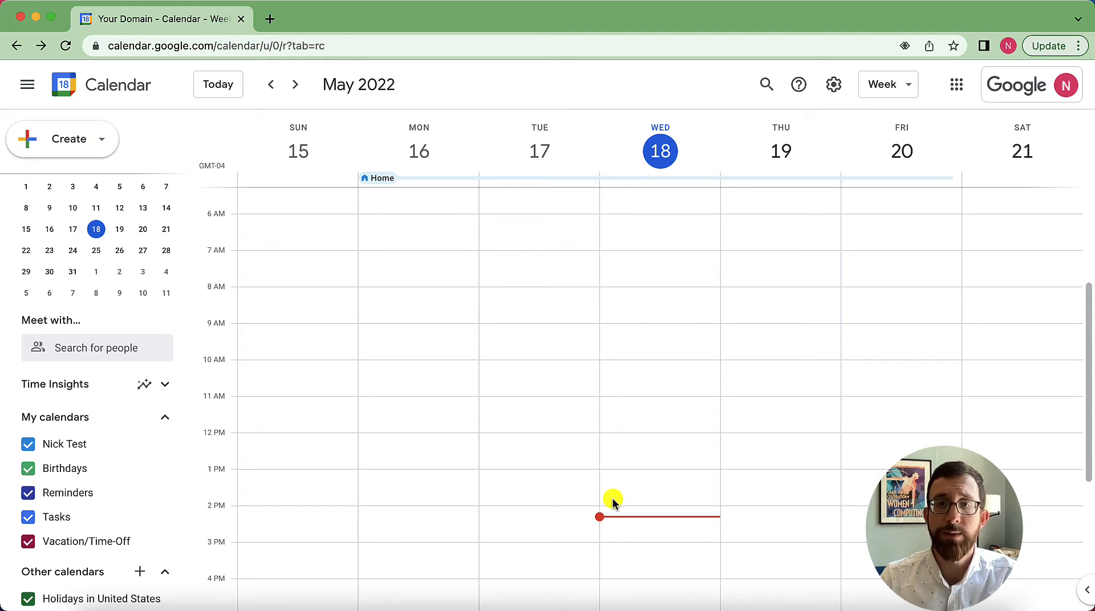
click(40, 147)
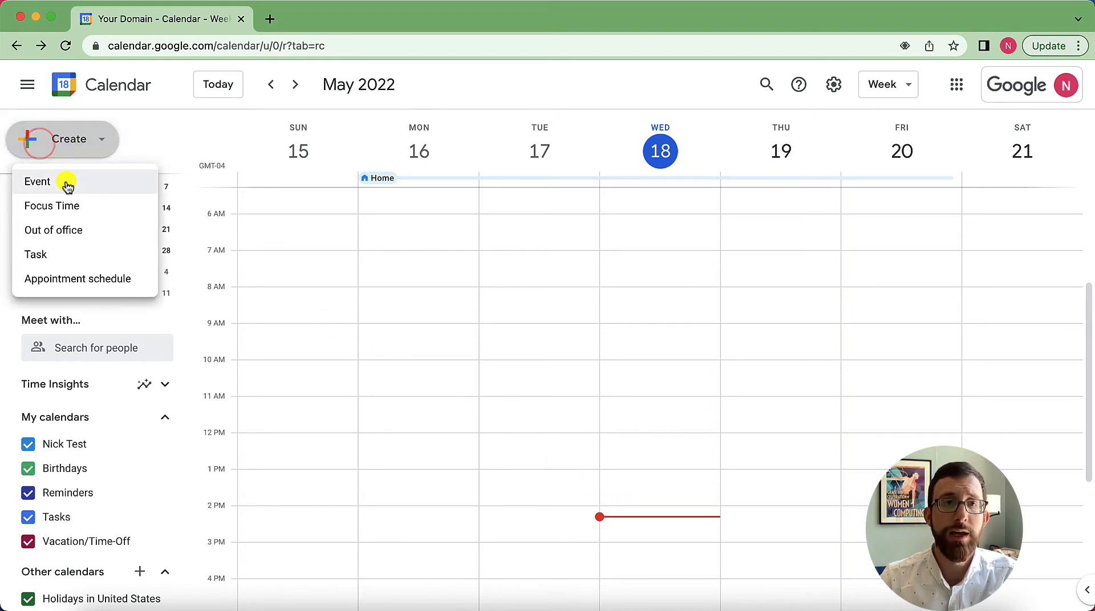
click(67, 184)
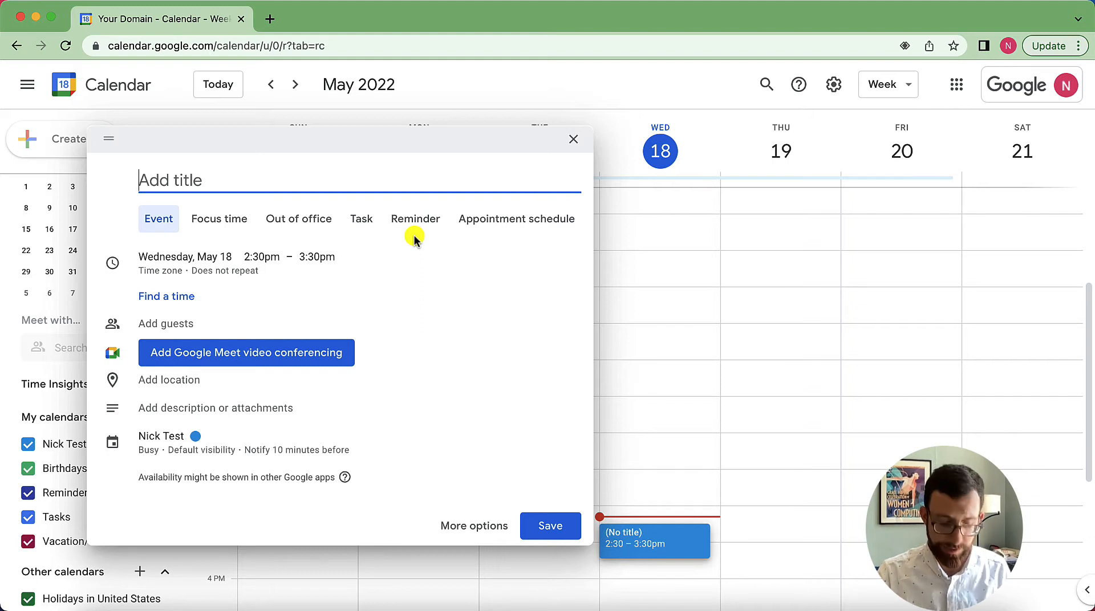
text(Make)
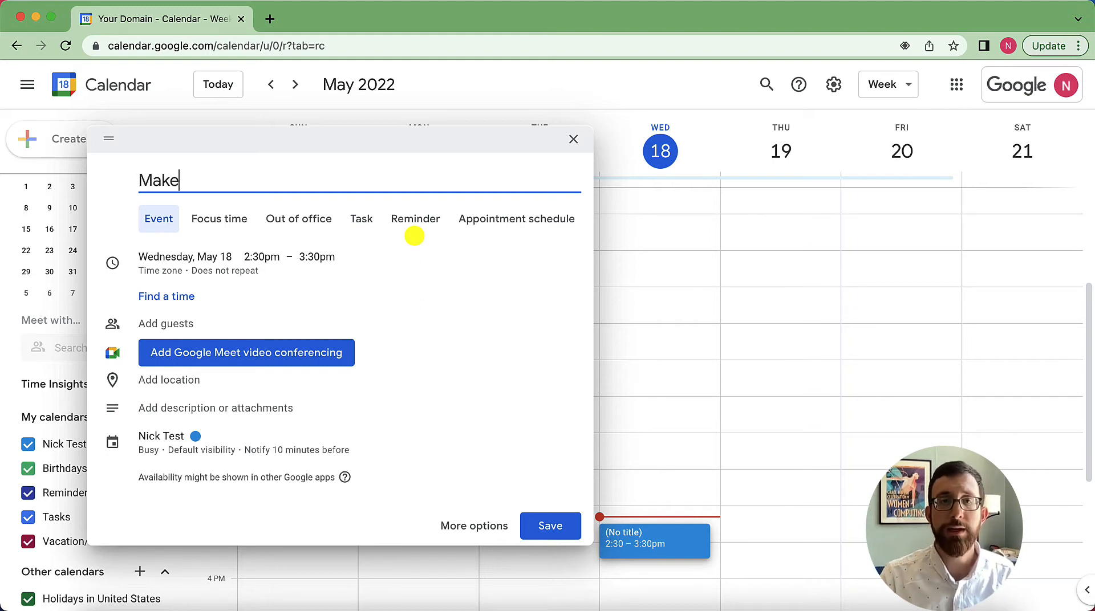
text( believe event)
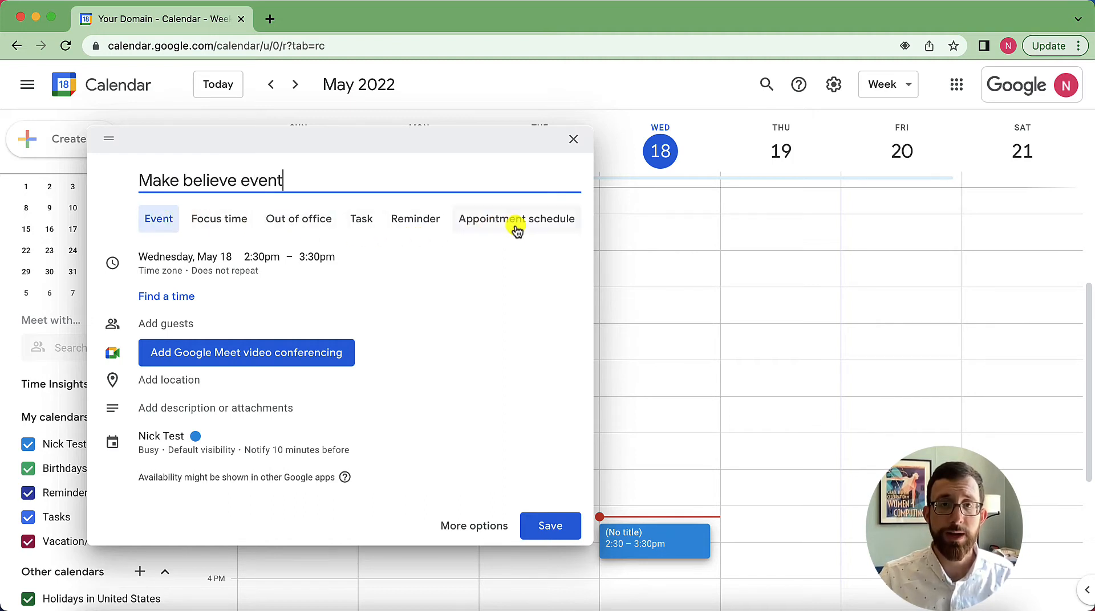
click(308, 261)
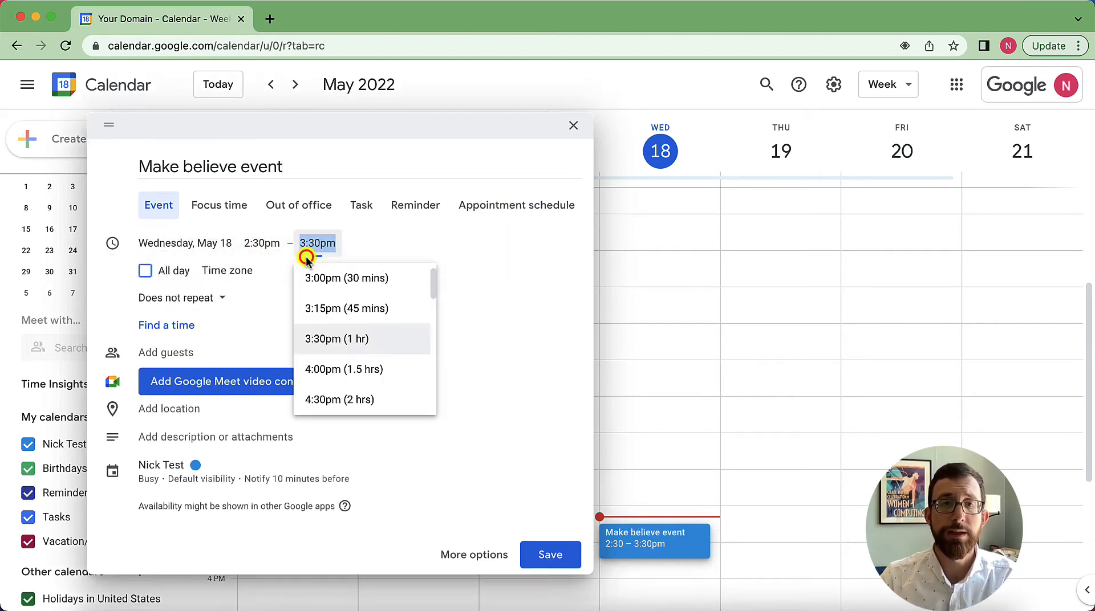
click(372, 400)
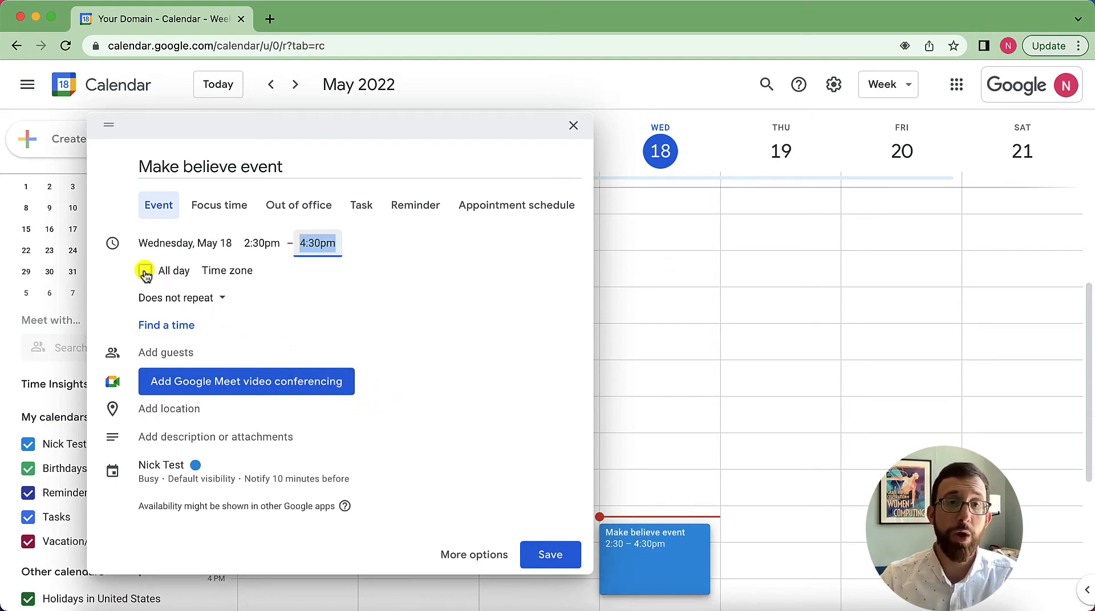
Examine the event's recurrence choices and its guest and location fields.
click(221, 299)
key(Down)
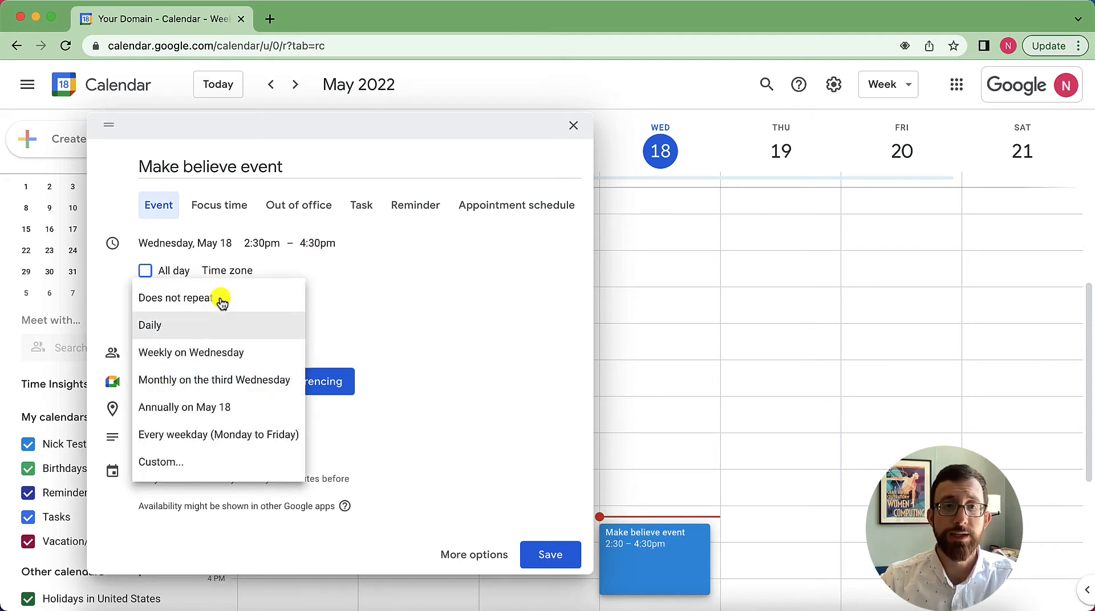
key(Down)
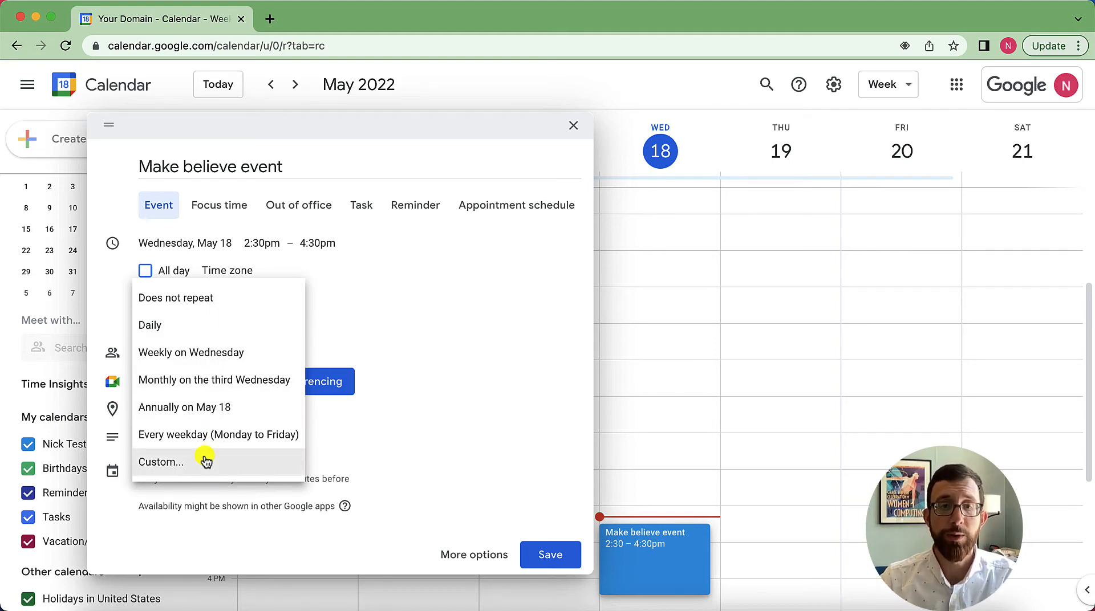
click(353, 276)
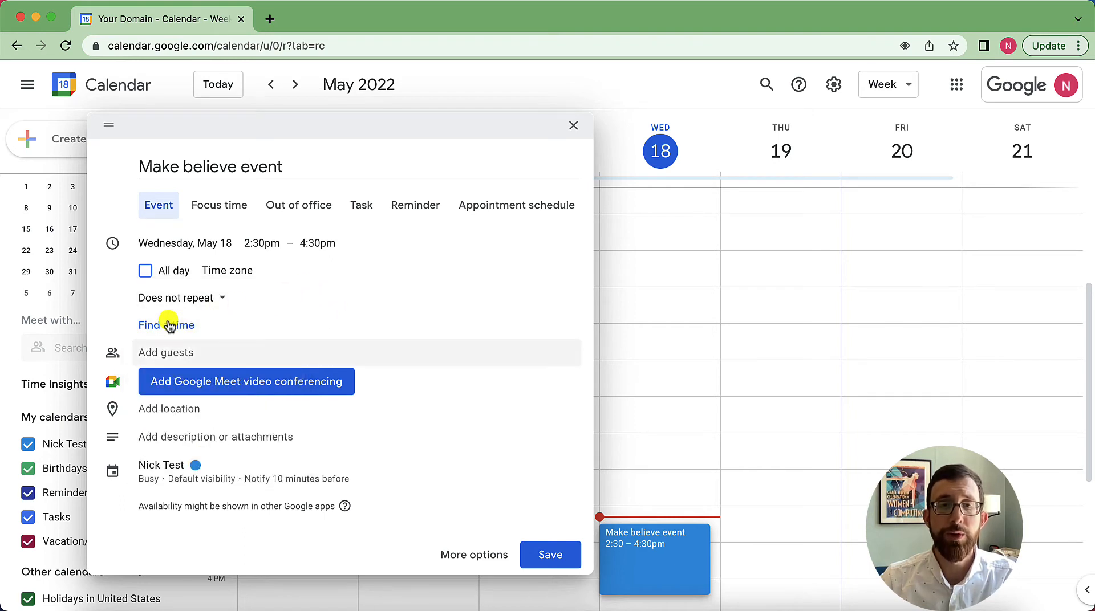
click(195, 352)
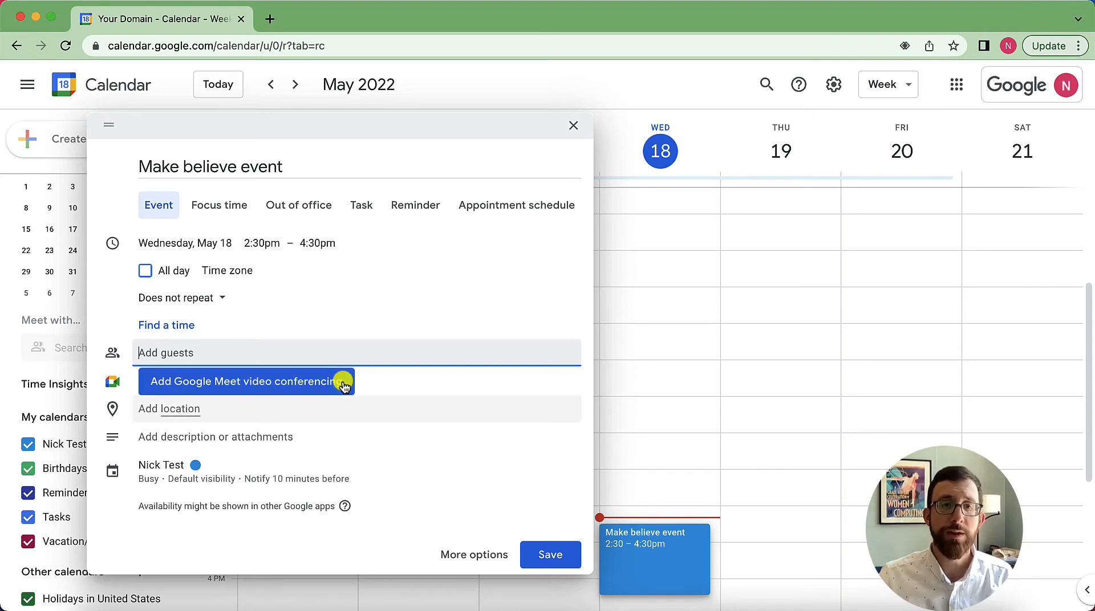
click(420, 383)
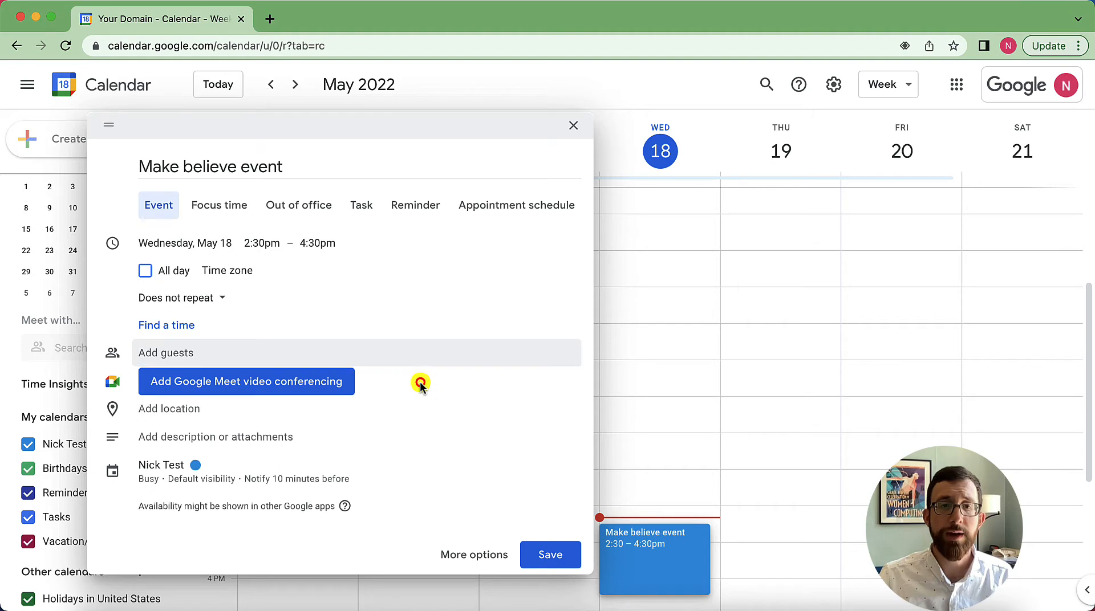
click(173, 408)
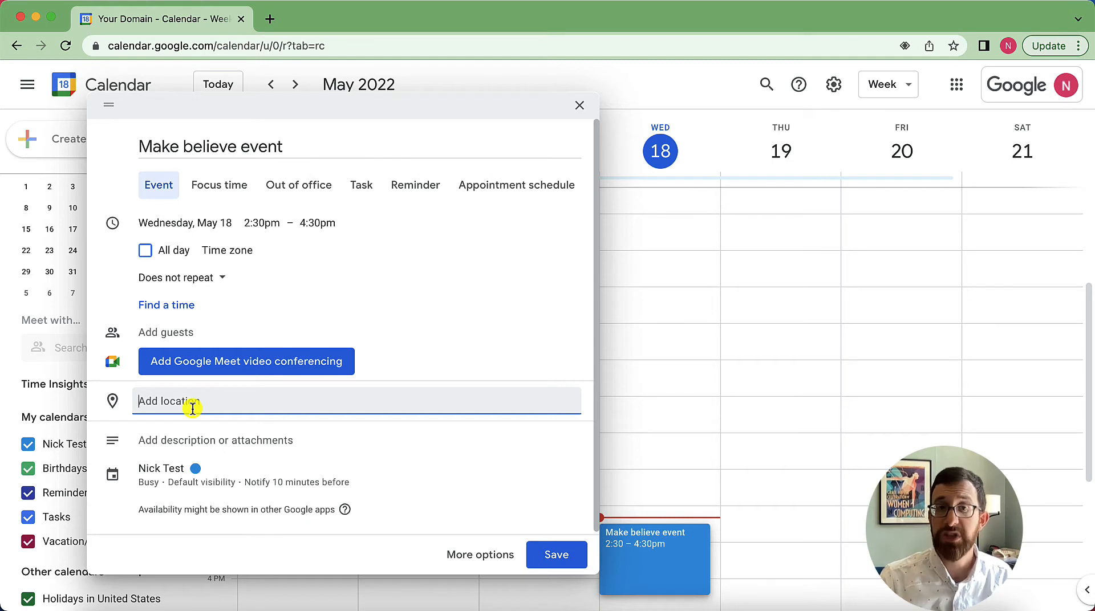
Add the event description "This is a fake event. Don't worry about attending.".
click(190, 443)
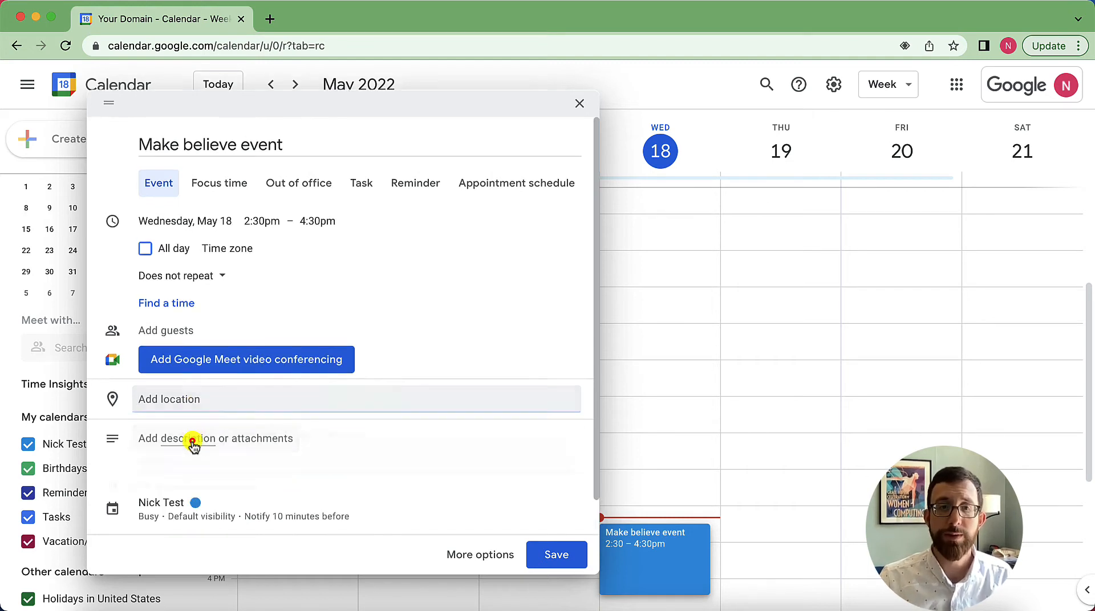
text(This is a)
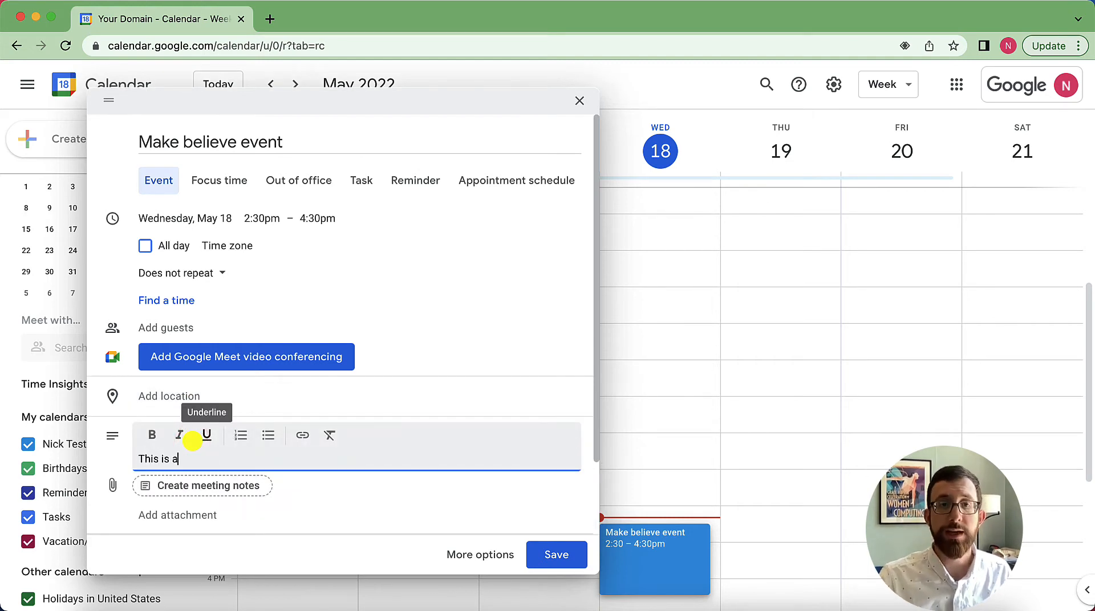
text( fake event)
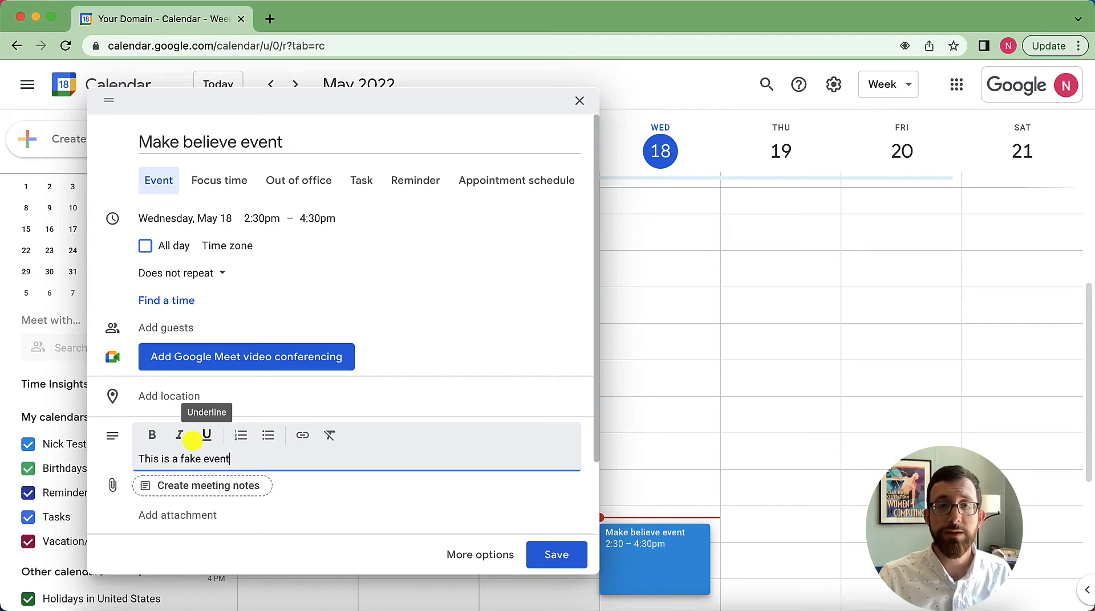
text(. Don't worry about at)
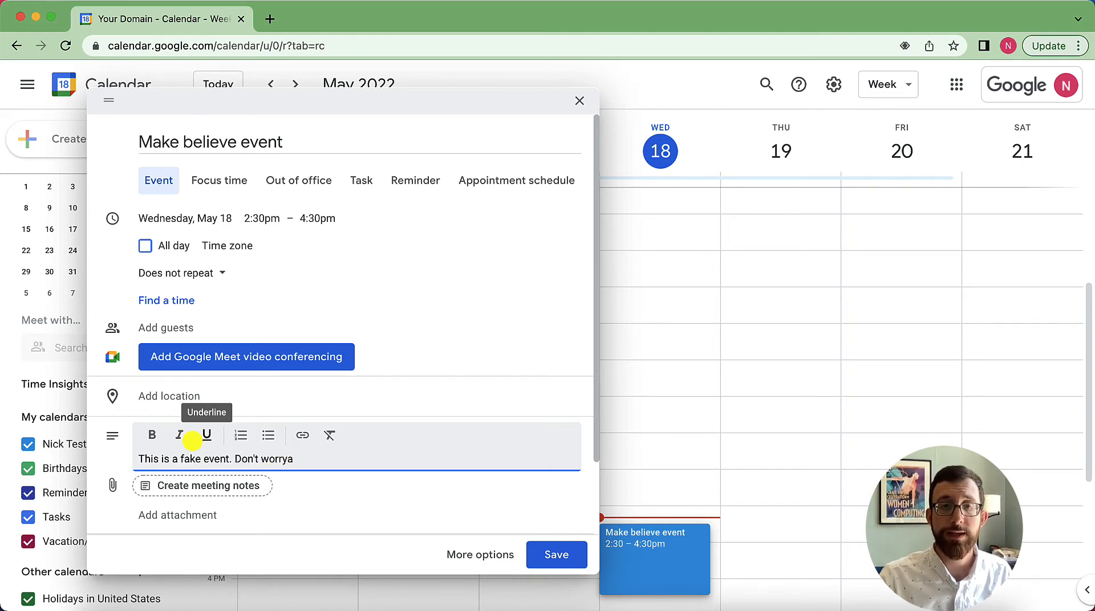
text(tending.)
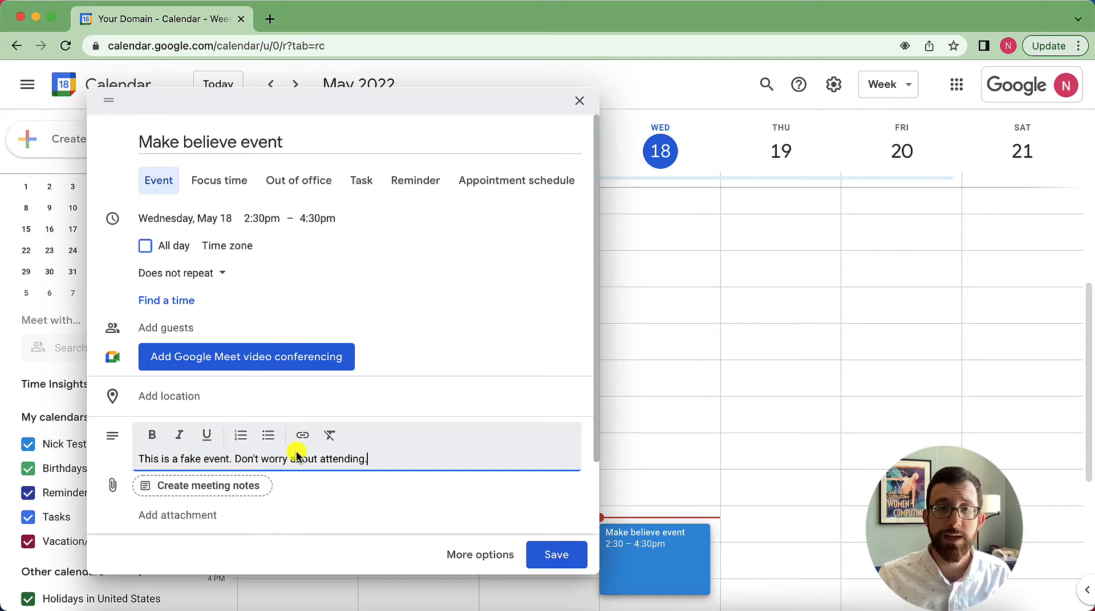
Review which calendars the event can belong to and set the event's color to red.
scroll(297, 450, down, 2)
scroll(297, 450, down, 1)
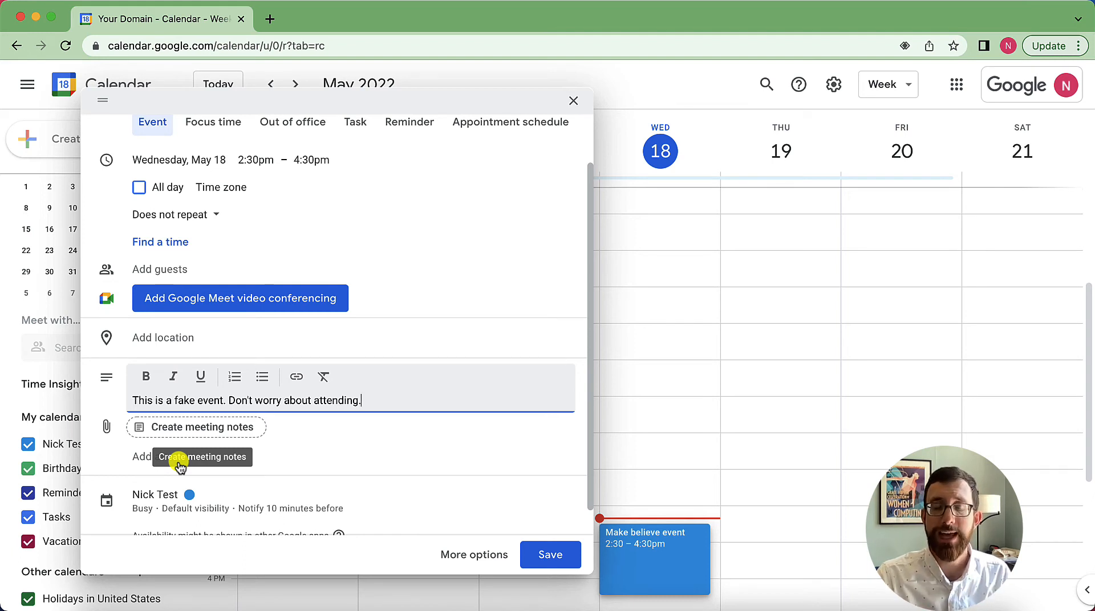
scroll(347, 448, down, 1)
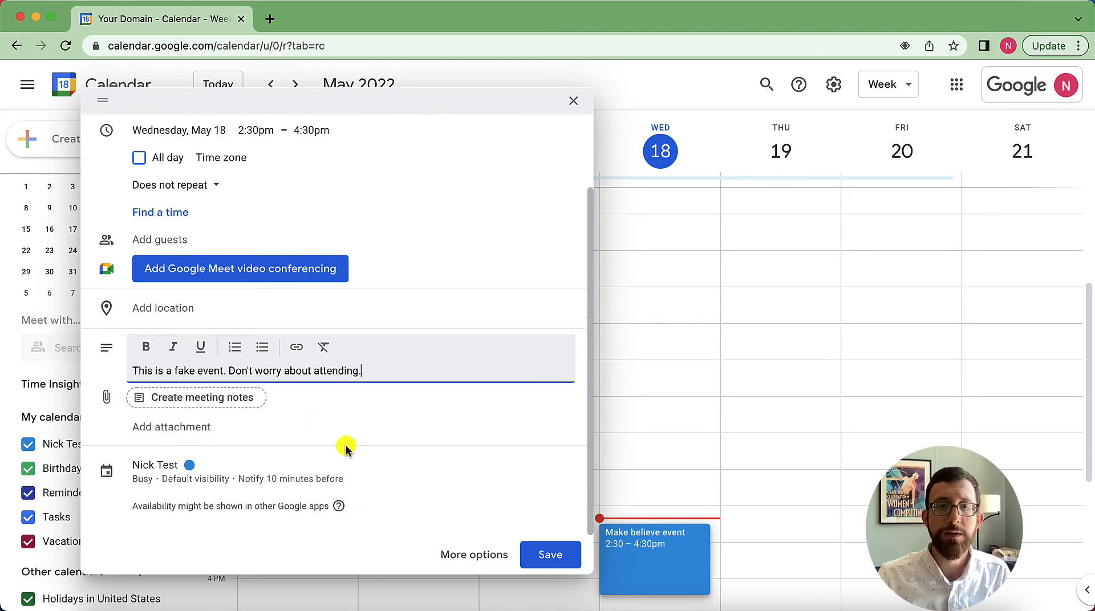
click(168, 467)
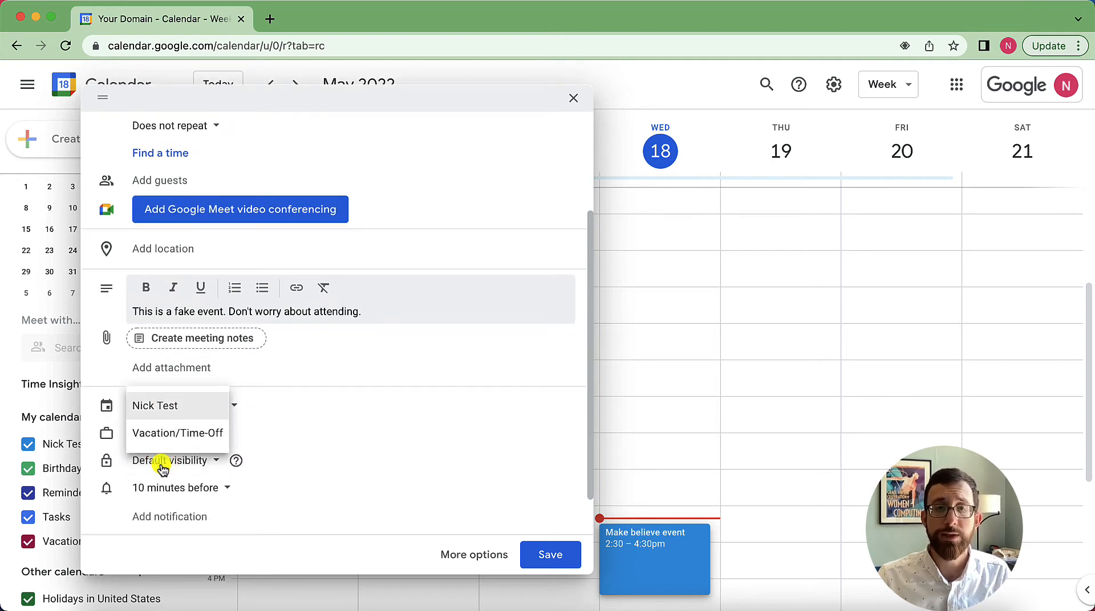
click(297, 400)
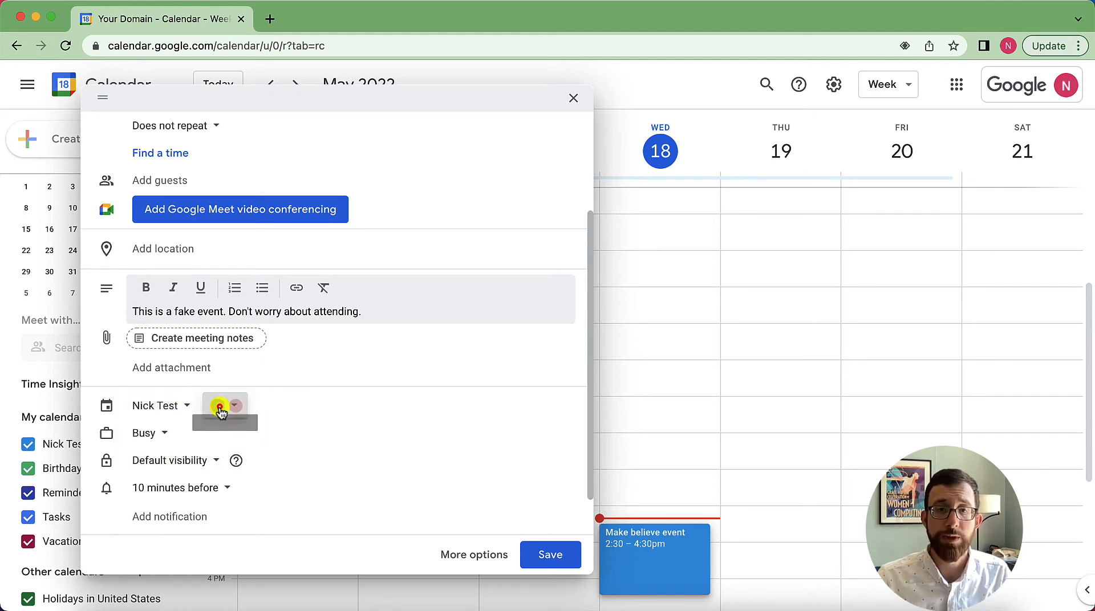
click(220, 407)
click(218, 422)
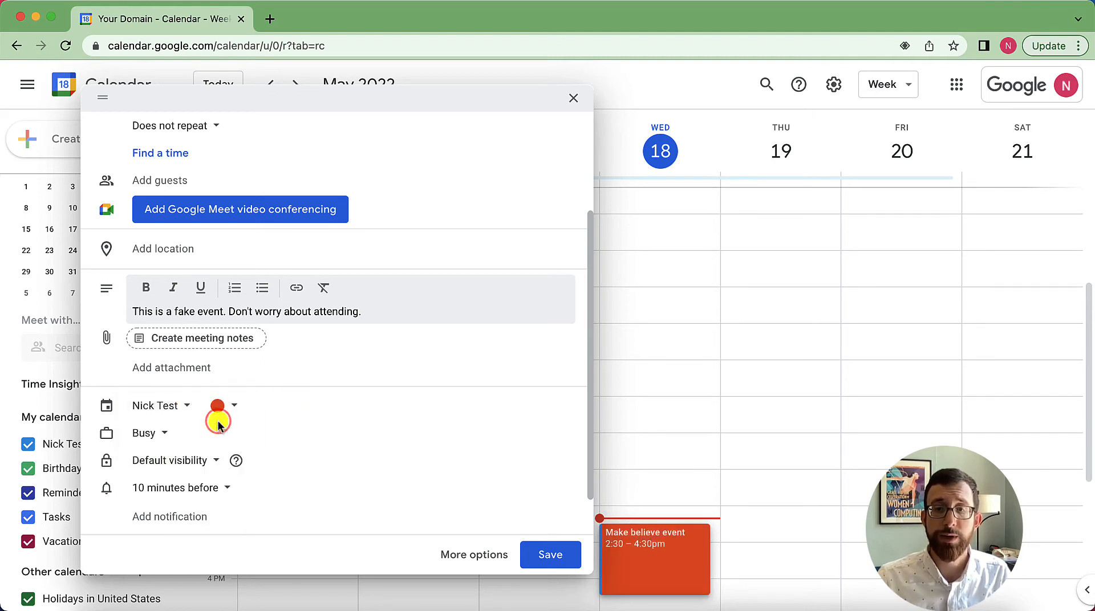
Check the event's Busy and Free availability choices and save the event.
click(164, 434)
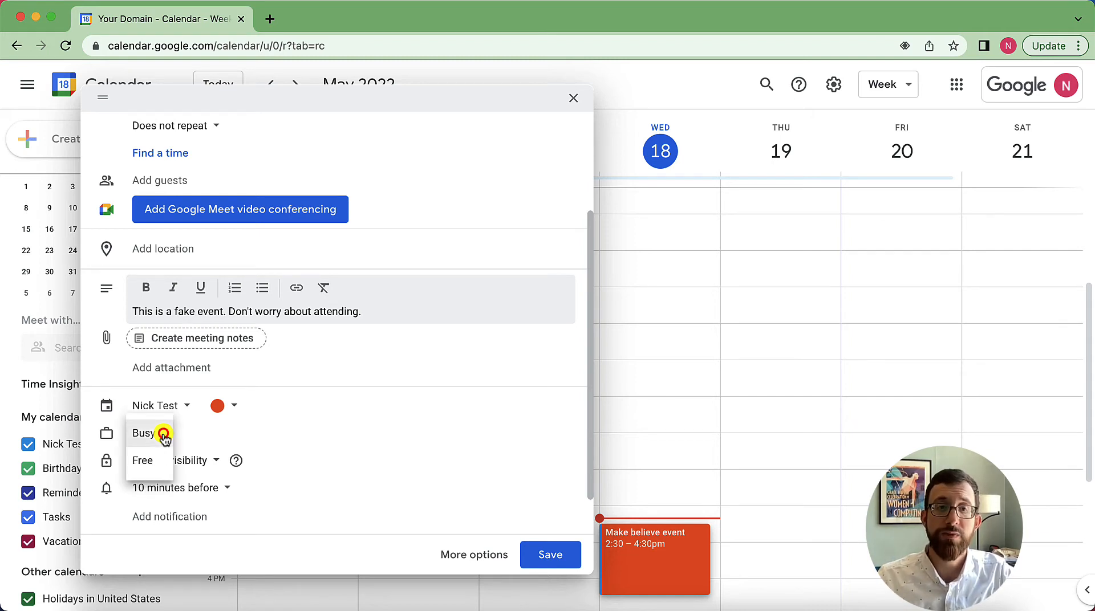
click(183, 438)
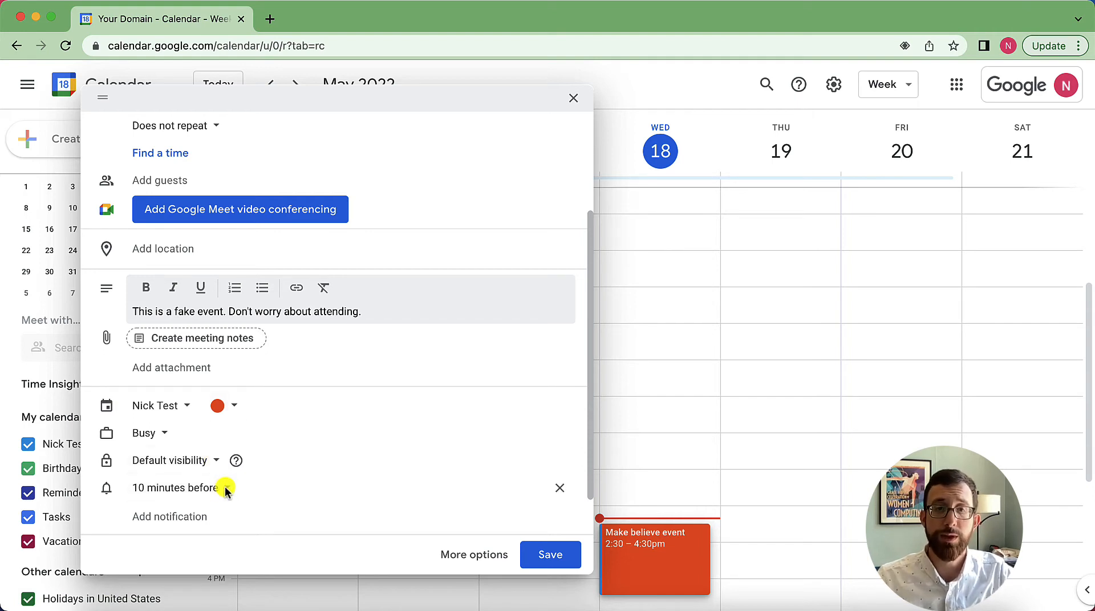
scroll(307, 476, up, 1)
scroll(307, 476, up, 5)
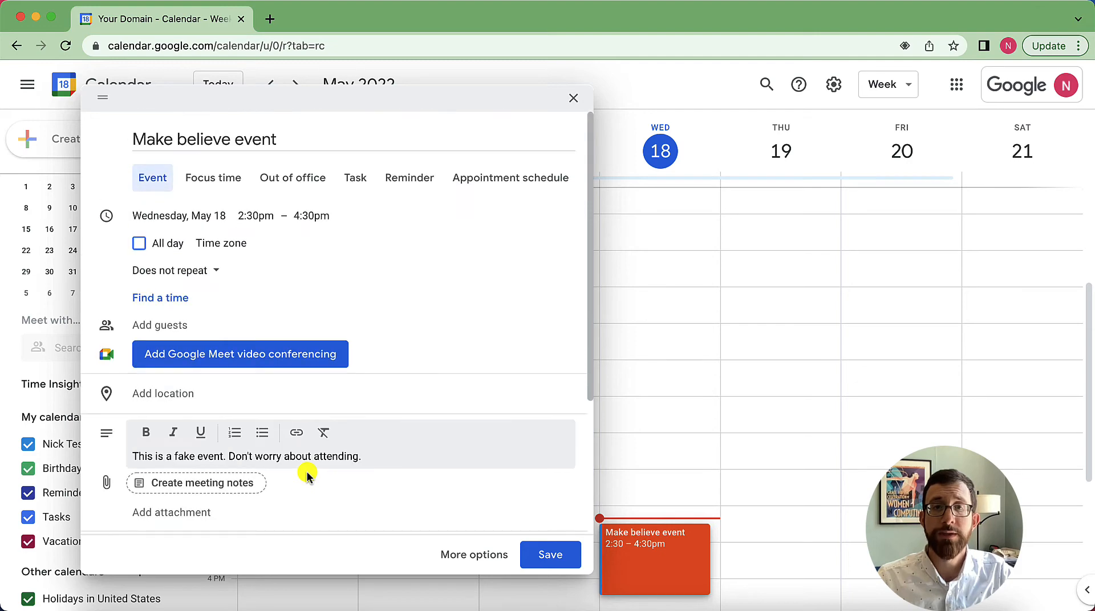
click(558, 557)
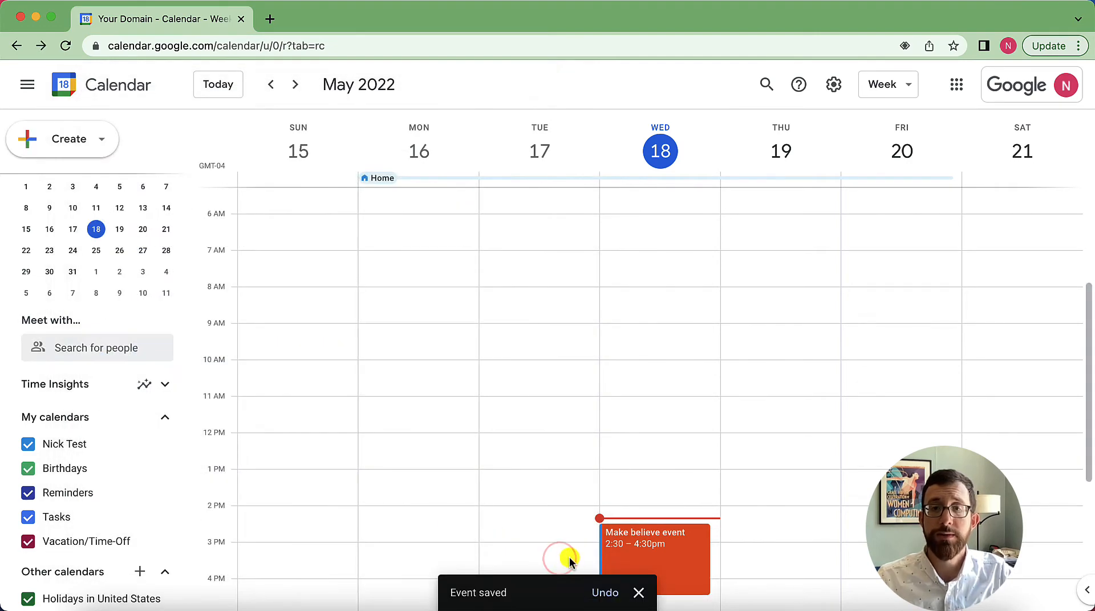
Examine the saved event's details, additional actions and full editing page, dismissing the tip and the reminder that interrupt.
click(669, 549)
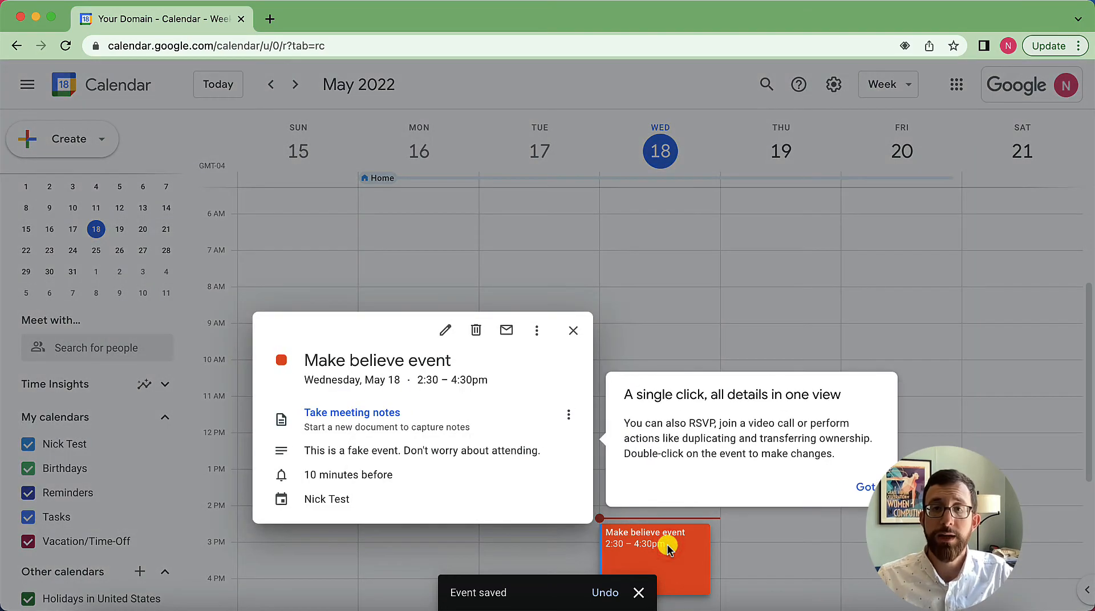
click(866, 487)
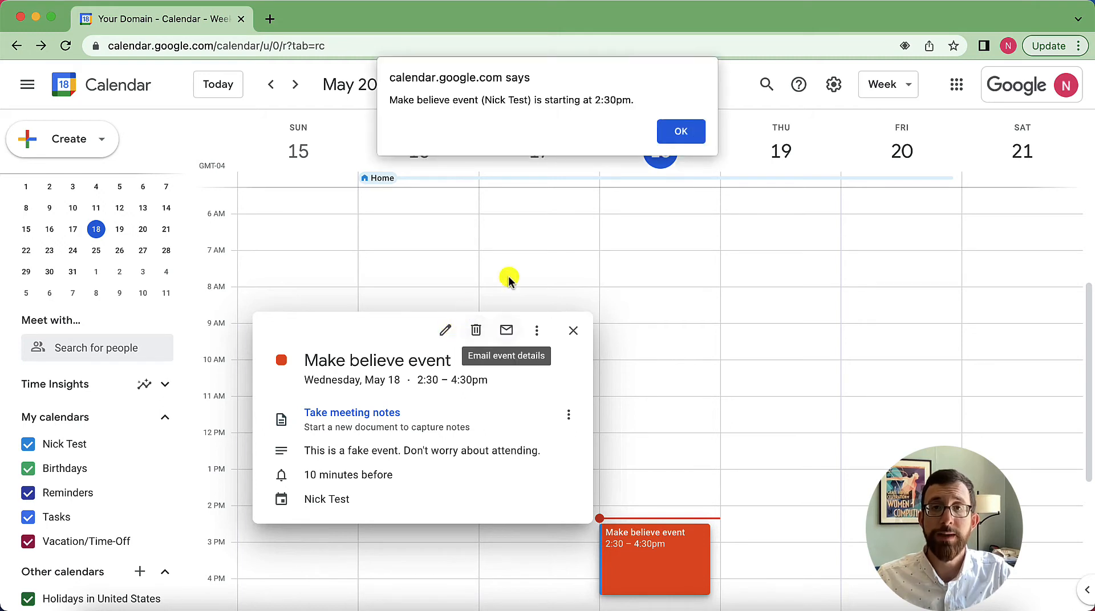
click(681, 132)
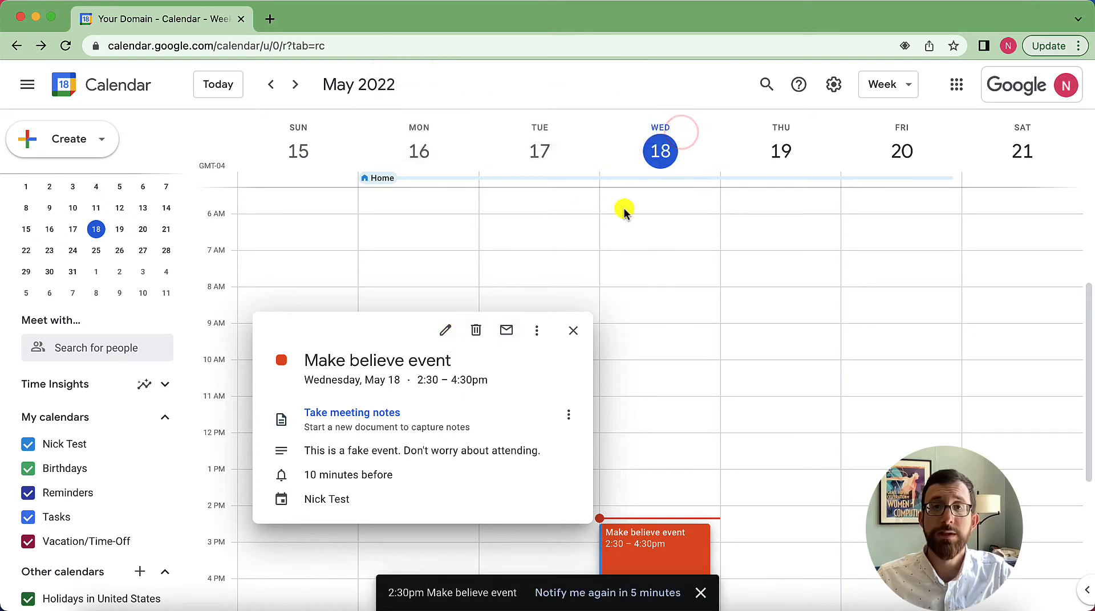
click(535, 332)
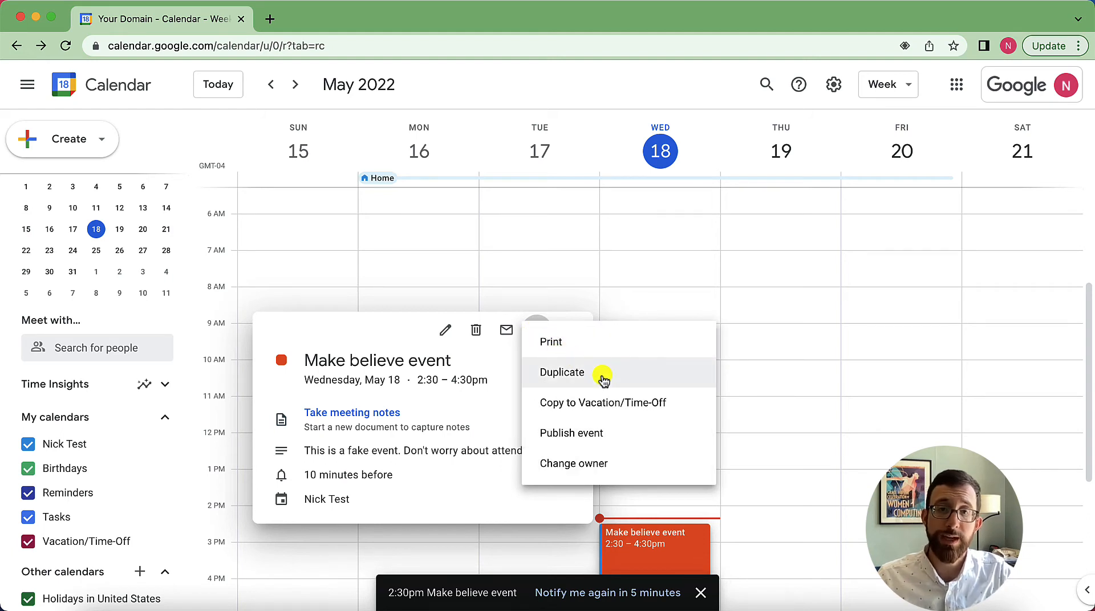
click(484, 457)
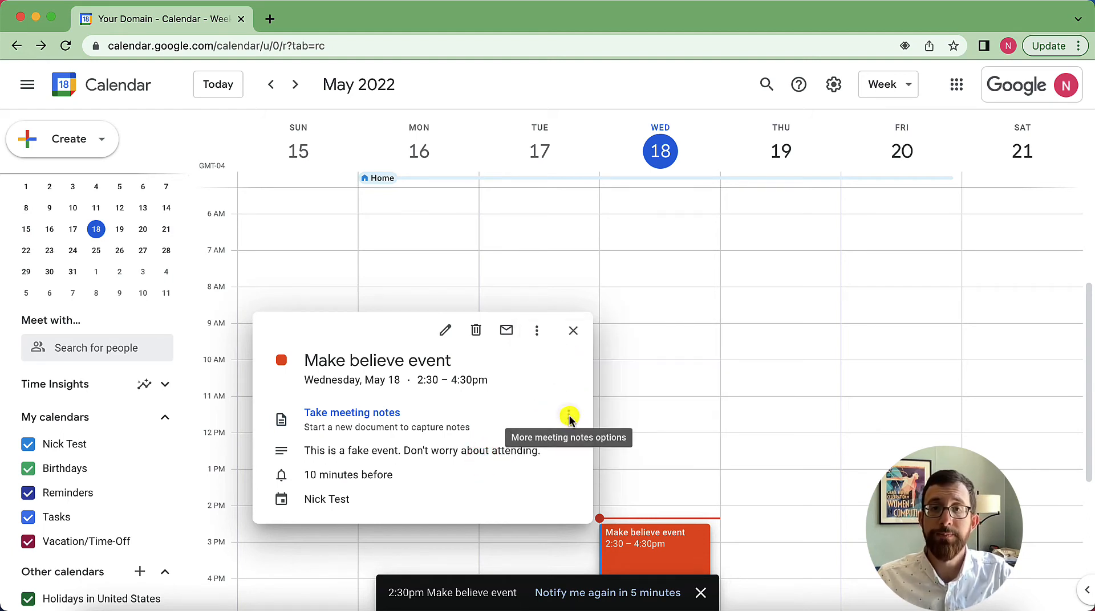
click(449, 332)
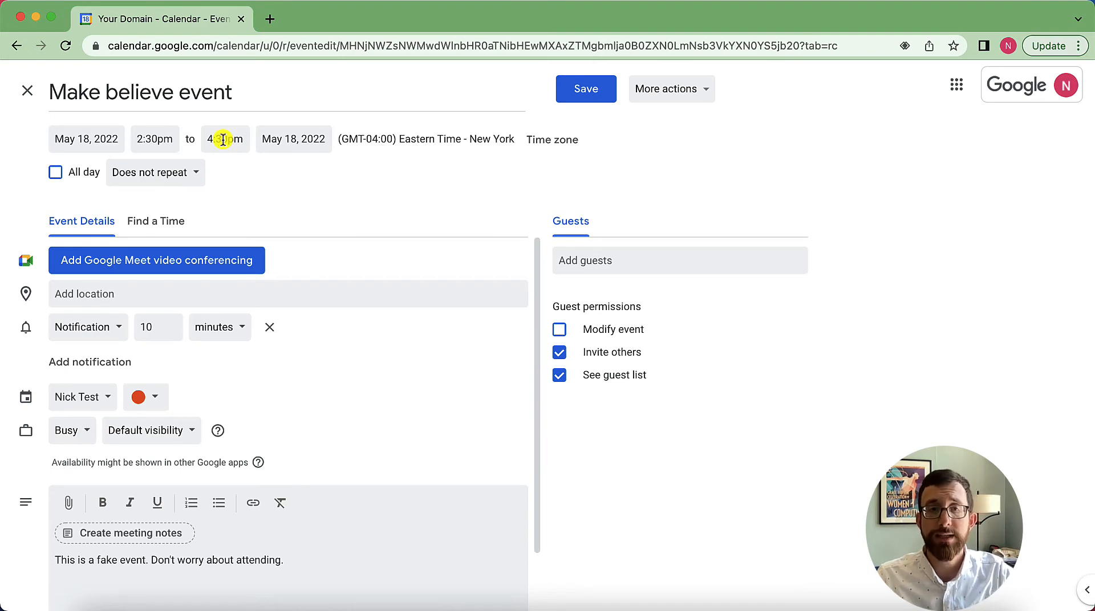
click(27, 91)
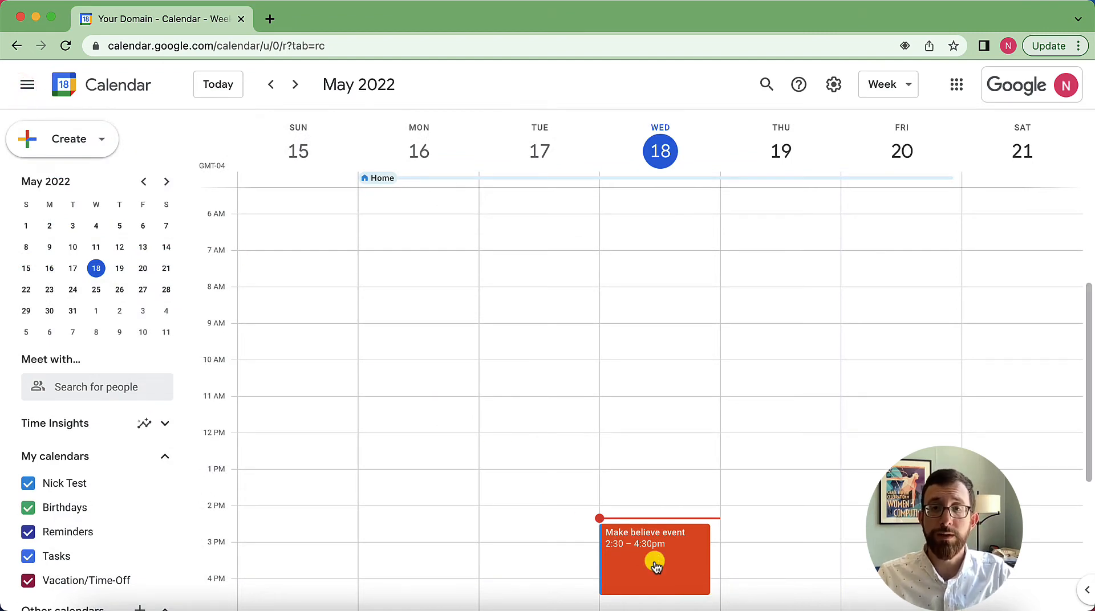
Move the "Make believe event" to Thursday, May 19, from 2 to 4pm.
drag(656, 566, 772, 557)
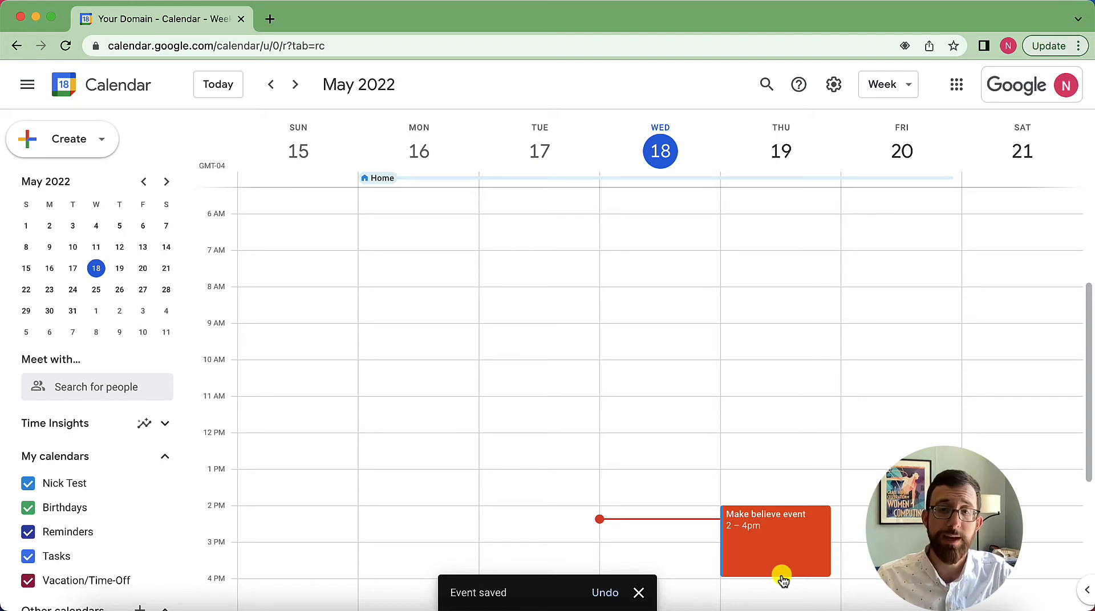
Shorten Thursday's "Make believe event" so it runs from 2 to 3pm.
drag(782, 576, 780, 540)
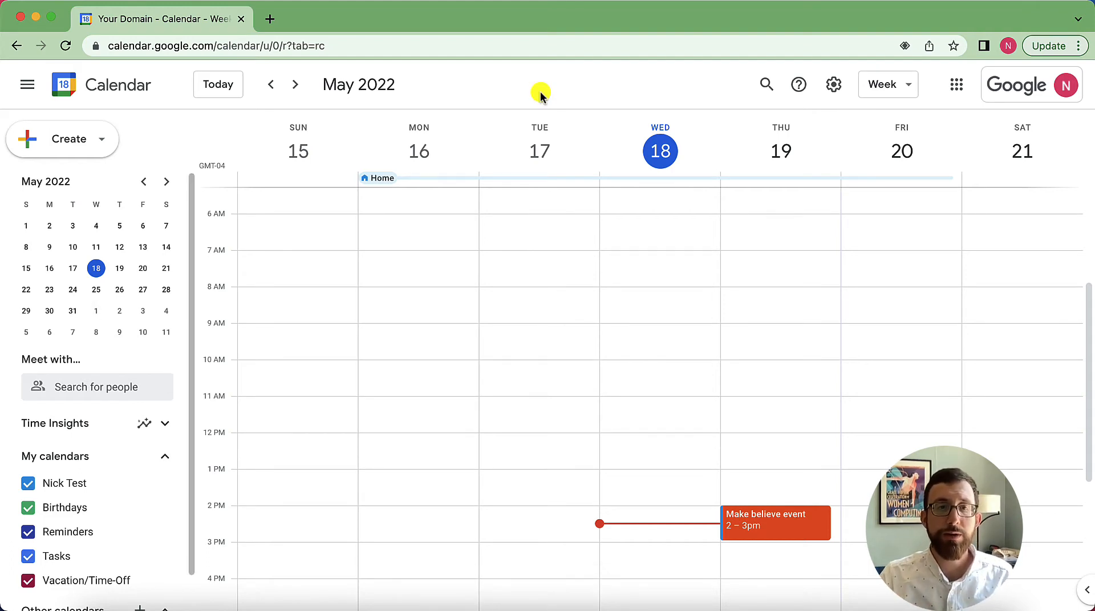
Find the colleague to meet with and start a new event with that person as guest, dismissing the Meet call settings tip.
scroll(152, 342, down, 1)
click(86, 384)
text(alice)
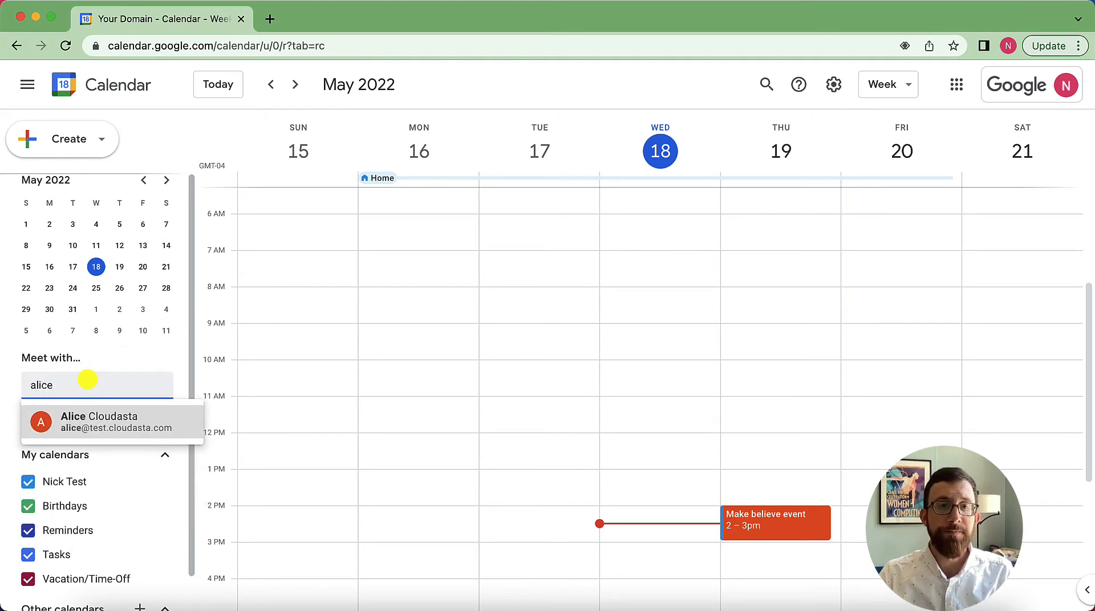
key(Return)
mouse_move(88, 379)
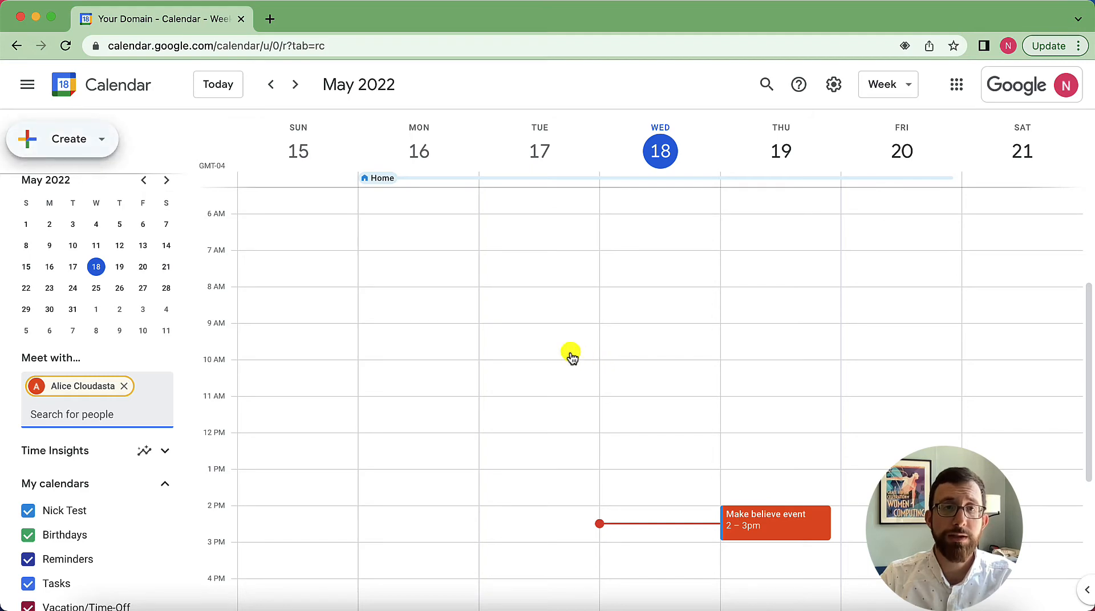
click(31, 139)
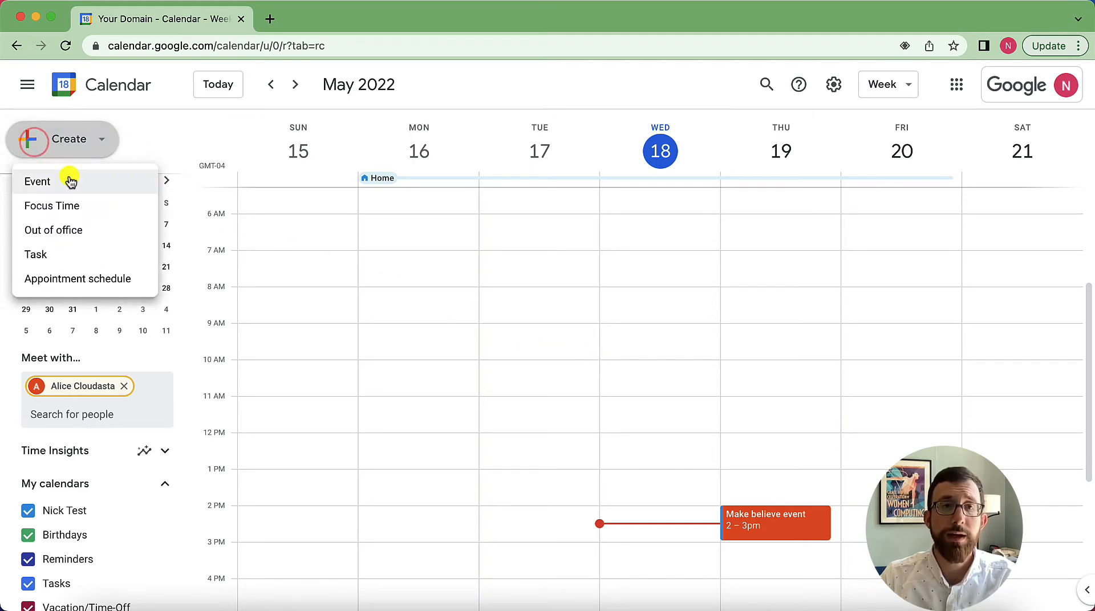
click(94, 181)
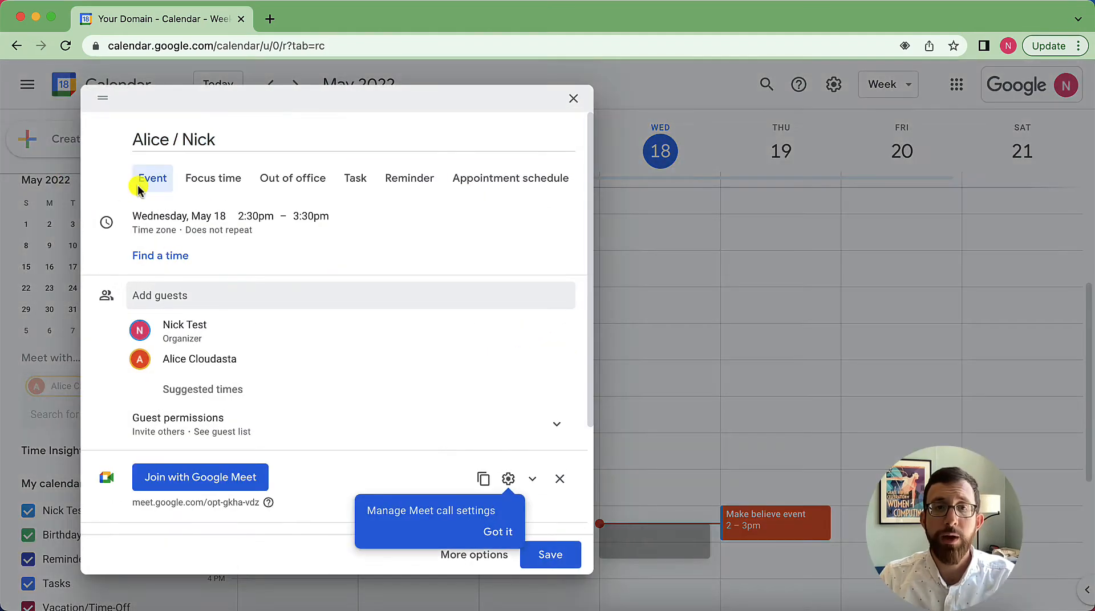
click(499, 534)
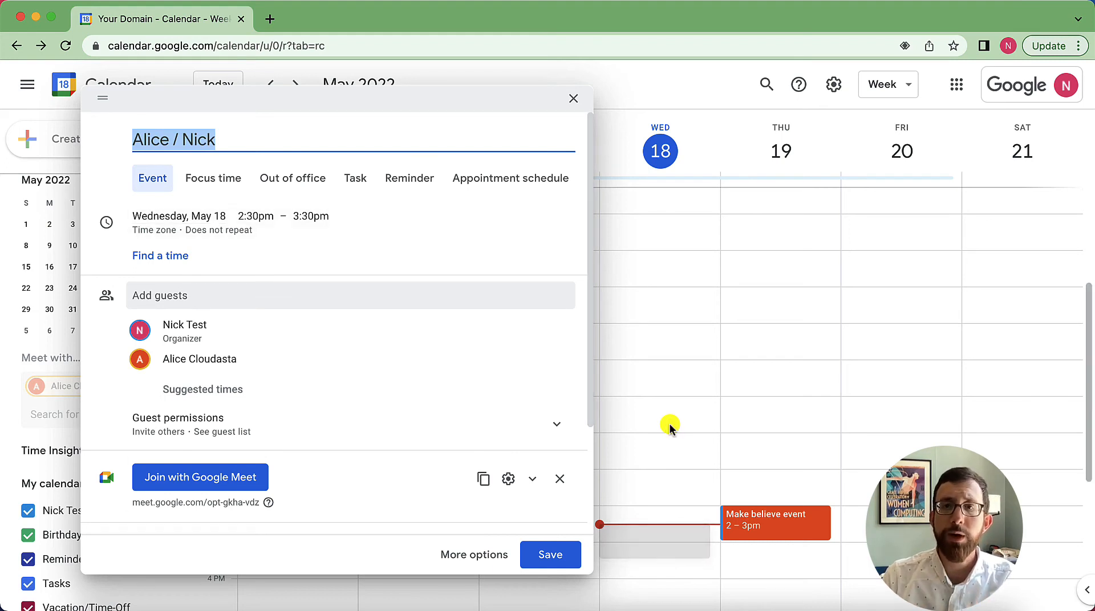
Schedule the meeting for Thursday, May 19, from 7:00am to 8:00am with Google Meet conferencing.
click(751, 259)
drag(750, 257, 751, 289)
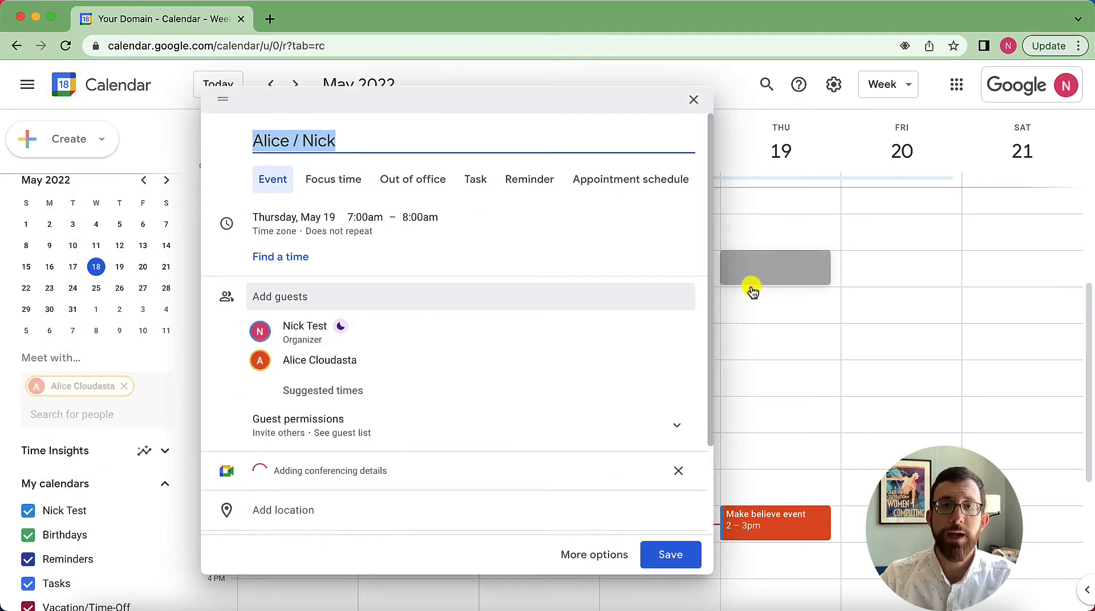
scroll(608, 337, down, 1)
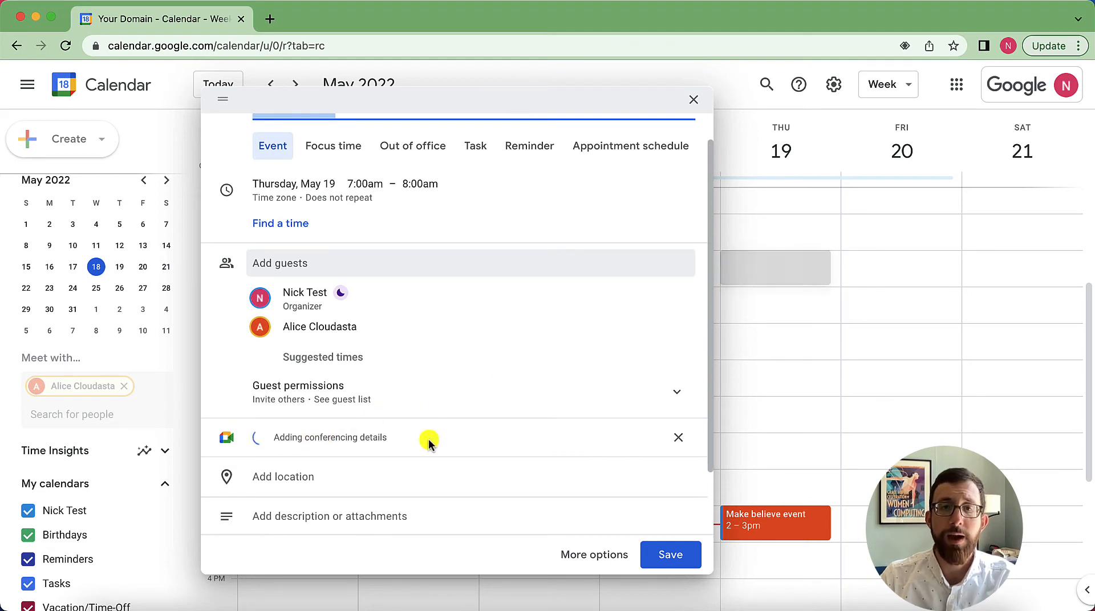
click(680, 438)
click(431, 439)
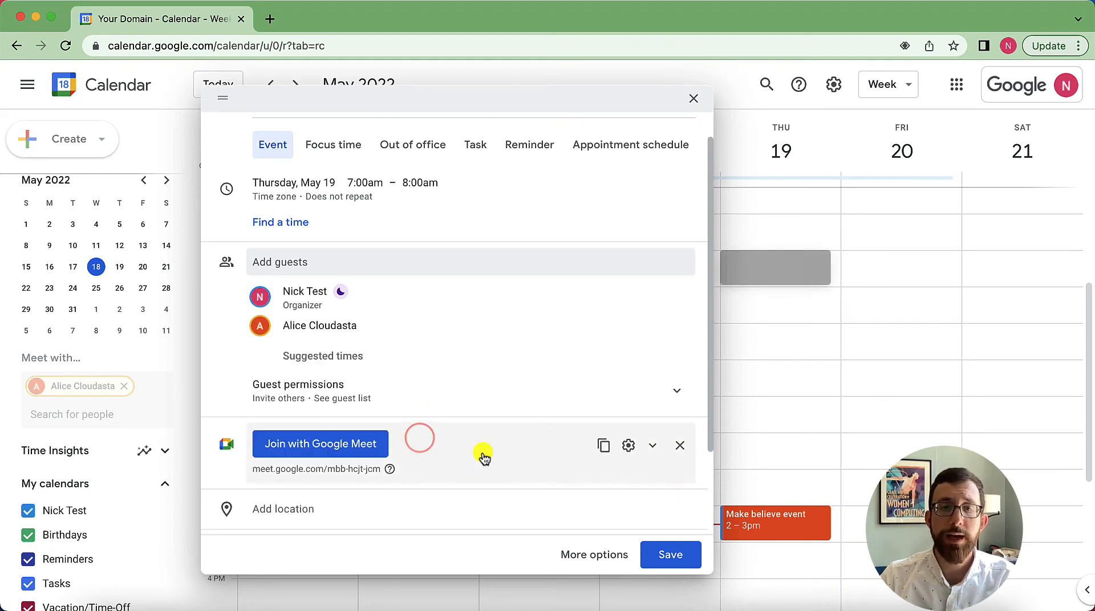
Title the meeting "Early morning checkin" and save it, sending the invitation email to the guest.
scroll(483, 457, up, 1)
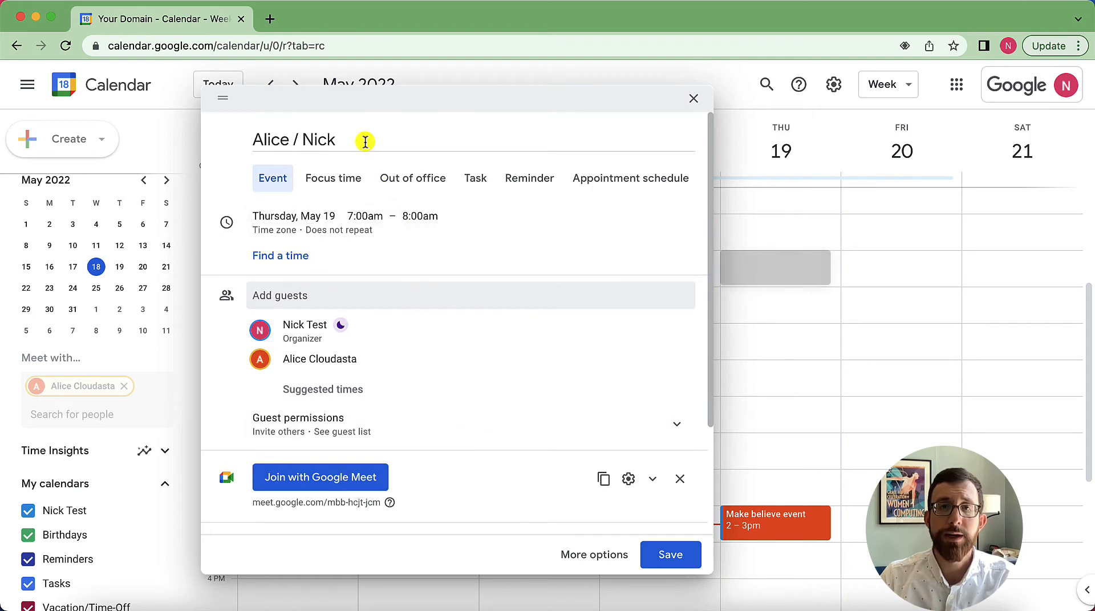
drag(365, 141, 226, 137)
text(Early m)
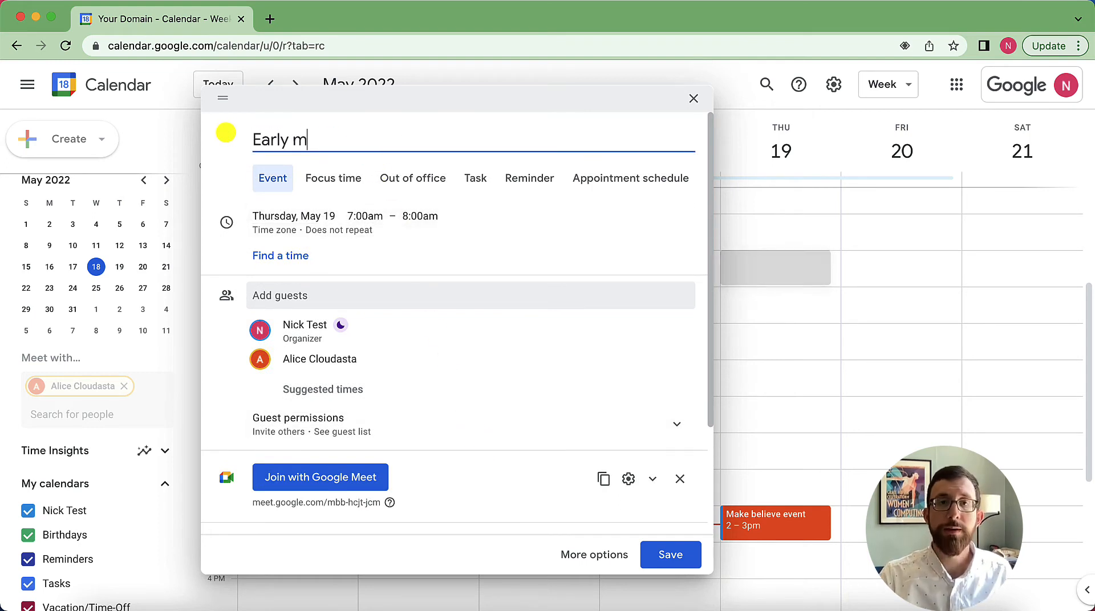
text(orning checkin)
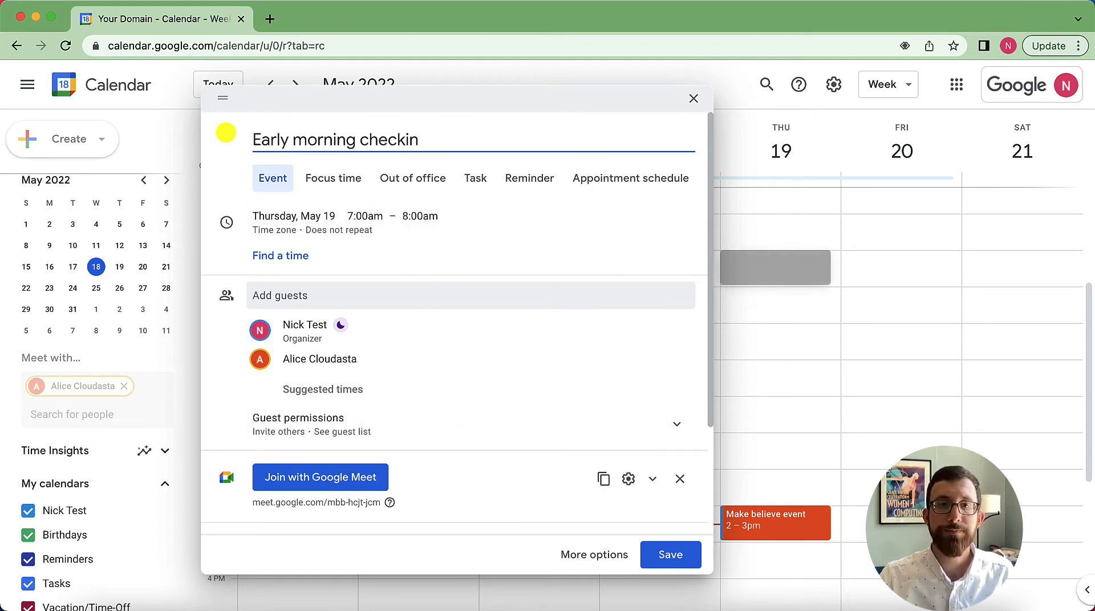
scroll(226, 137, down, 4)
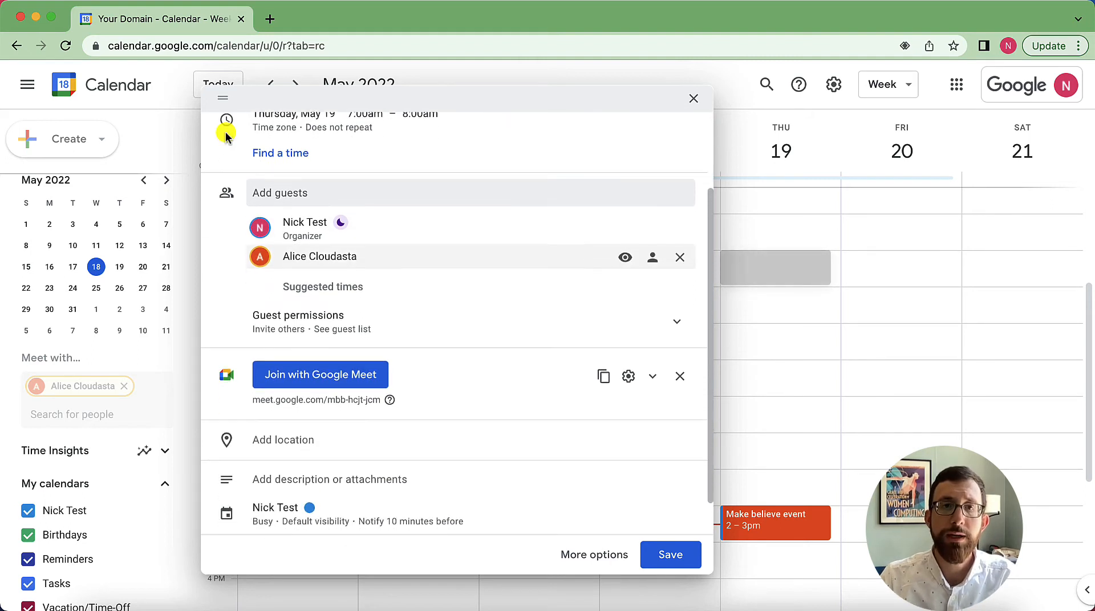
scroll(224, 132, down, 2)
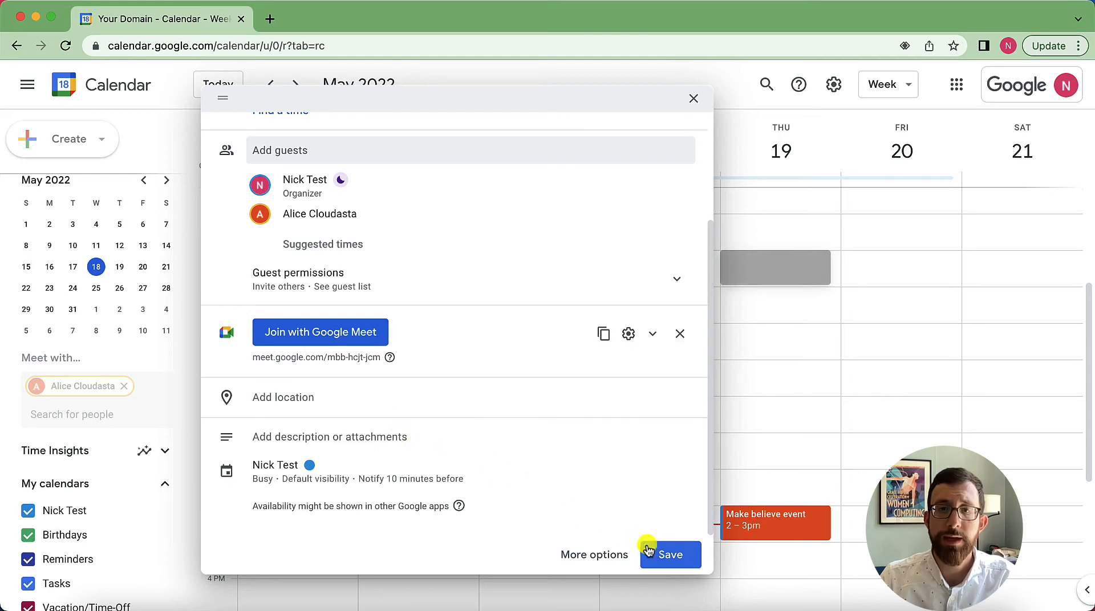
click(662, 554)
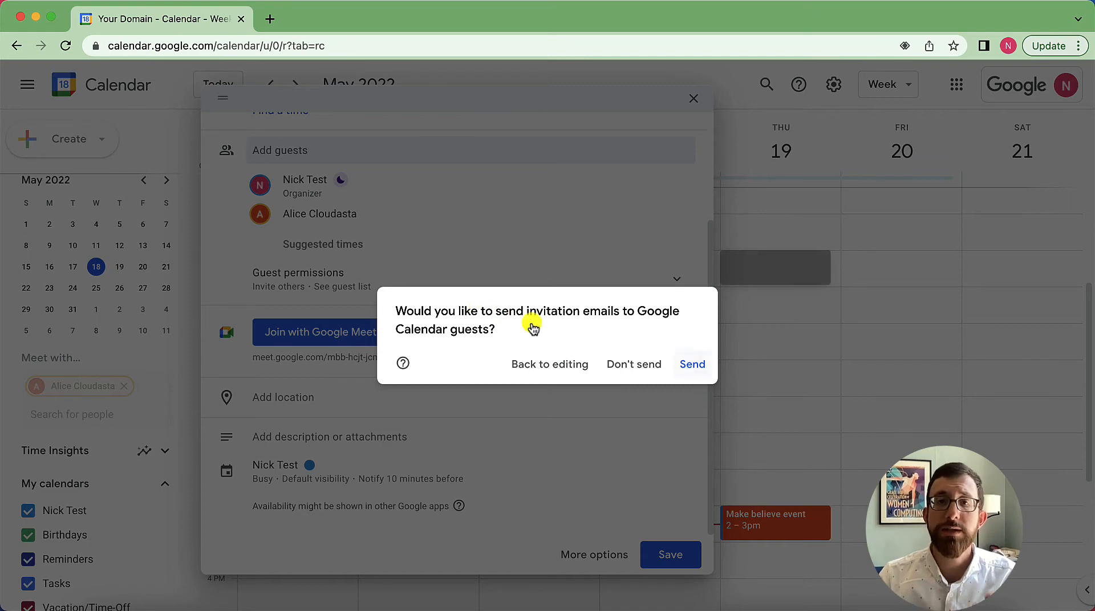
click(692, 365)
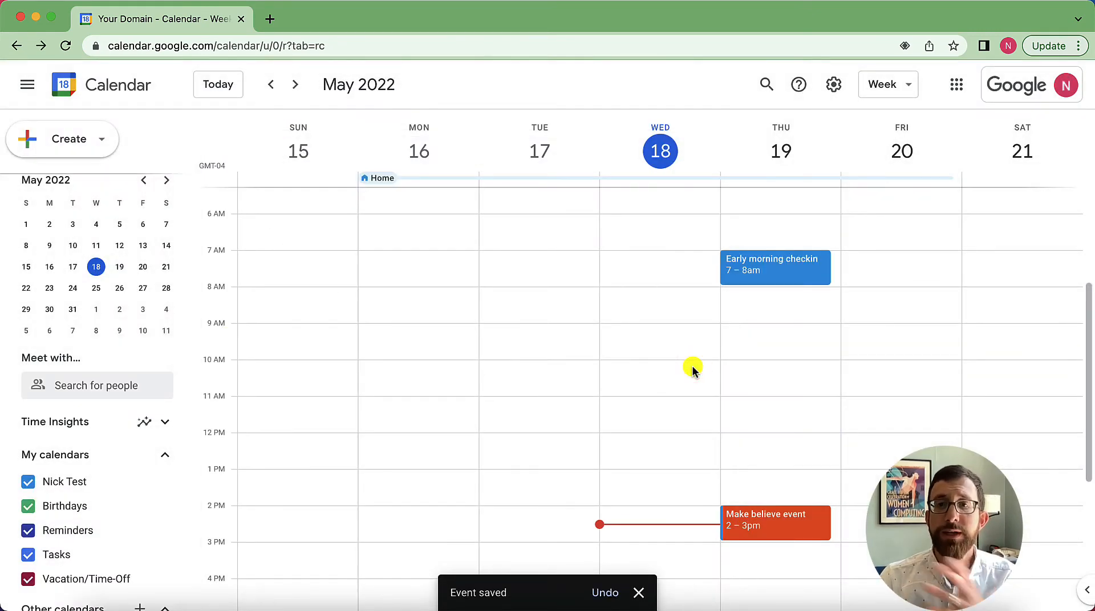
Check the colleague's calendar beside your own for the new meeting, and remove the colleague from the view.
click(132, 385)
text(alice)
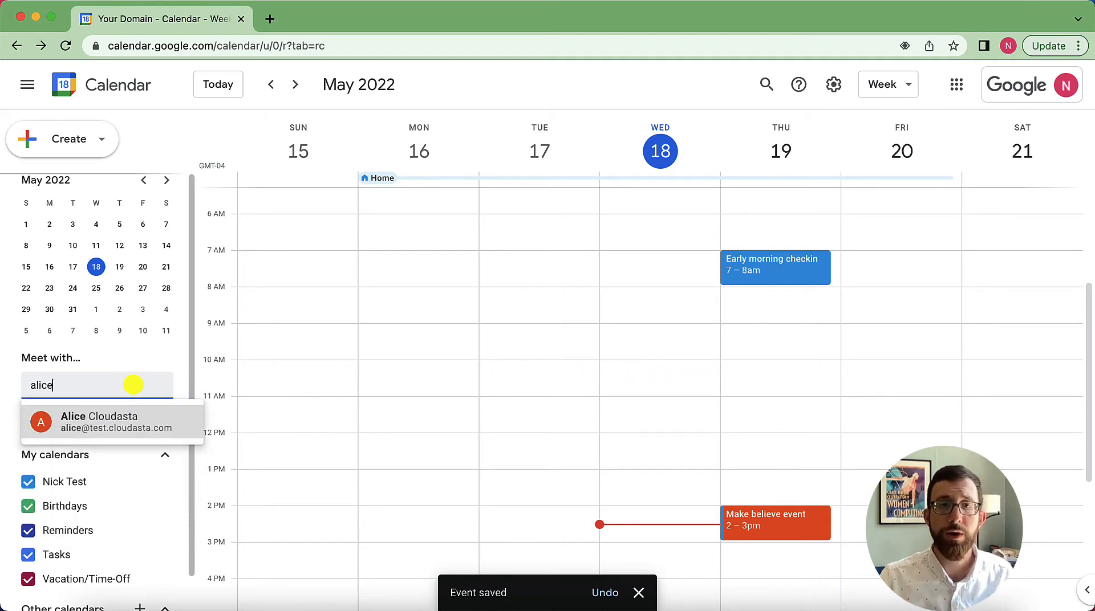
key(Return)
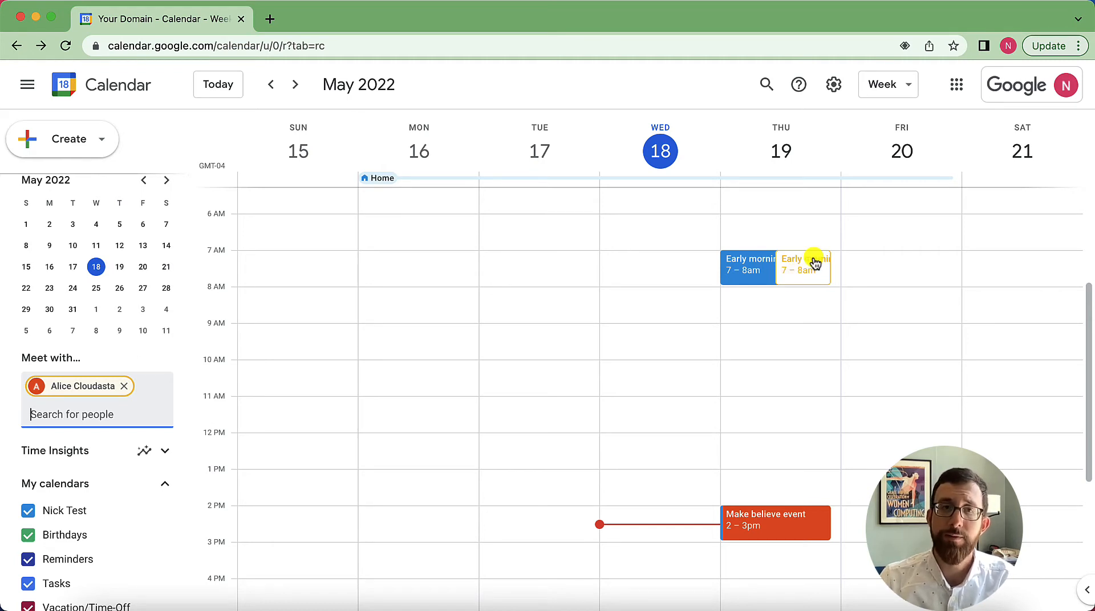
click(126, 387)
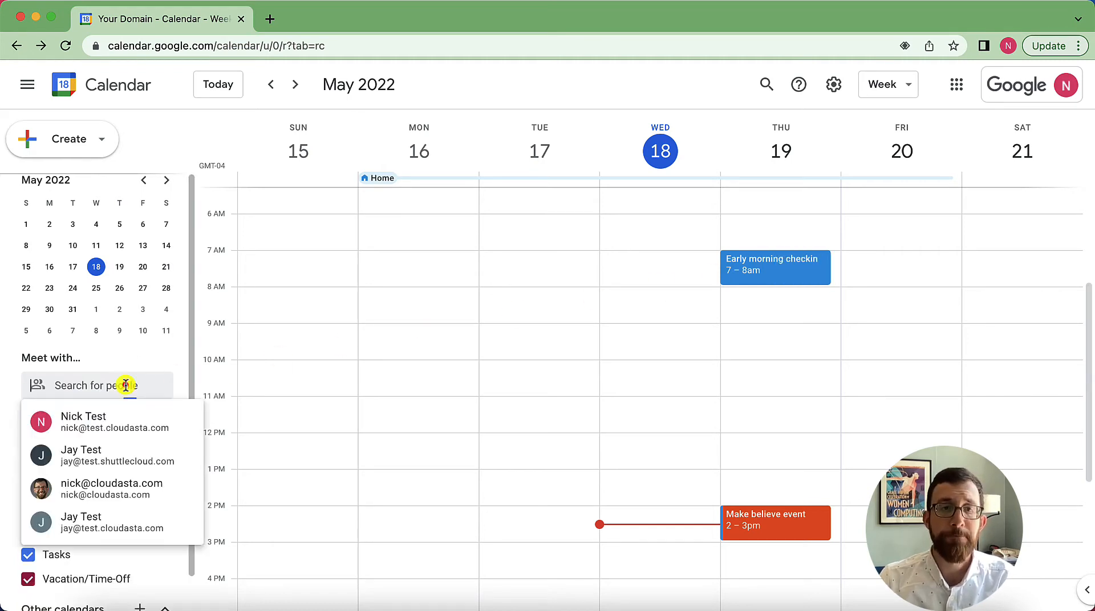
click(190, 326)
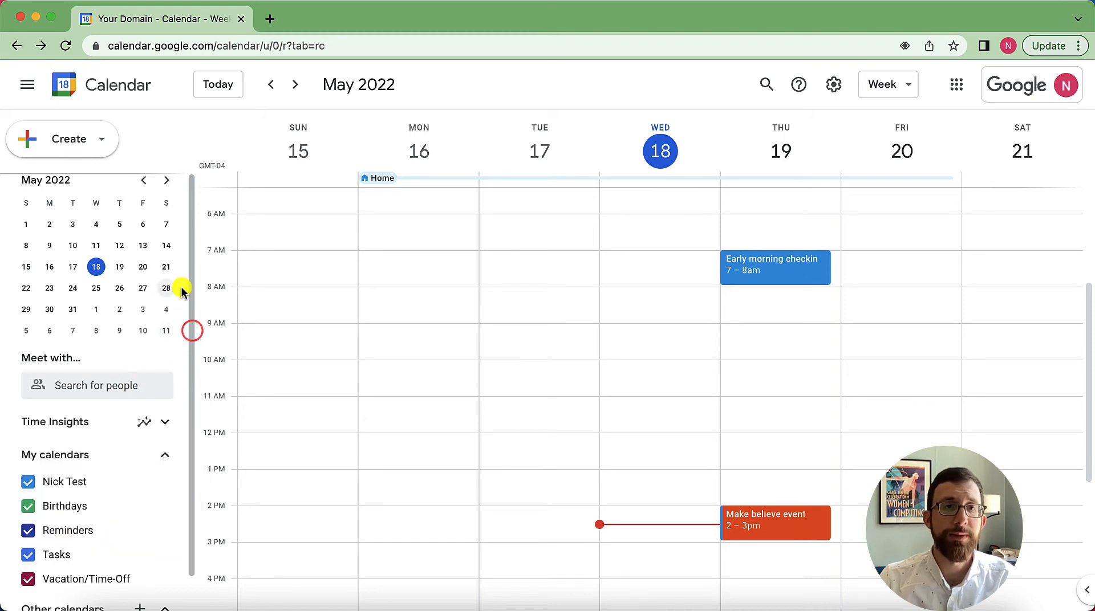
Start a Focus time entry for Wednesday, May 18, 3:00pm to 4:00pm, and enable automatic declining of meetings.
click(106, 139)
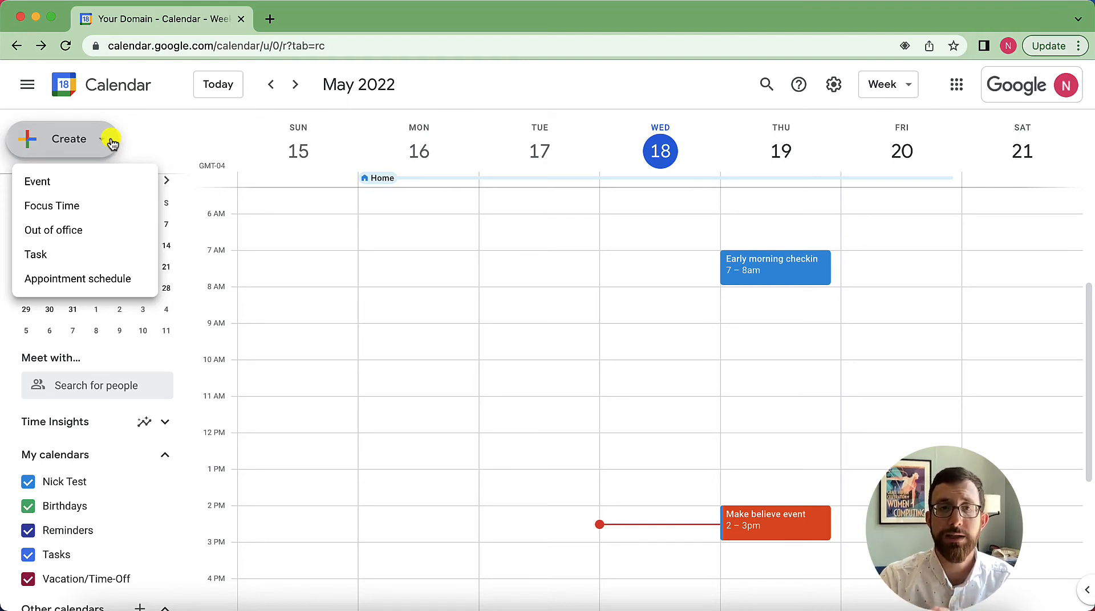
click(106, 206)
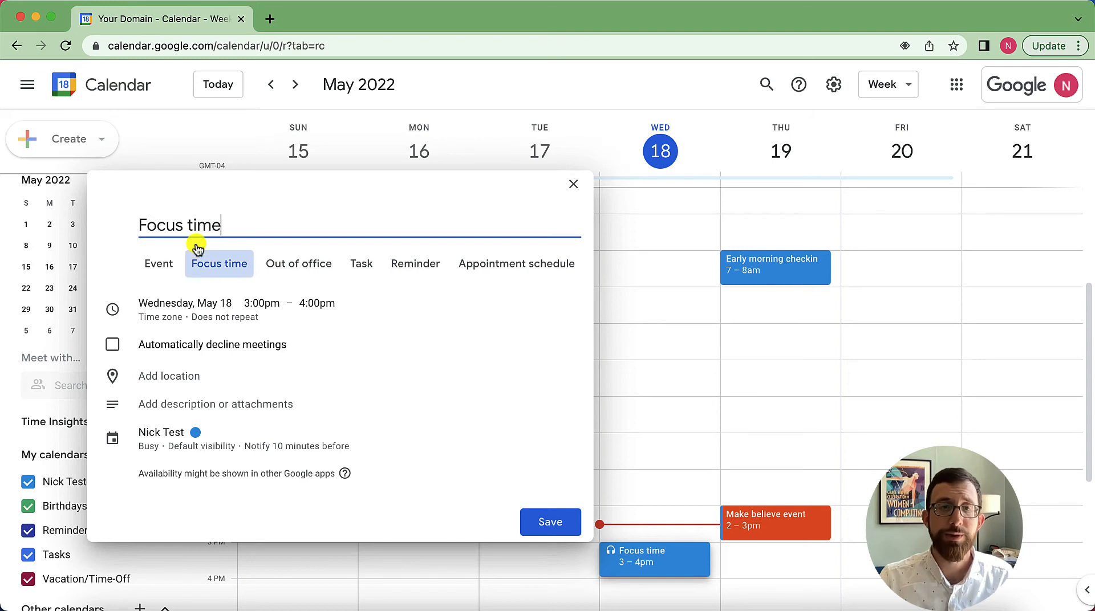
click(161, 271)
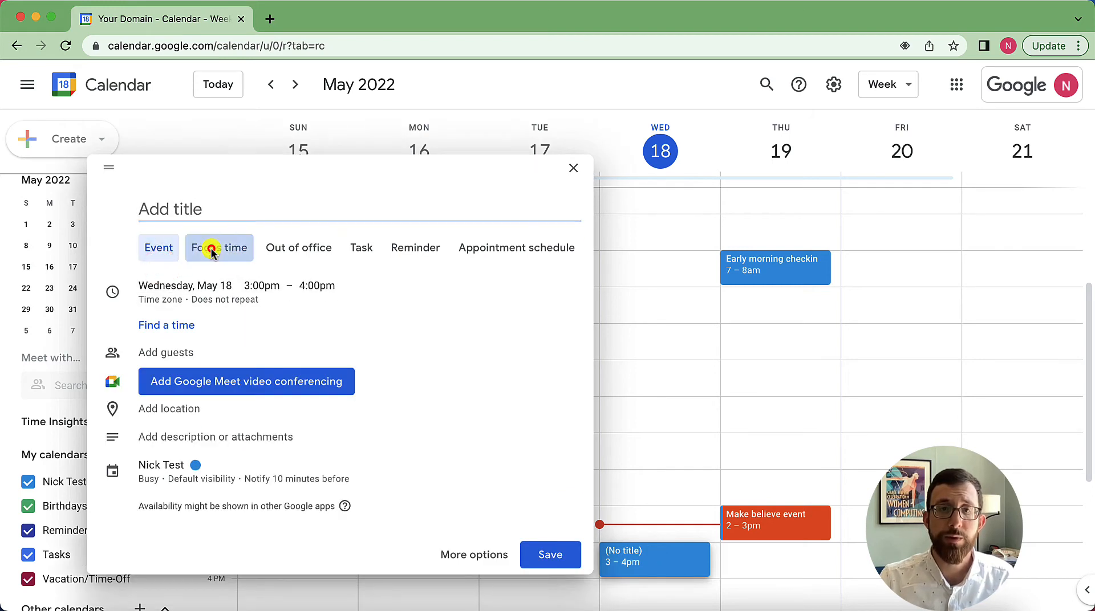
click(212, 248)
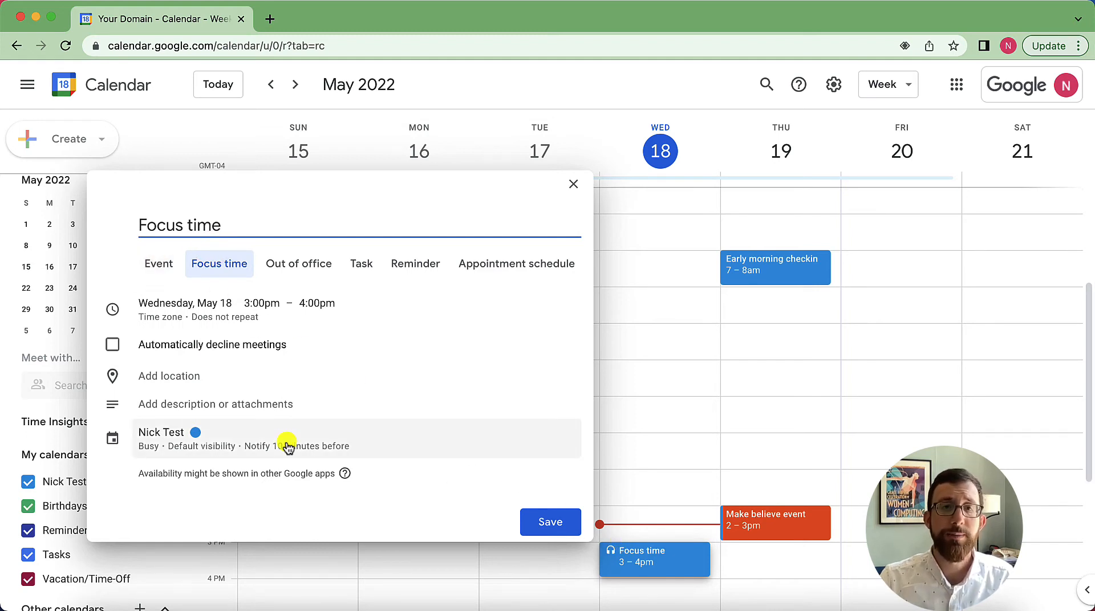
click(111, 345)
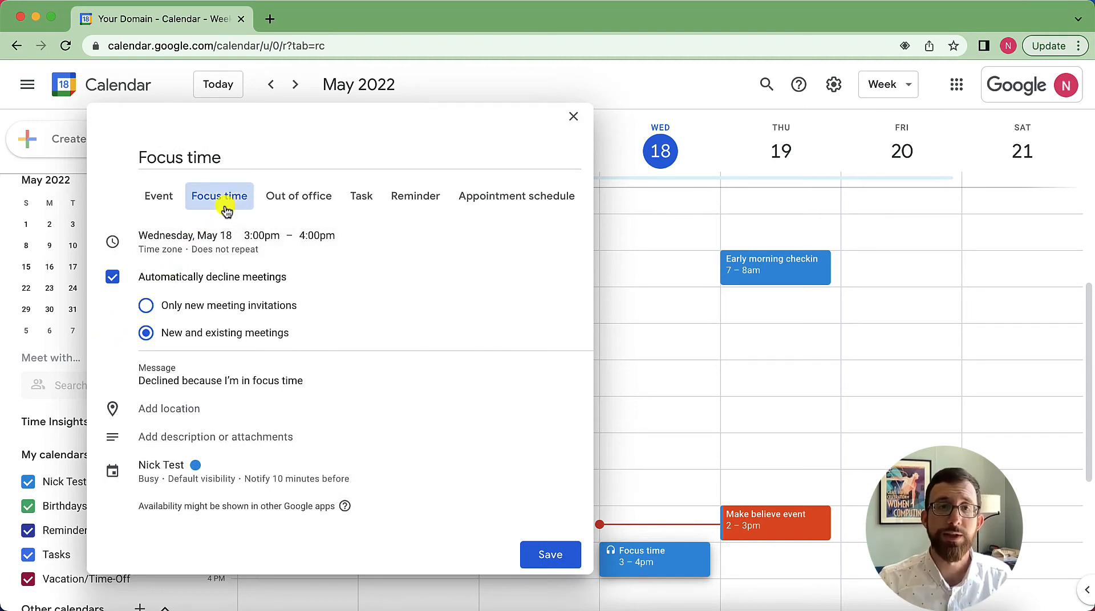
Change the focus time decline message to "Declined because I'm in a creative space!".
click(327, 386)
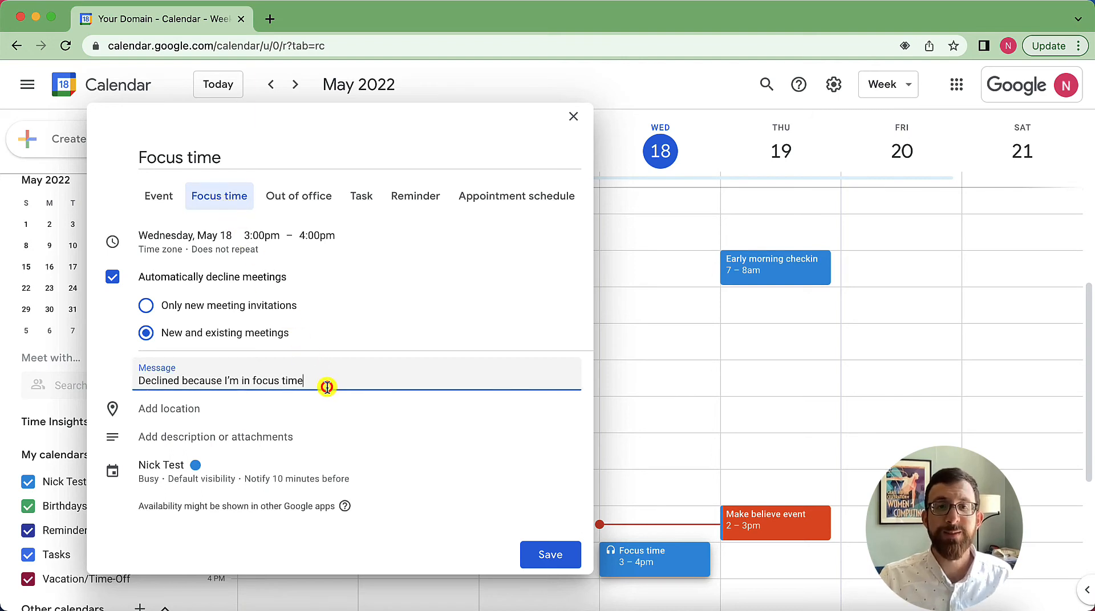
drag(337, 381, 110, 384)
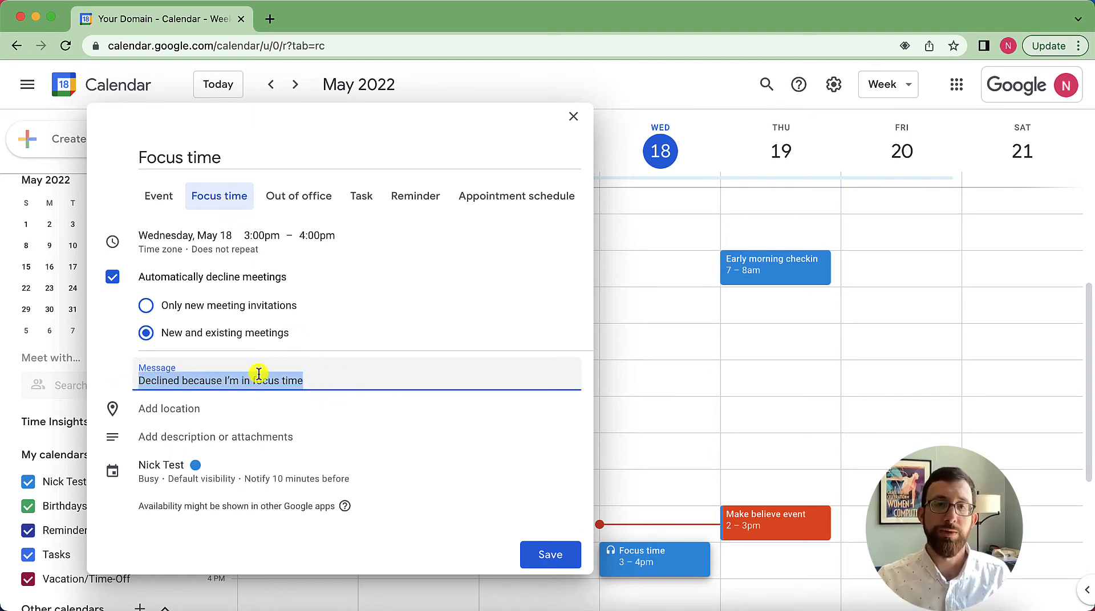
text(Decl)
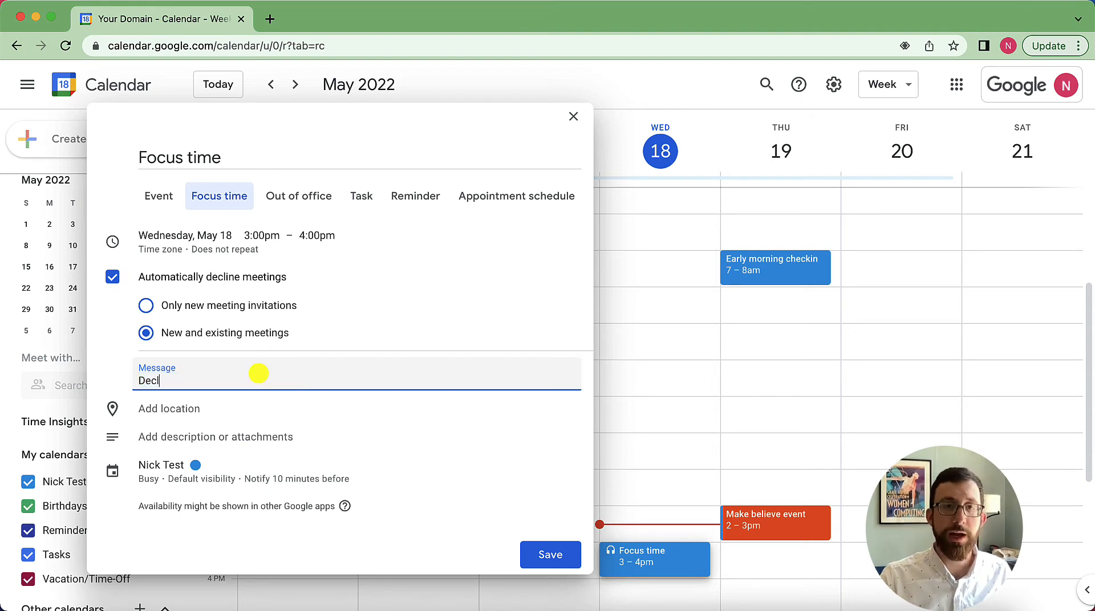
text(ined because I'm in)
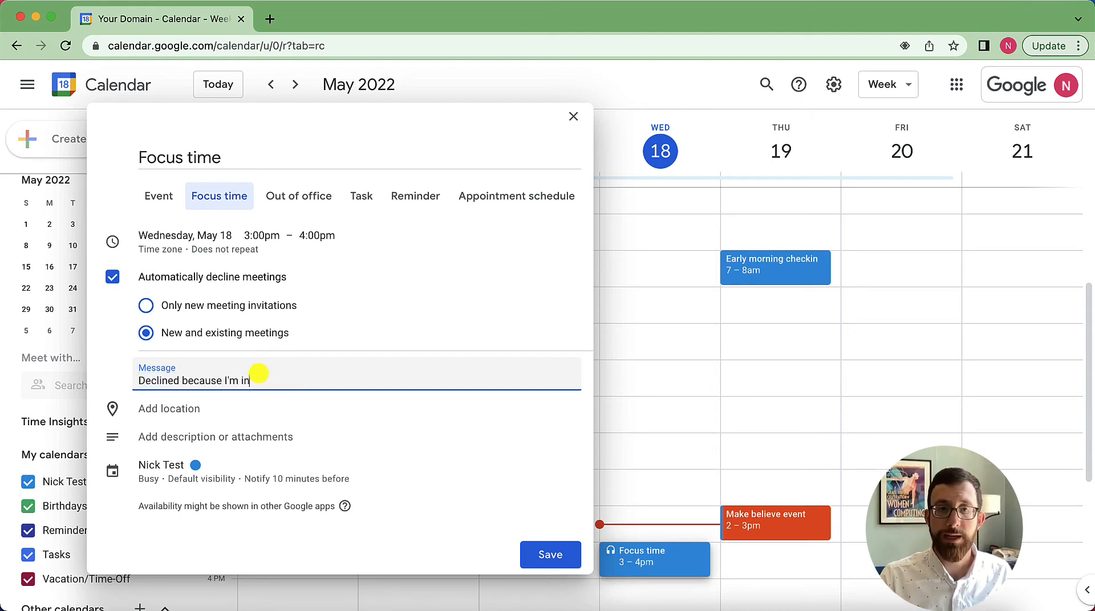
text( a creative space!)
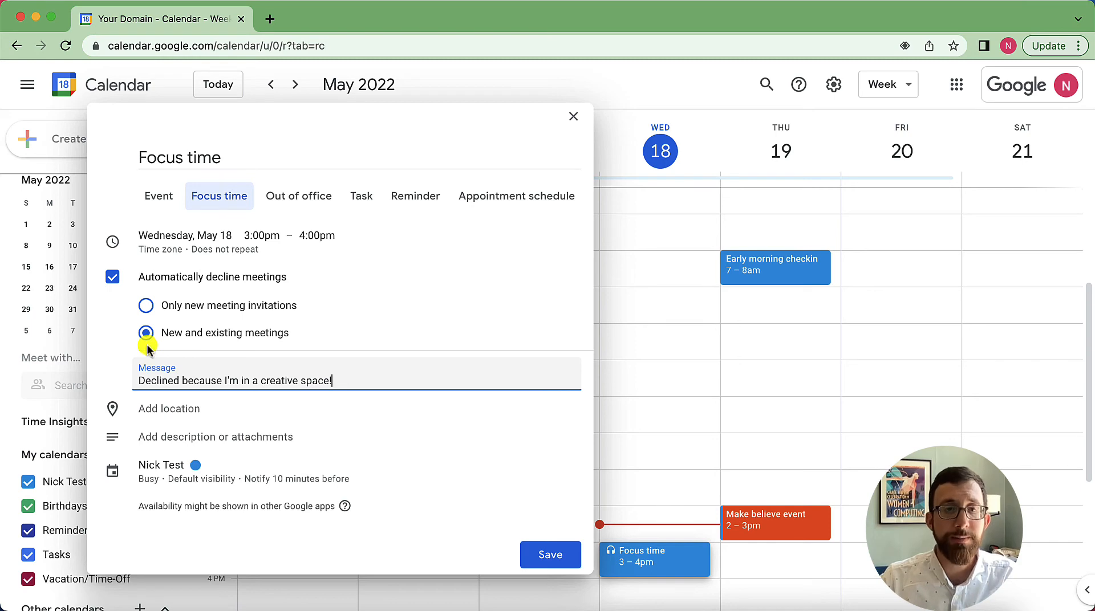
Limit automatic declining to only new meeting invitations and save the focus time.
click(146, 306)
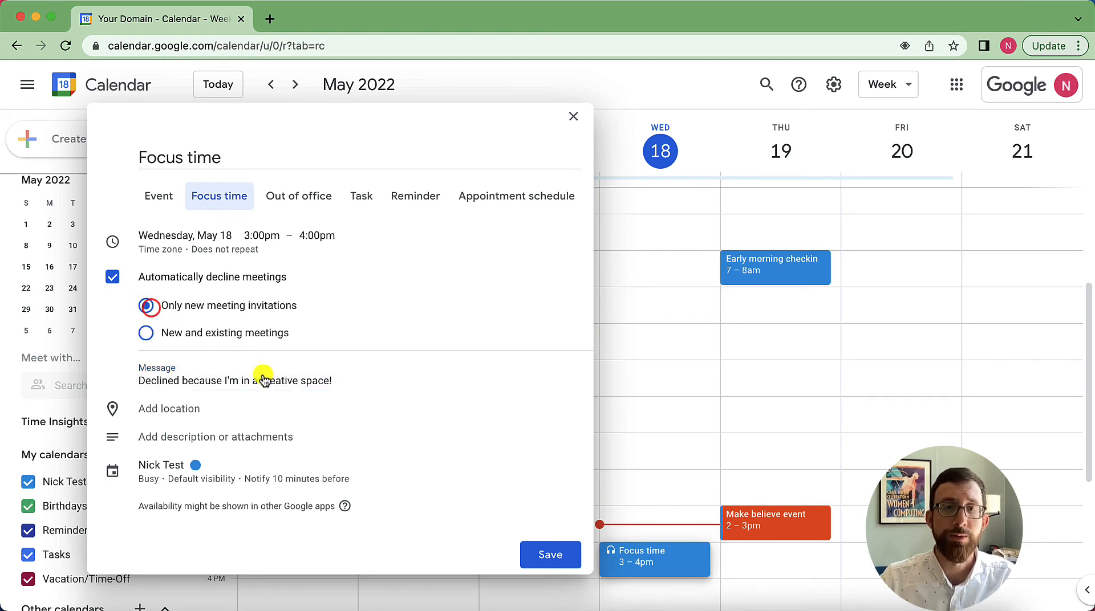
click(562, 556)
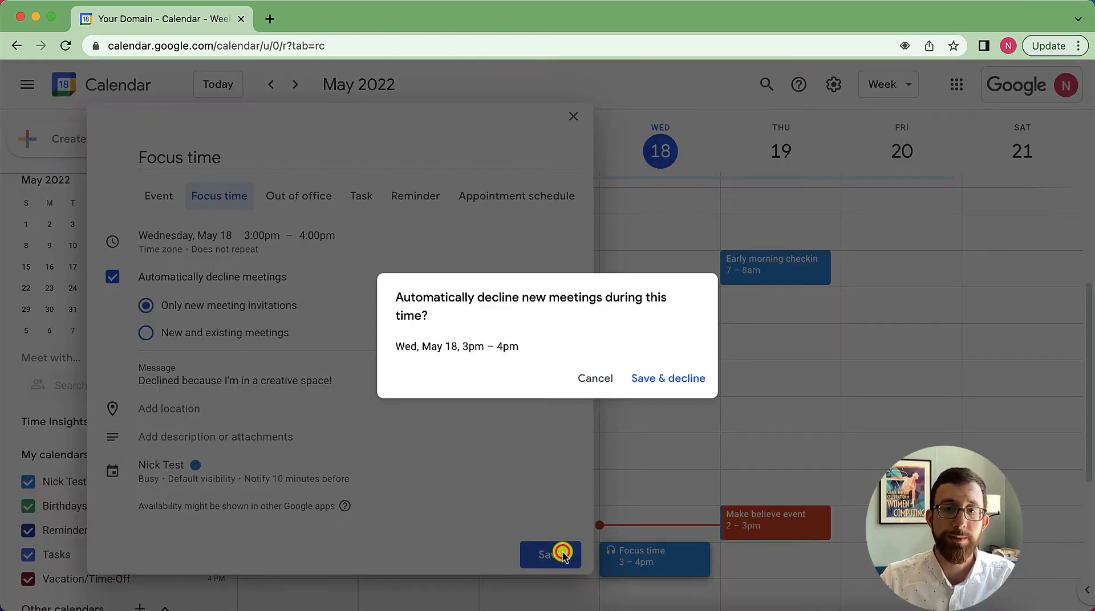
click(667, 375)
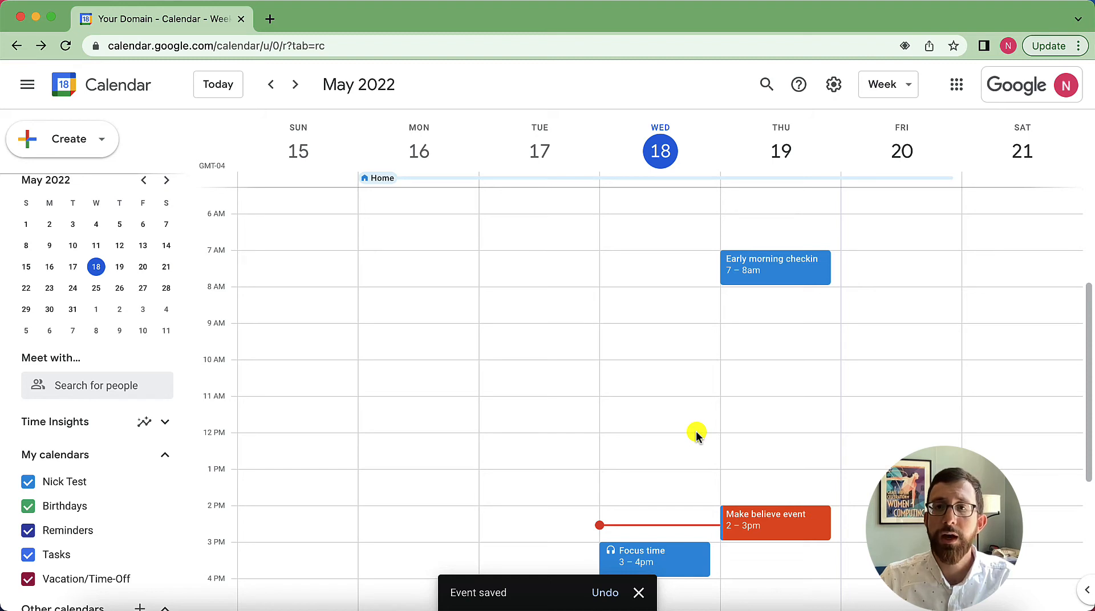
Start an Out of office entry, move it to Friday, May 20, and make it all day.
click(70, 135)
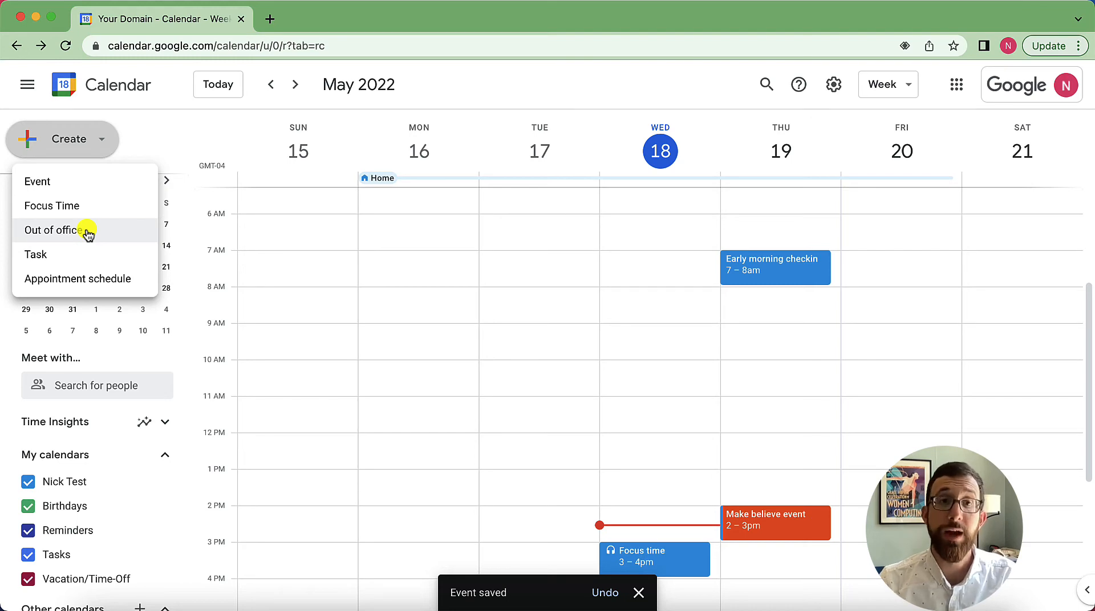
click(87, 231)
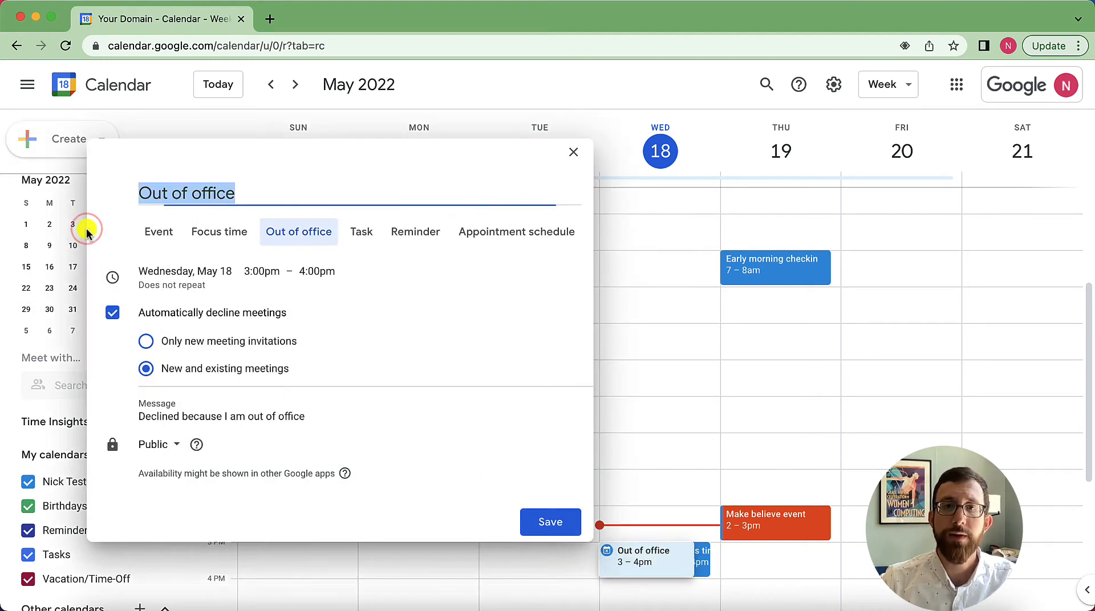
click(175, 273)
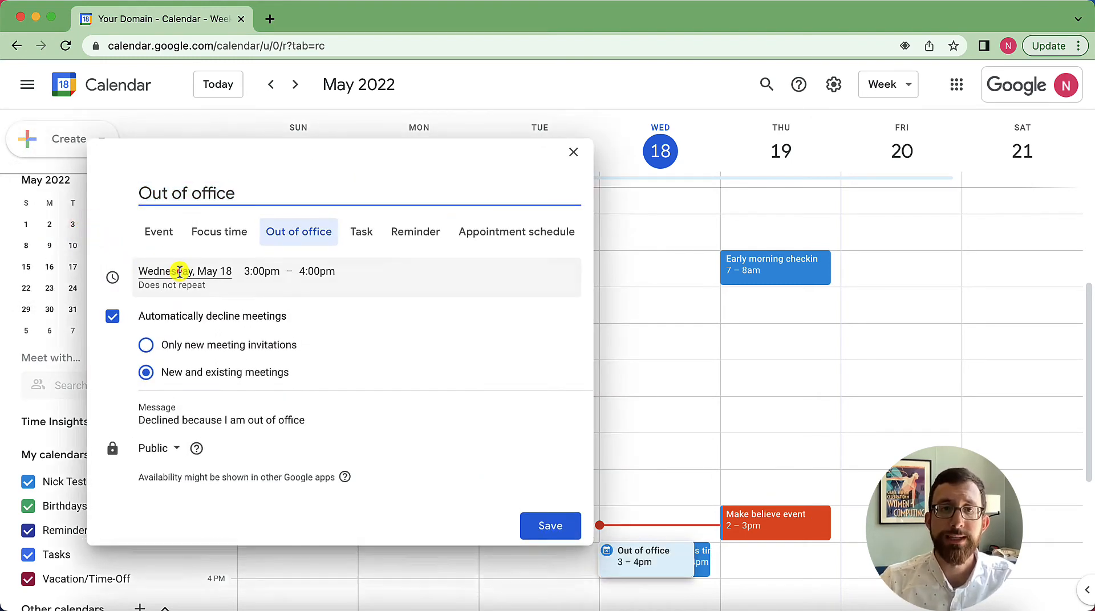
click(296, 380)
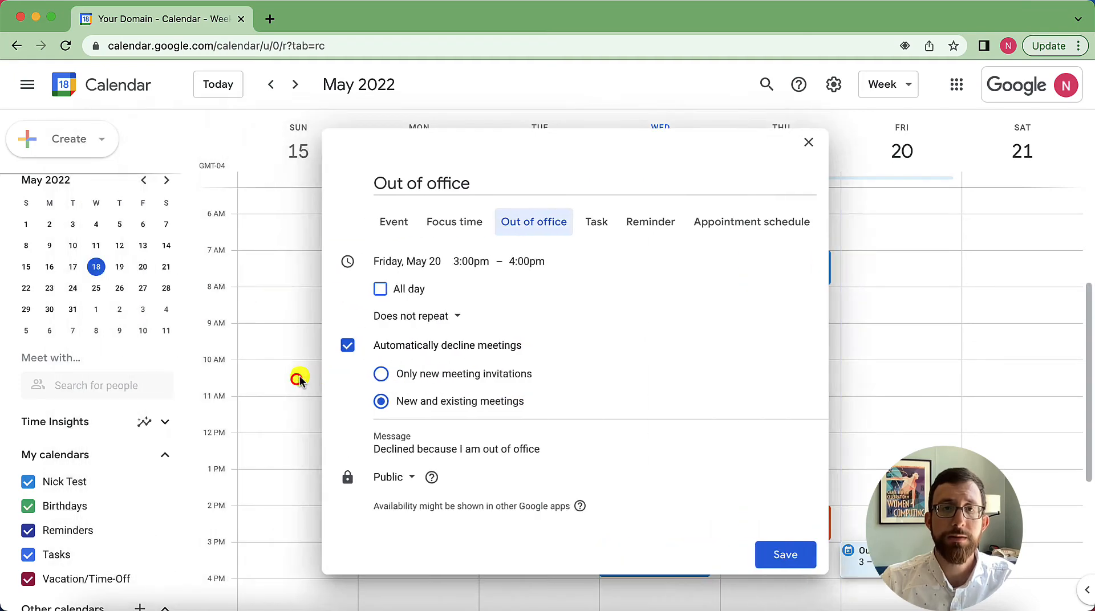
click(388, 291)
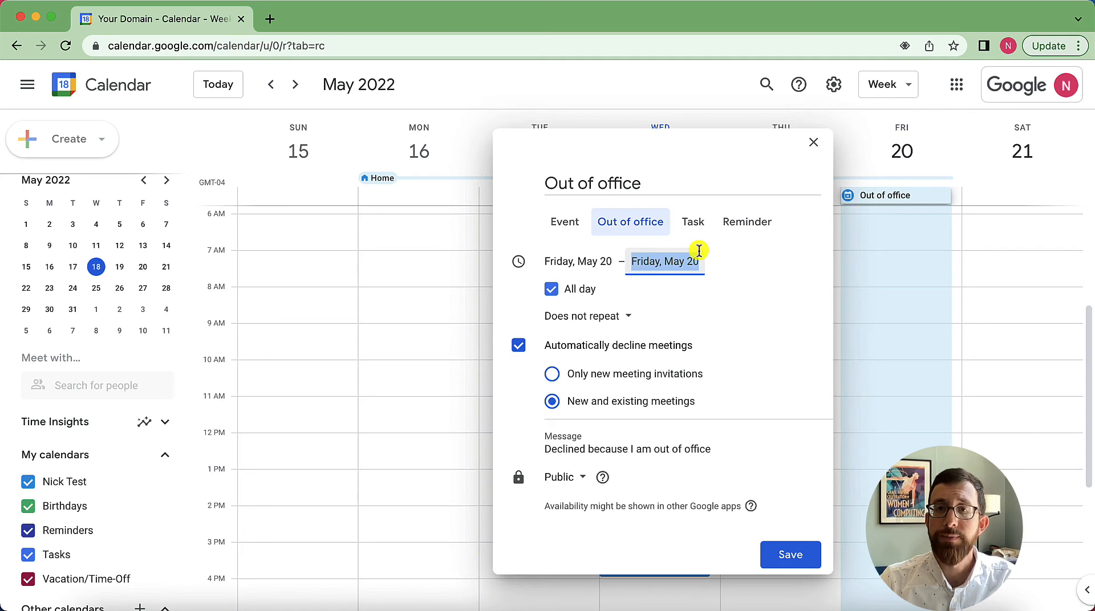
click(689, 191)
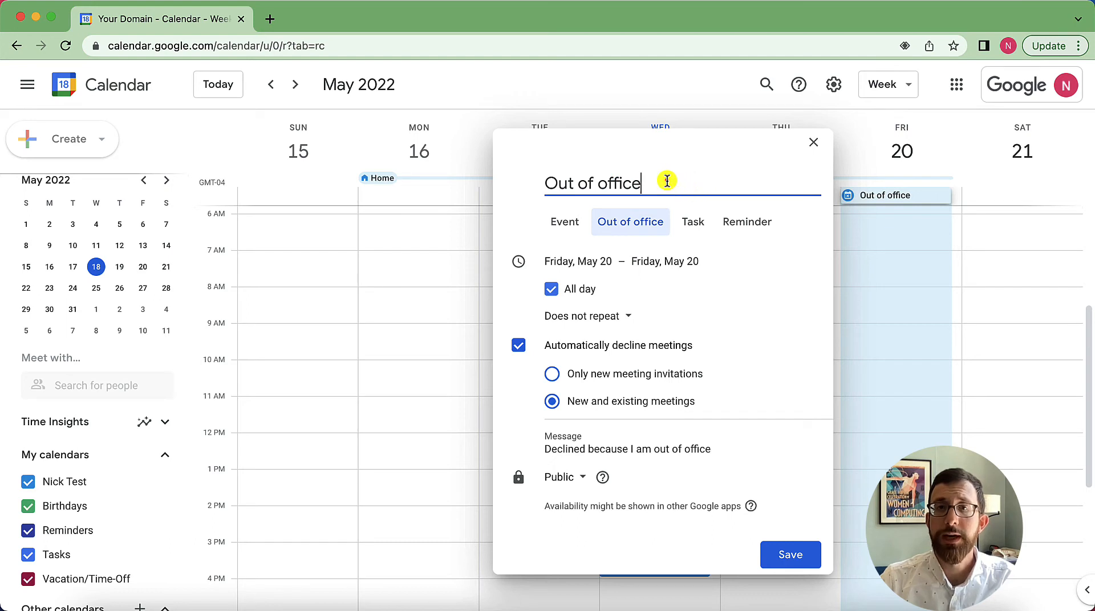
drag(665, 181, 587, 181)
click(625, 448)
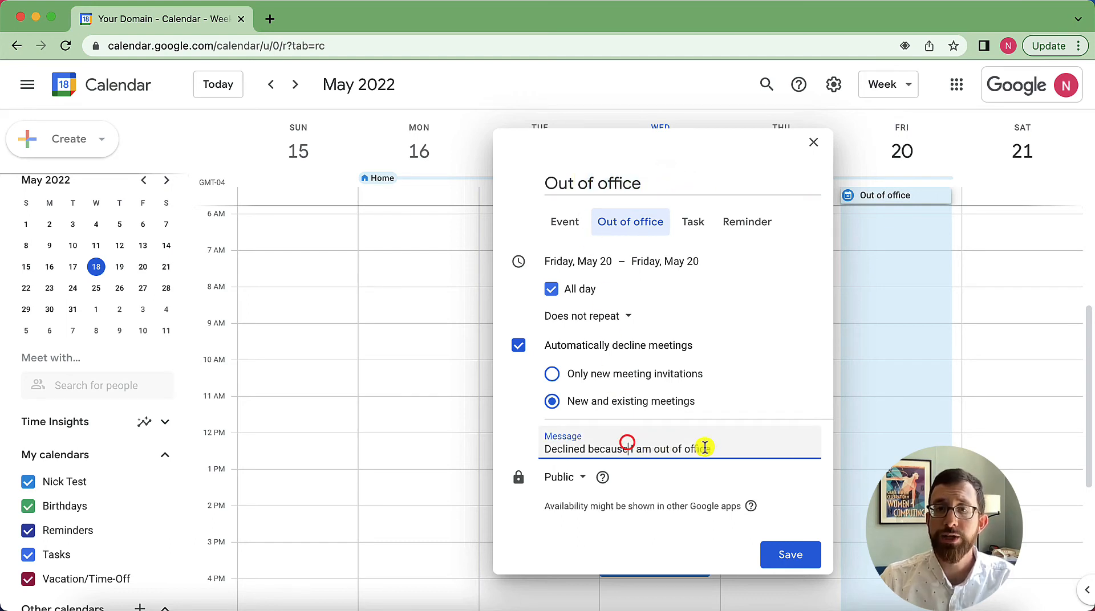
drag(720, 449, 535, 447)
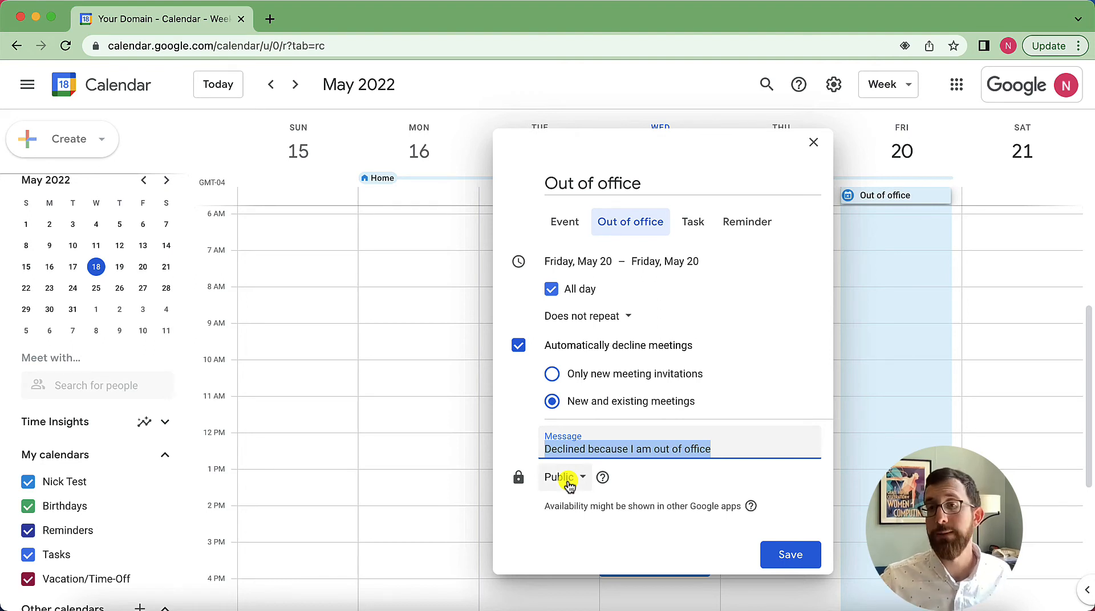
Title the out of office entry "Traveling for a conference!" and save it, automatically declining new and existing meetings.
triple_click(686, 180)
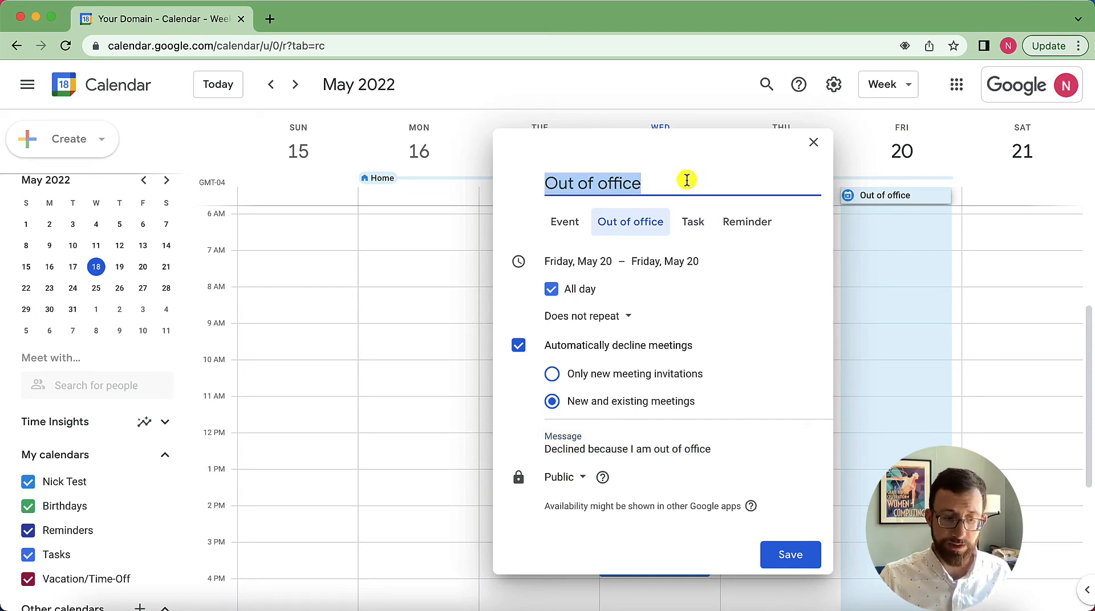
text(Trav)
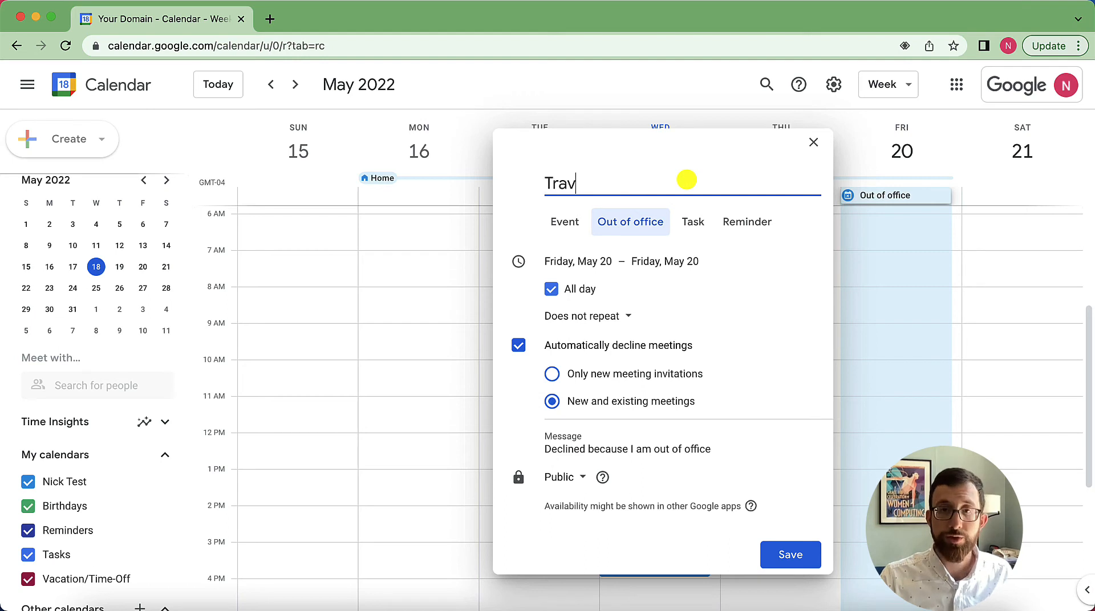
text(eling for a confer)
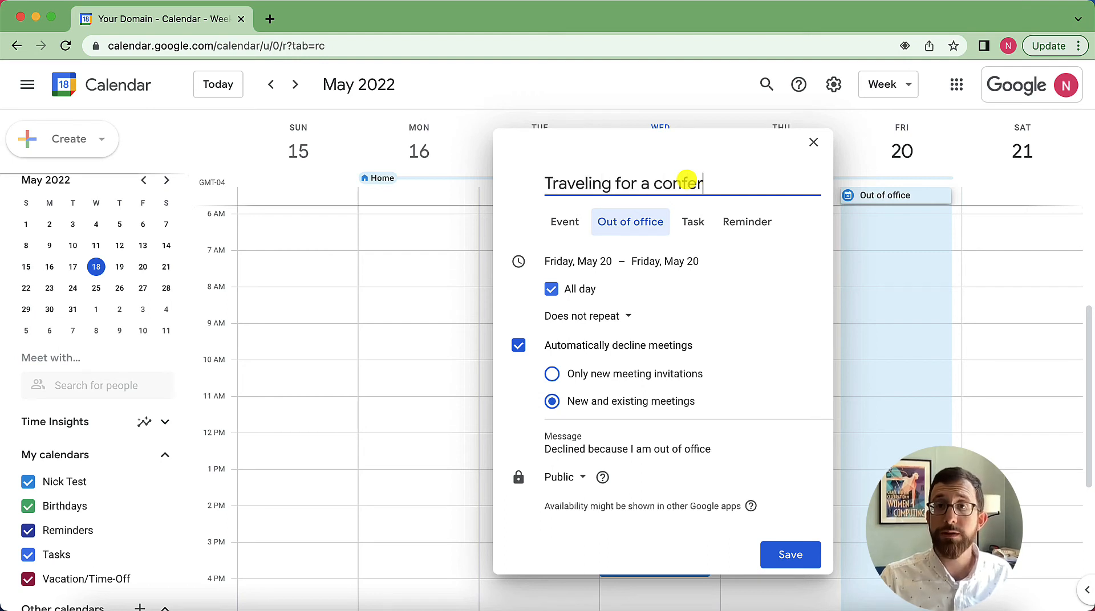
text(ence!)
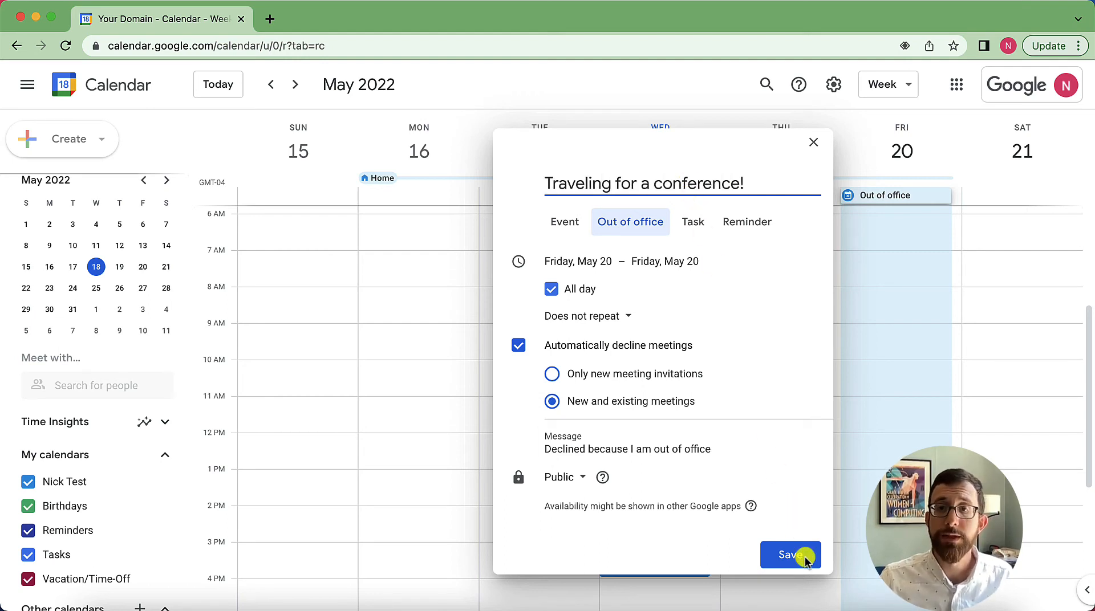
scroll(805, 558, up, 5)
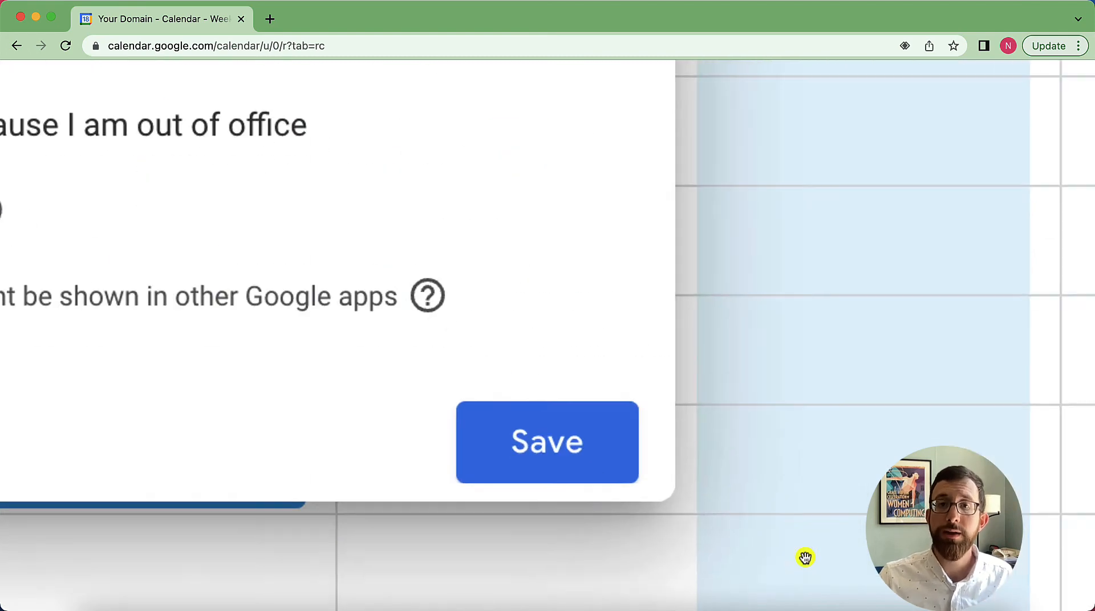
scroll(638, 485, down, 5)
click(791, 554)
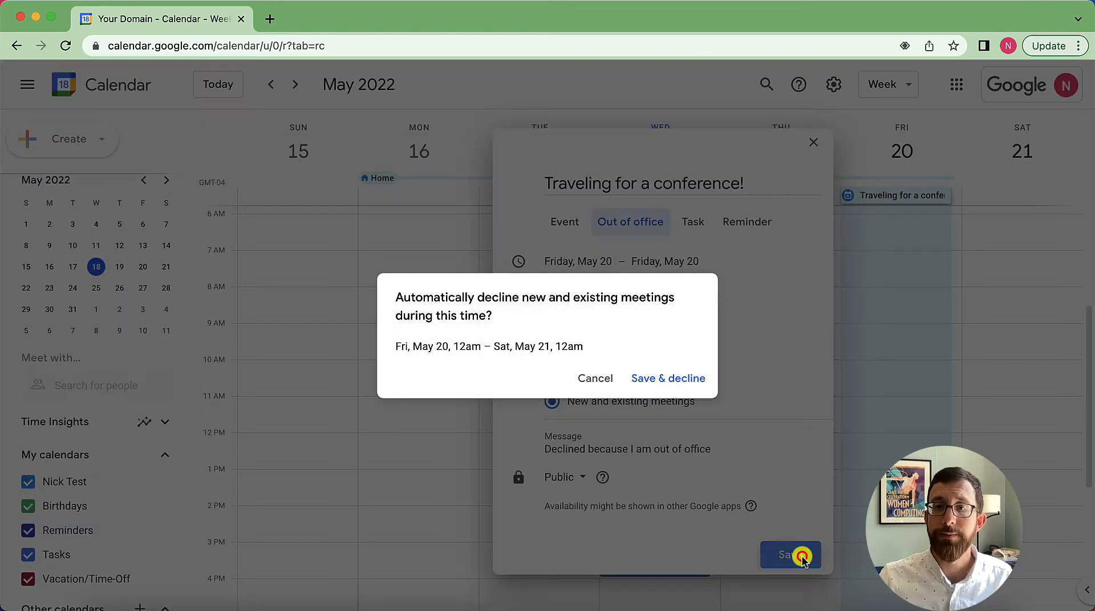
click(700, 378)
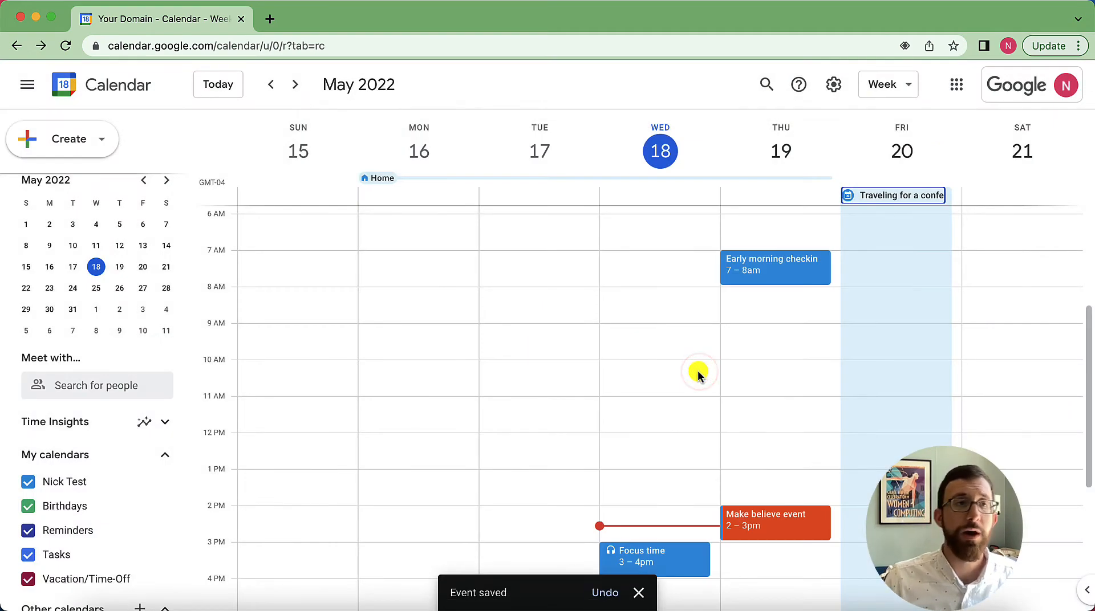
click(93, 138)
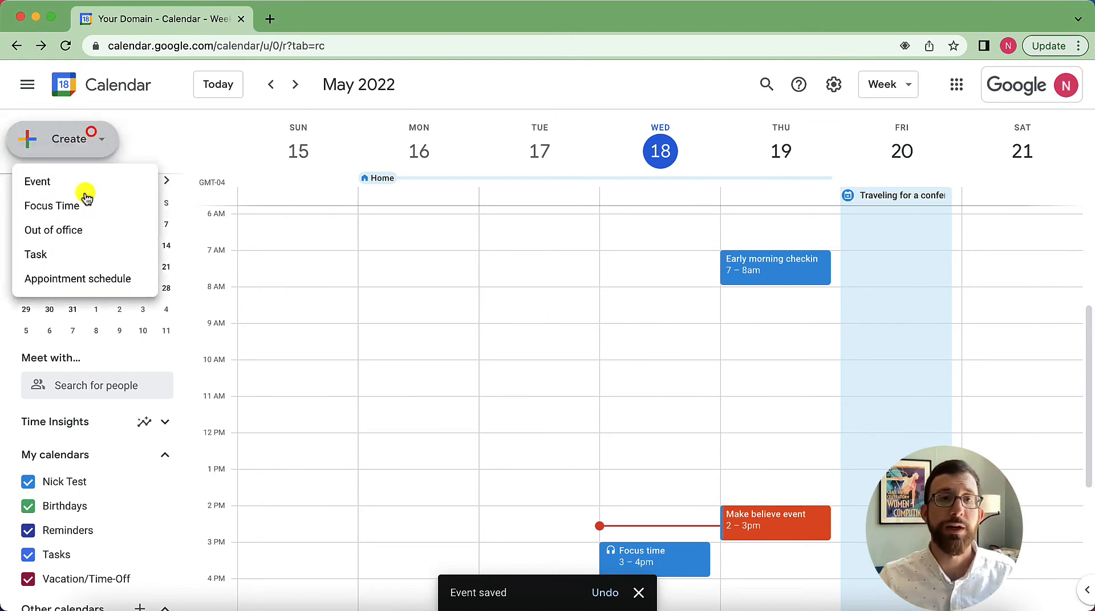
click(81, 257)
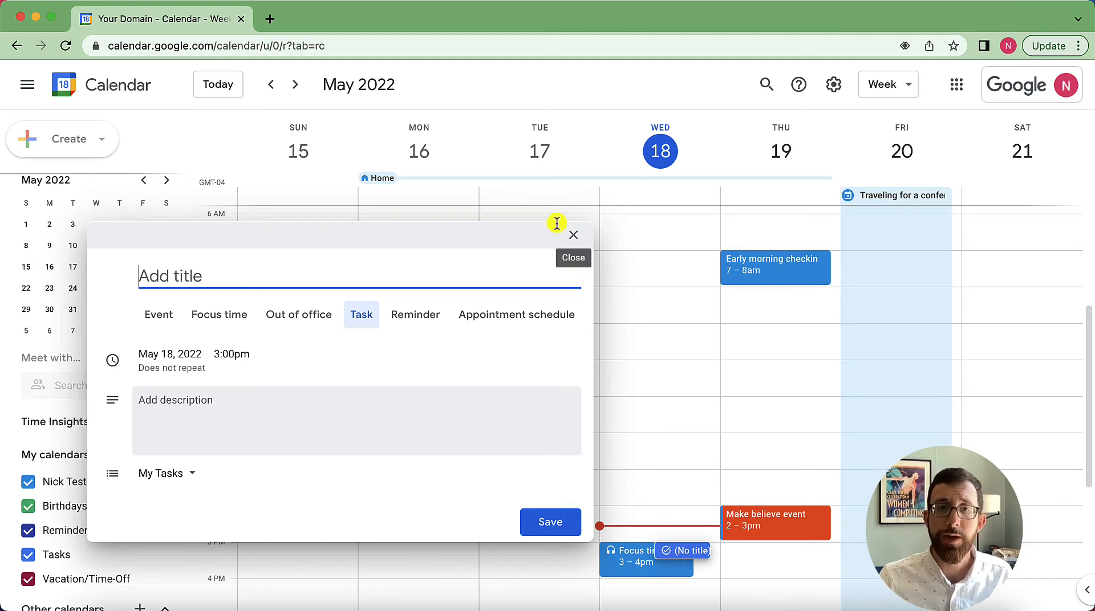
click(575, 236)
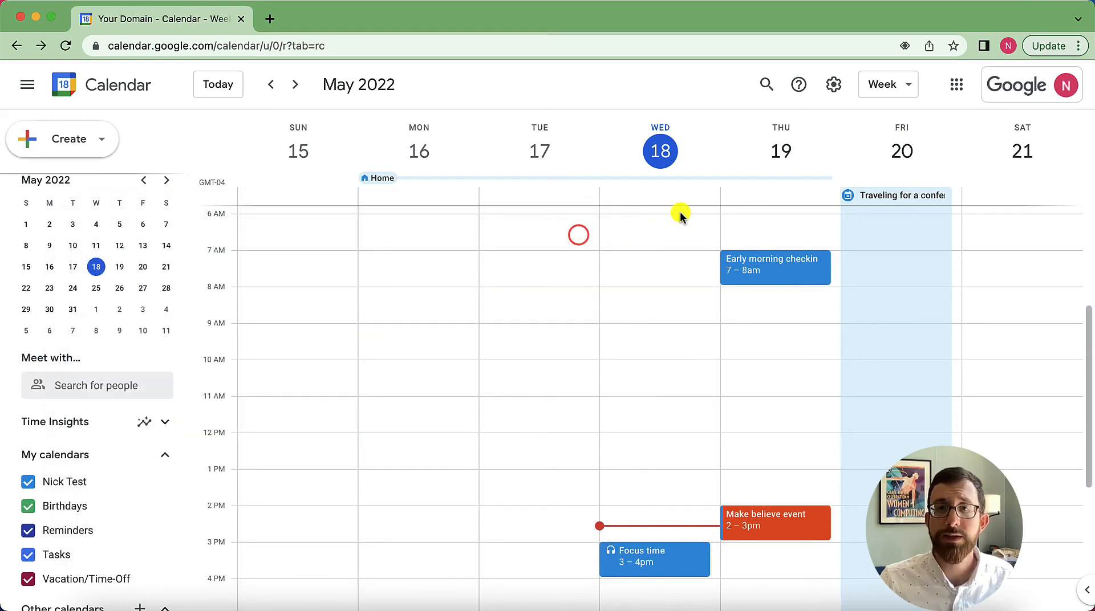
Create an all-day task "Restart the server" on Thursday, May 19, and view its details.
click(764, 197)
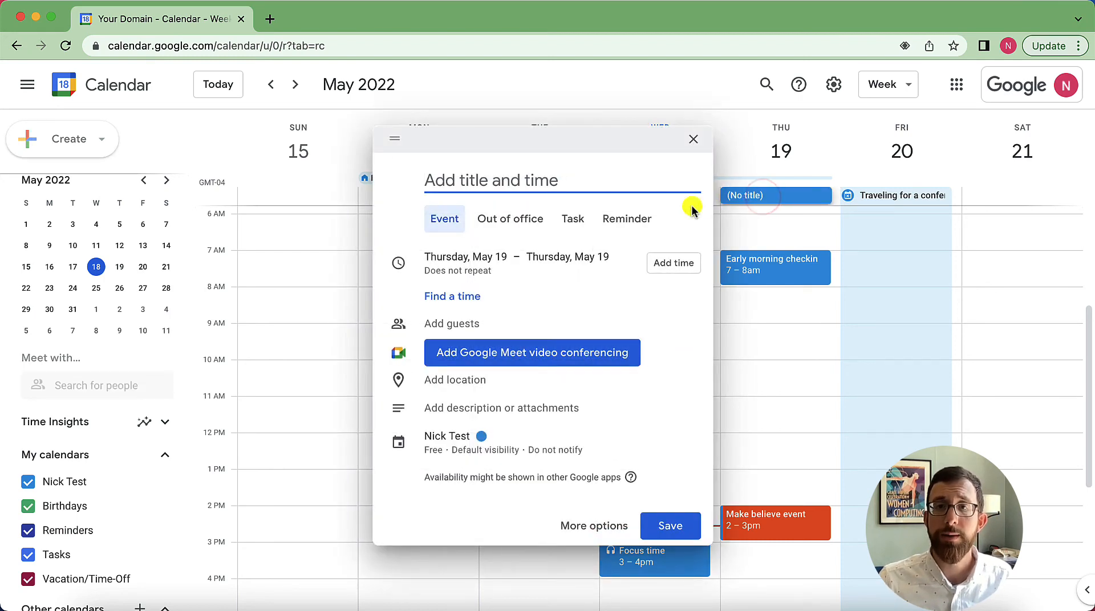
click(573, 219)
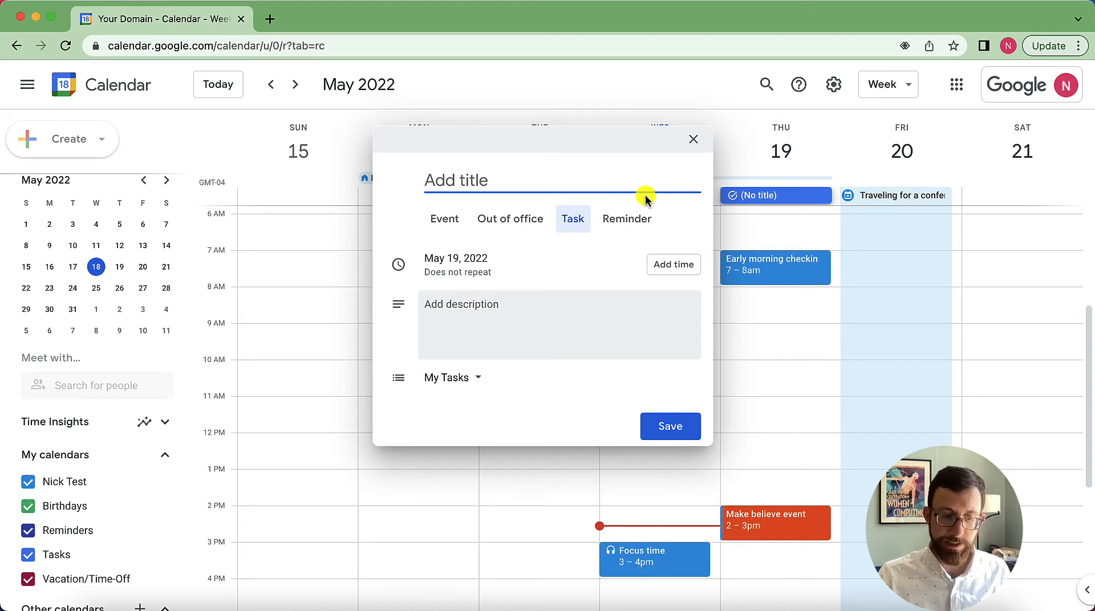
text(Res)
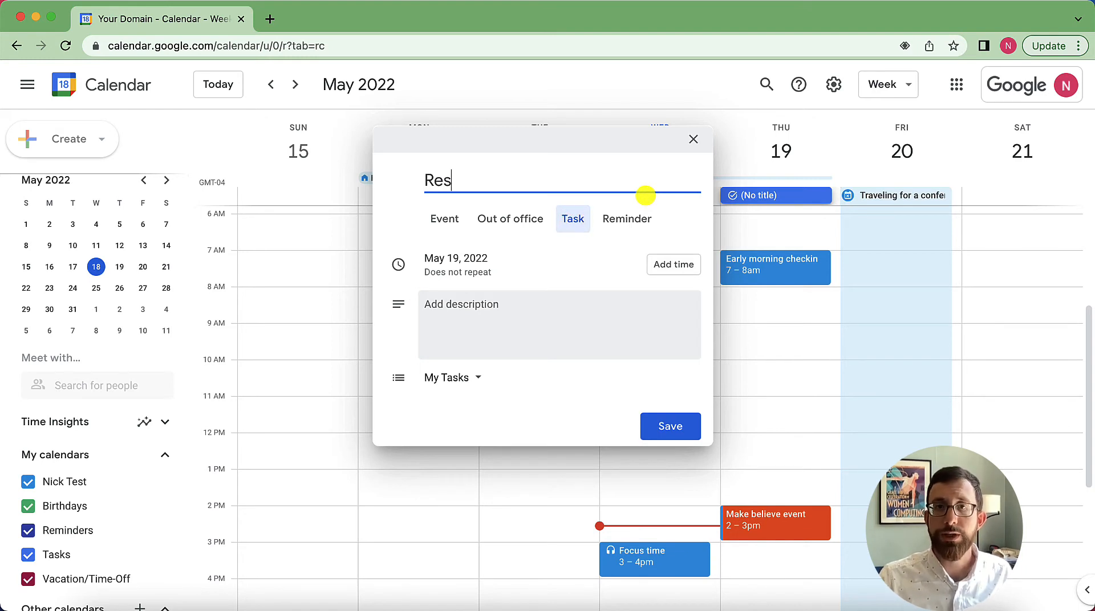
text(tart the server)
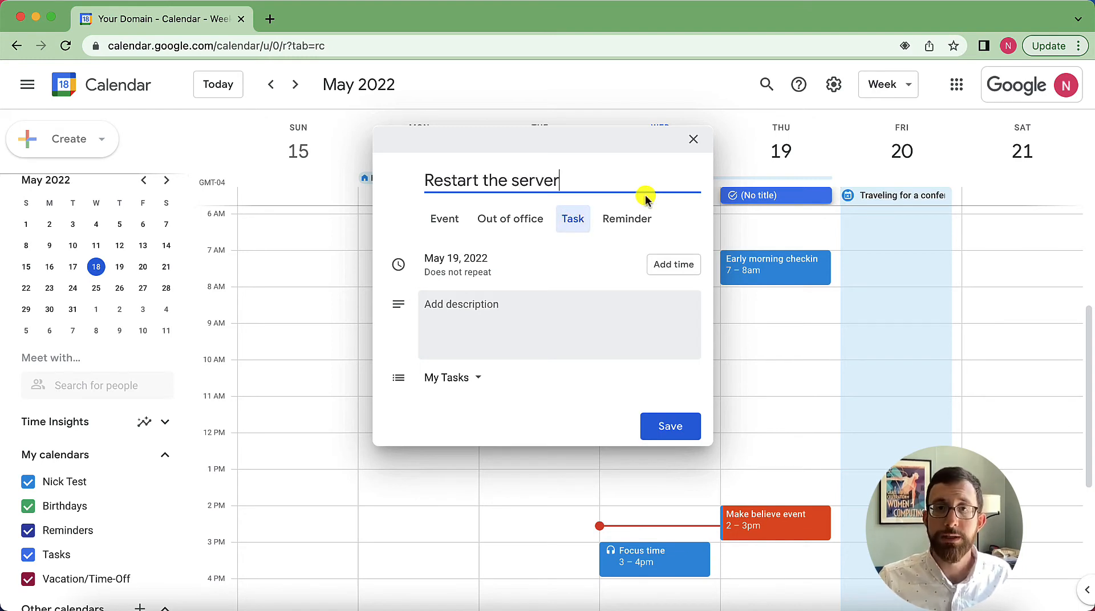
click(656, 424)
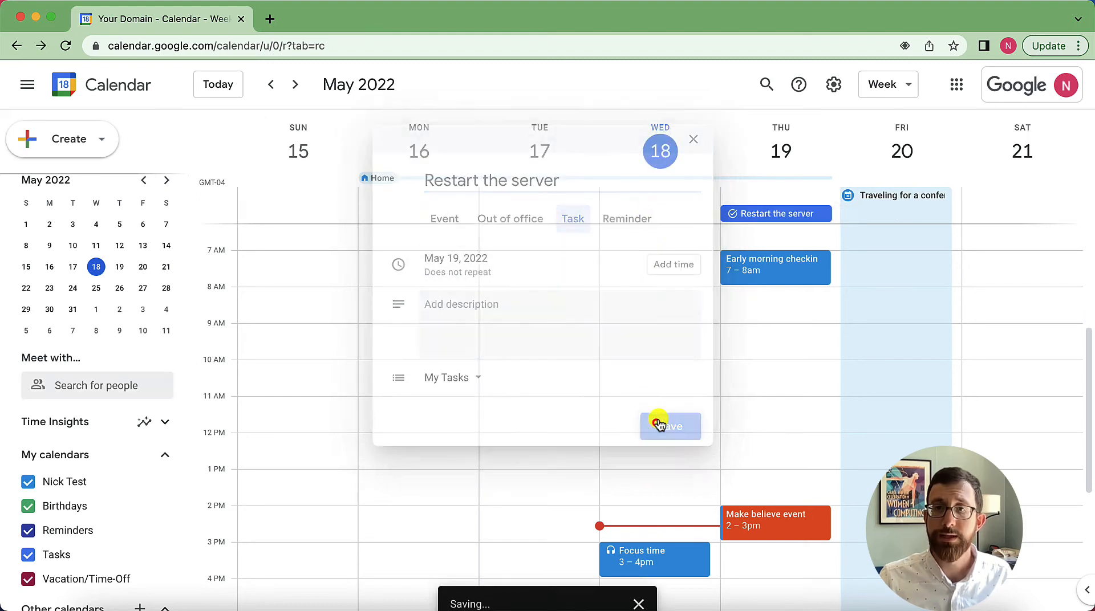
click(769, 218)
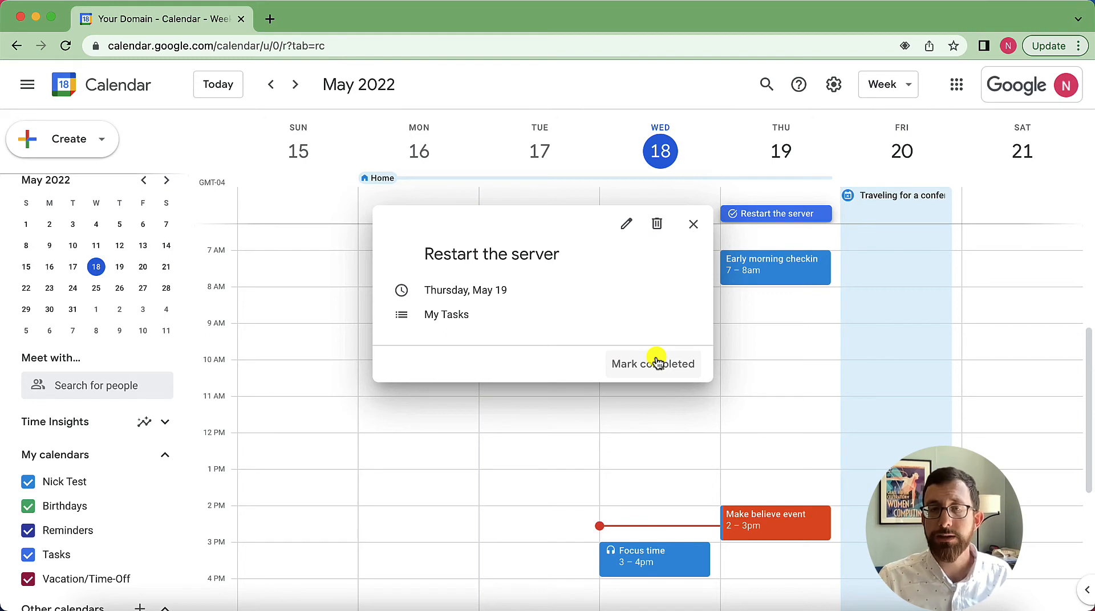
click(693, 224)
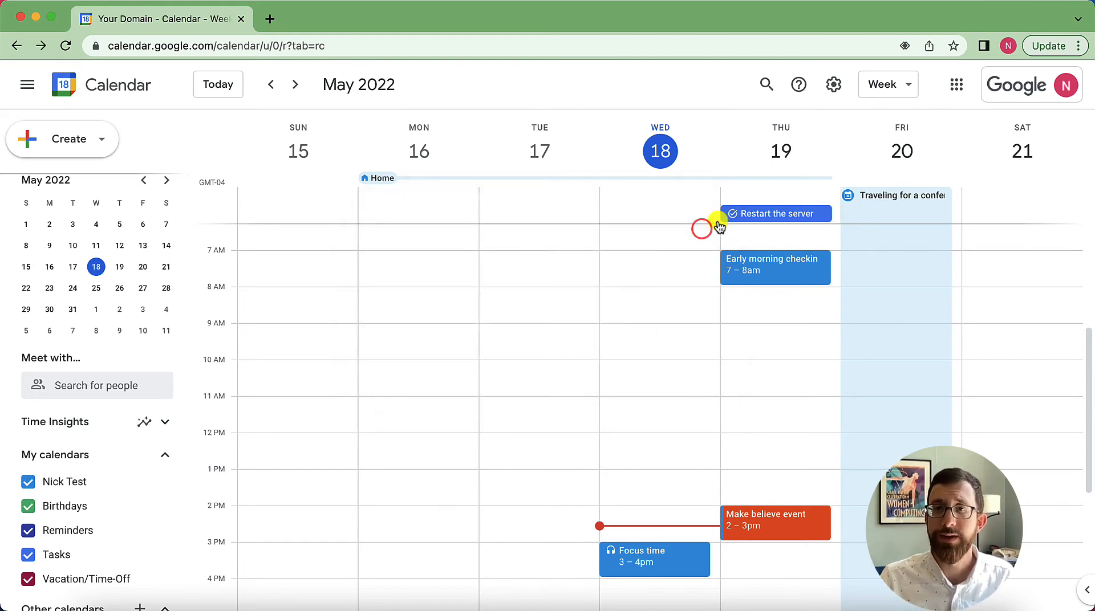
Create an all-day event "Restart the server" on Thursday, May 19, view its details for comparison with the task, and delete it.
click(768, 196)
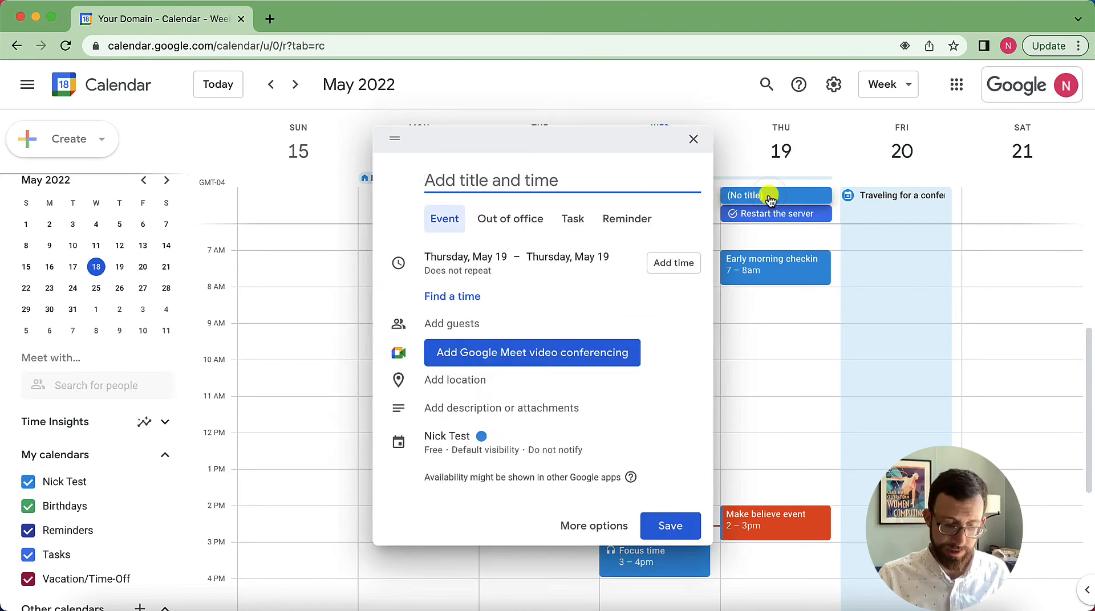
text(Restart the server)
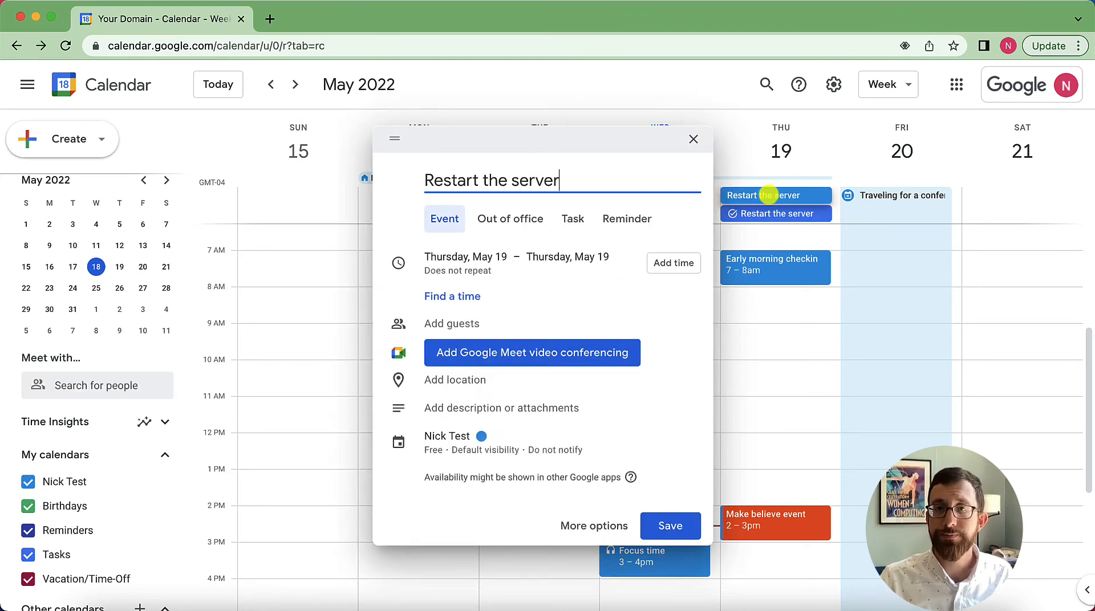
key(Return)
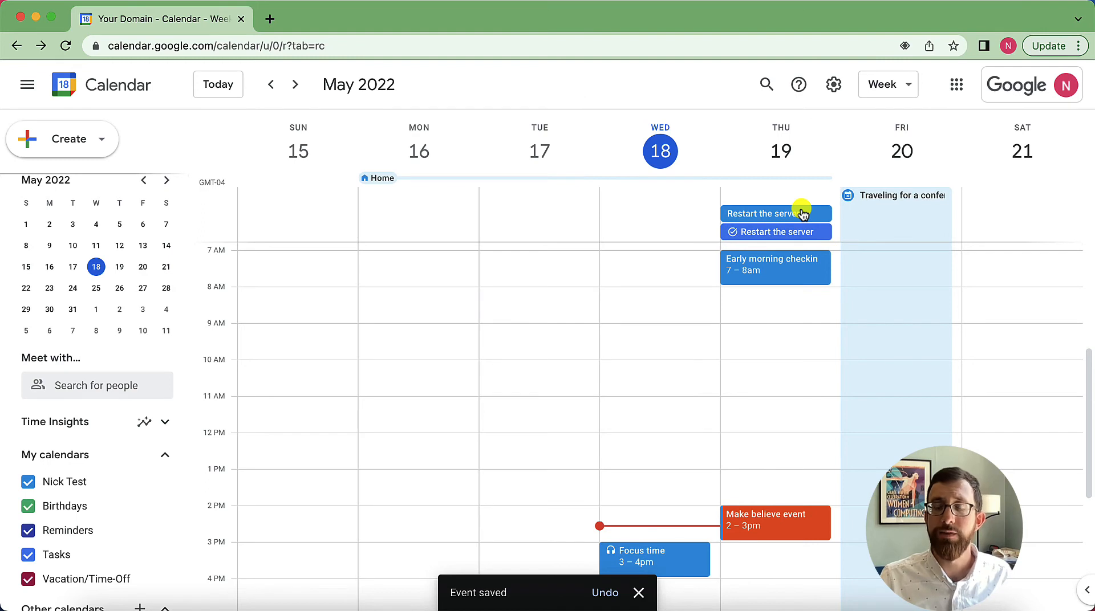
click(803, 214)
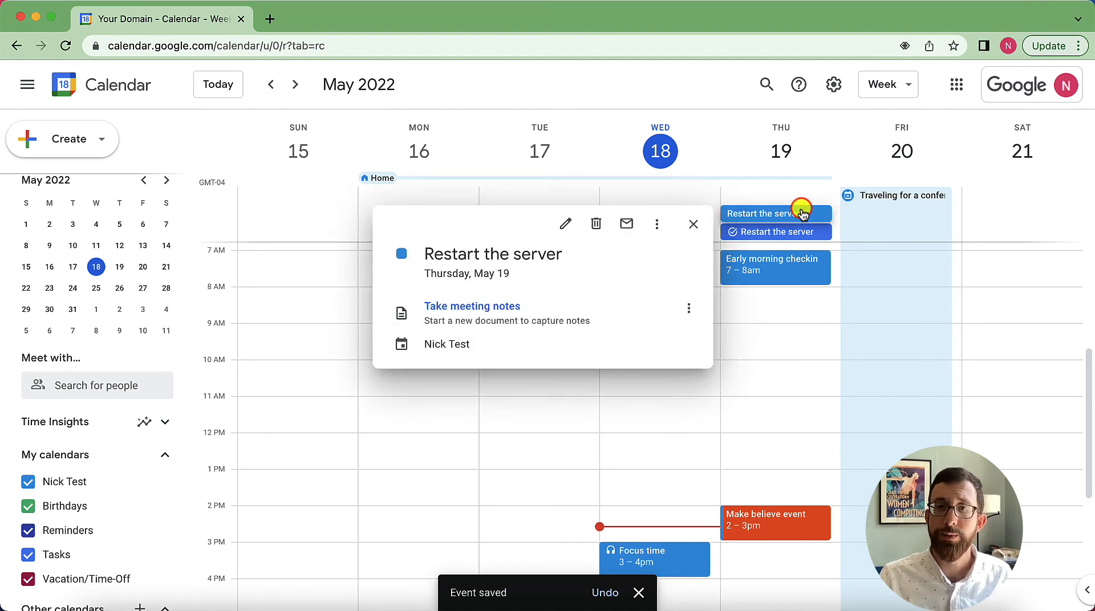
click(600, 226)
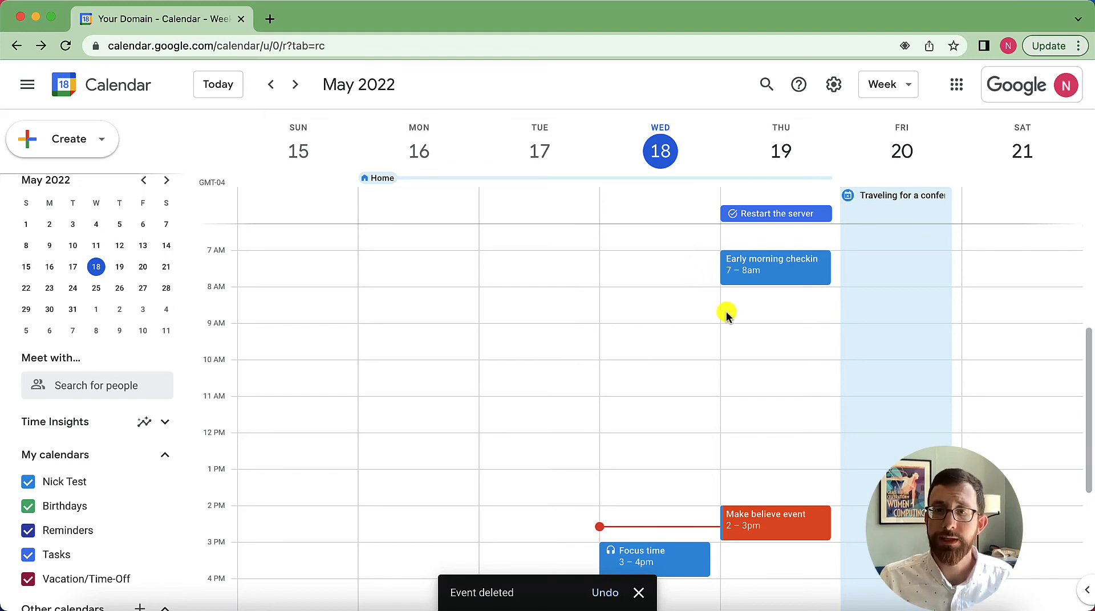
Start a reminder for Thursday, May 19, at 9:00am, titled "Check in with" followed by the contact's first name.
click(739, 334)
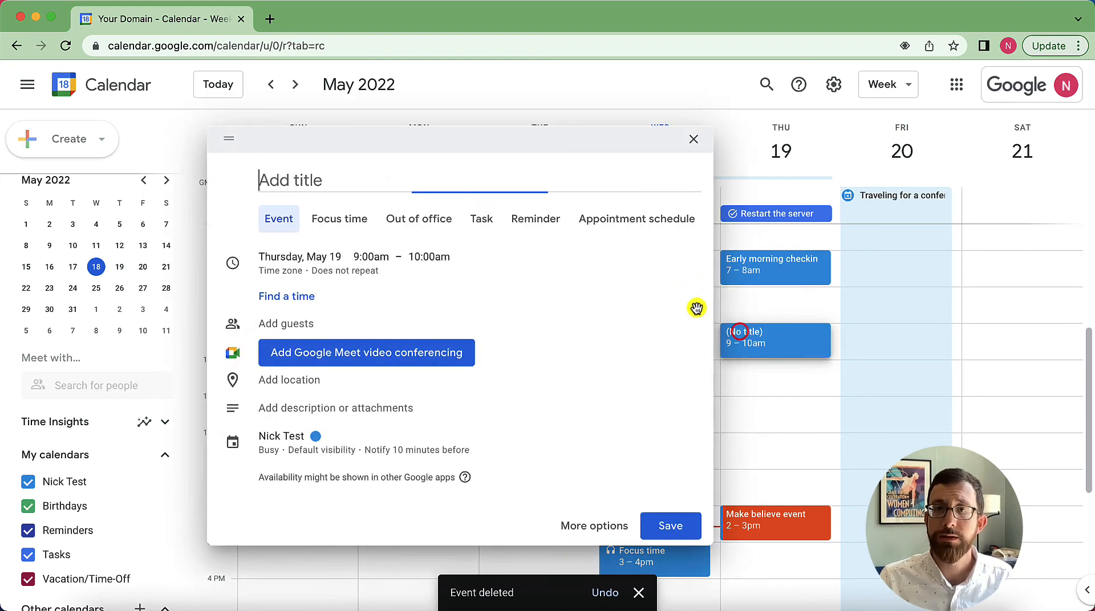
click(546, 227)
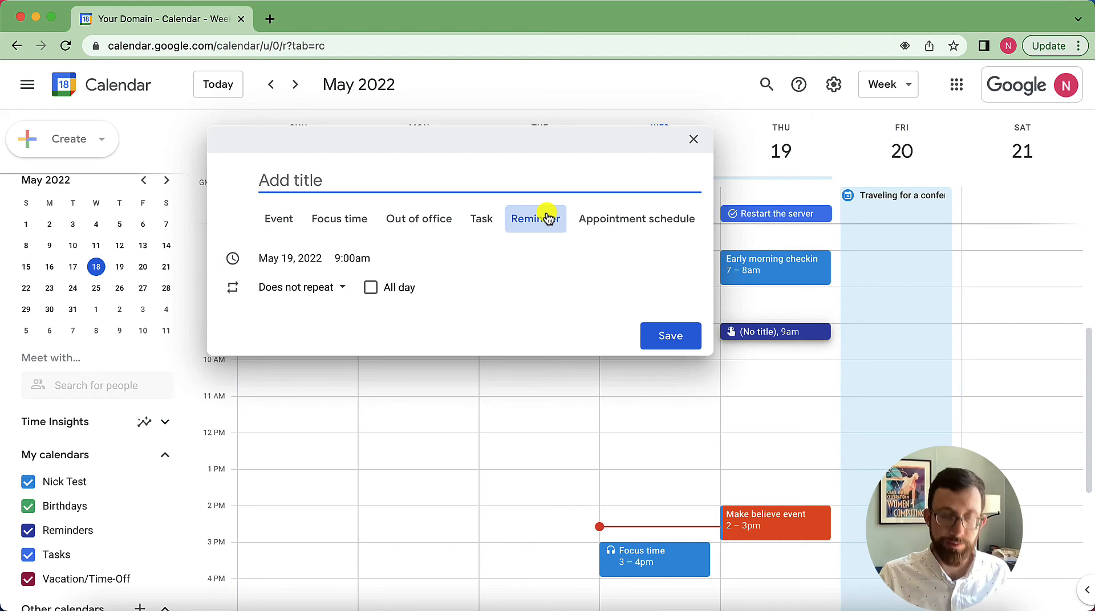
text(Cjec)
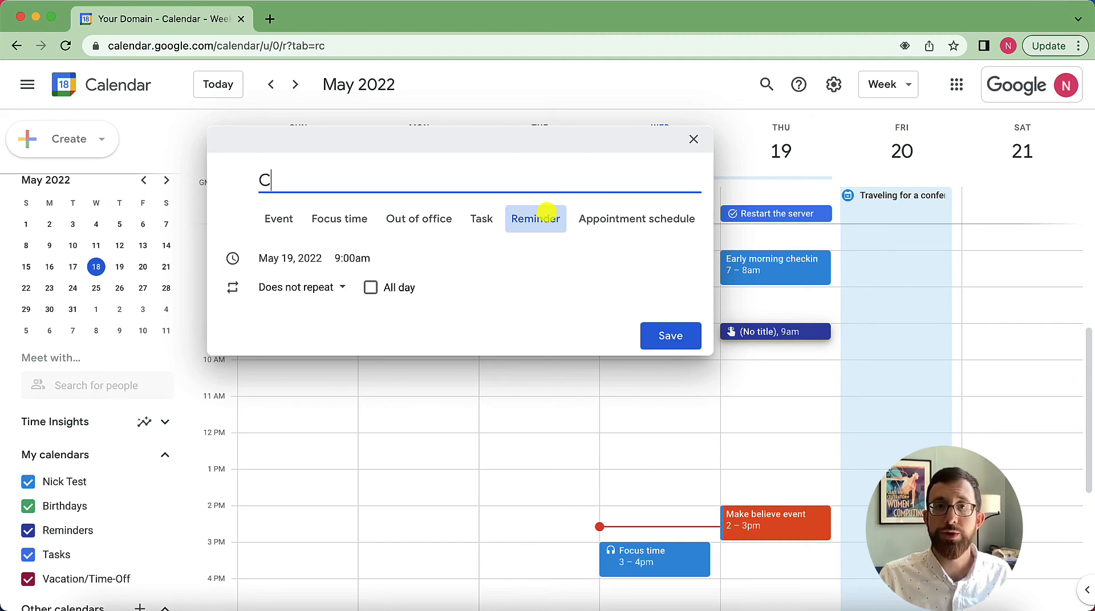
key(BackSpace)
key(BackSpace)
key(BackSpace)
text(heck in with Bob)
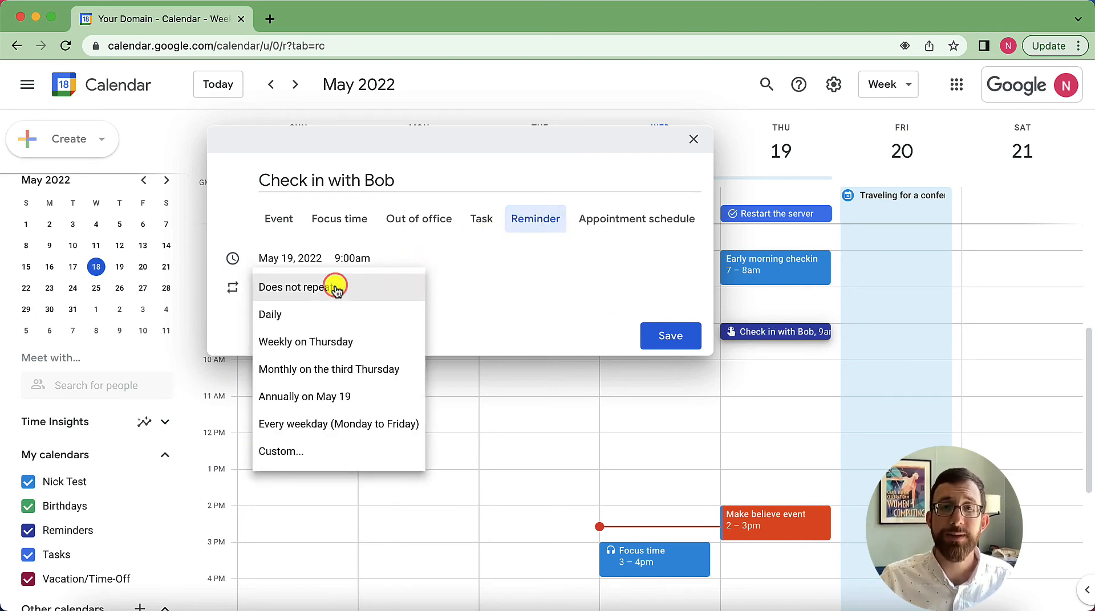
Set the check-in reminder to repeat weekly on Thursday and save it.
click(497, 311)
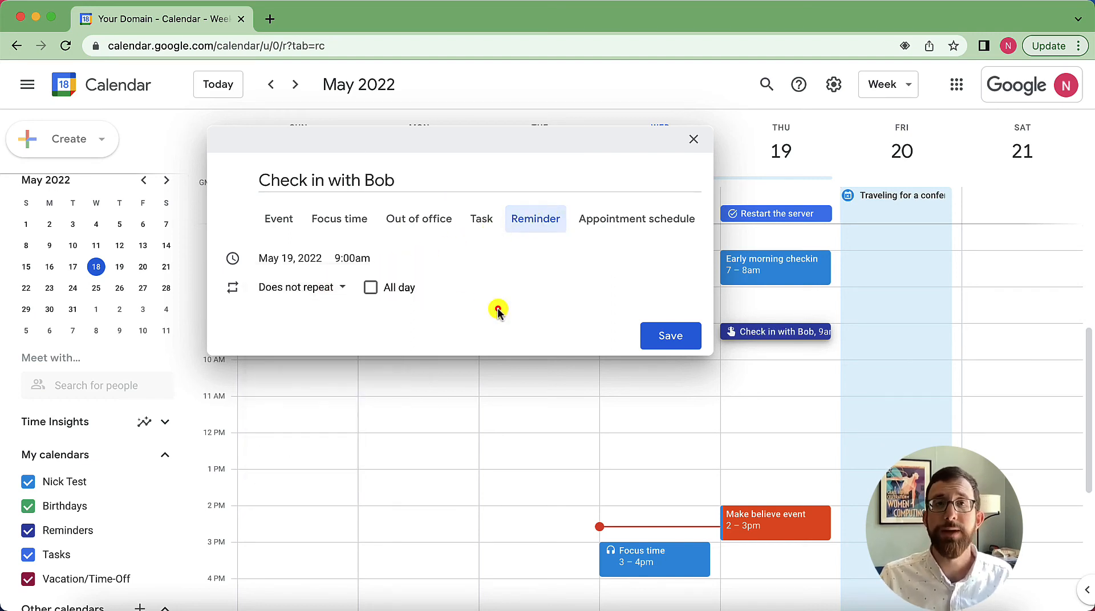
click(334, 283)
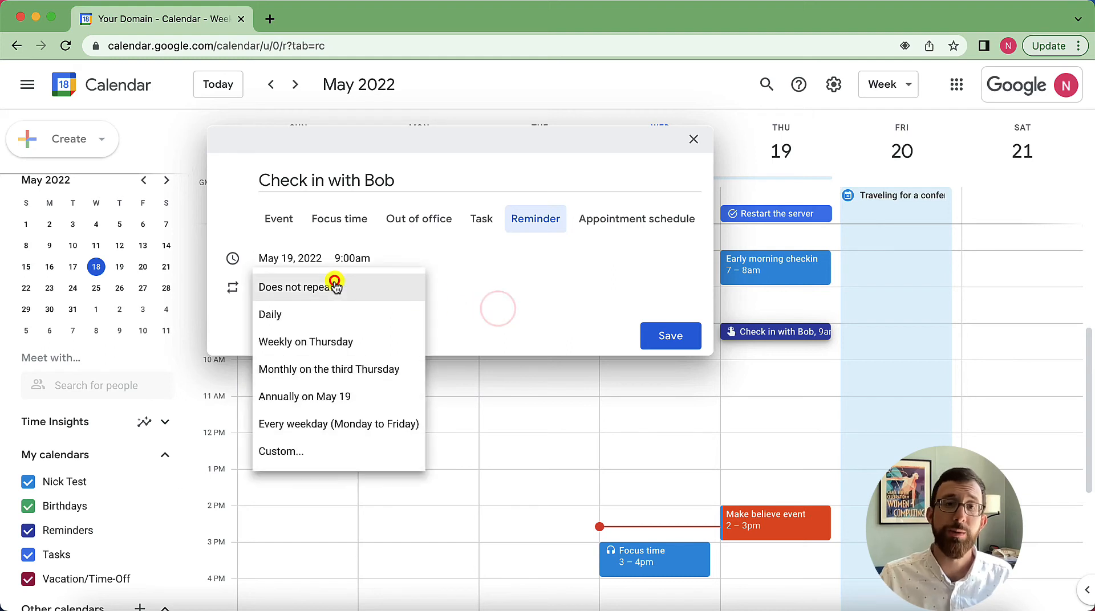
click(341, 338)
click(685, 335)
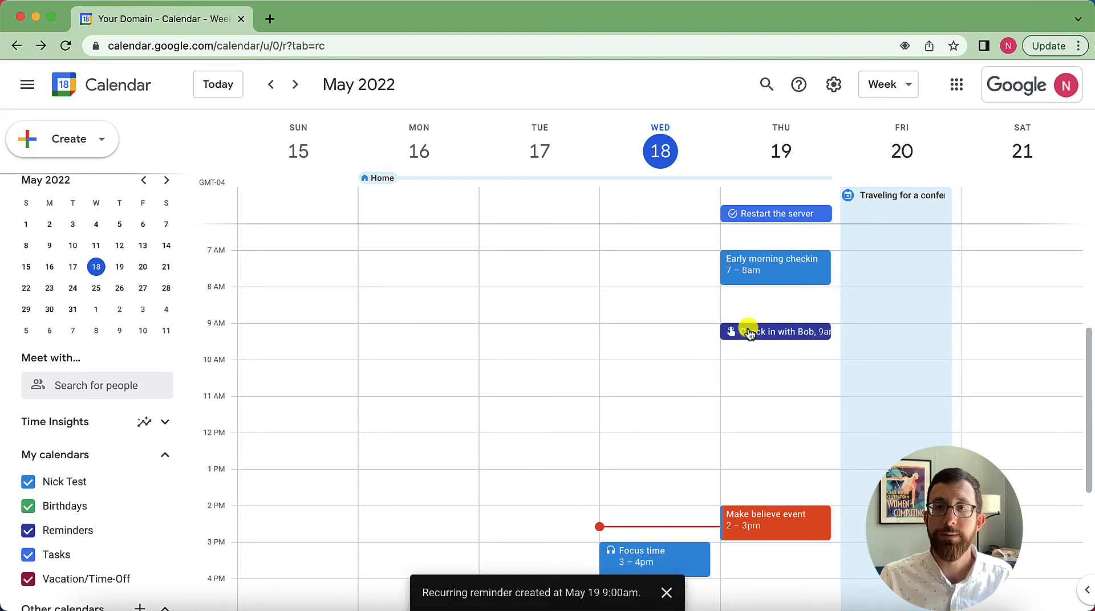
View the details of the check-in reminder, close them, and review the types of entries that can be created.
click(749, 332)
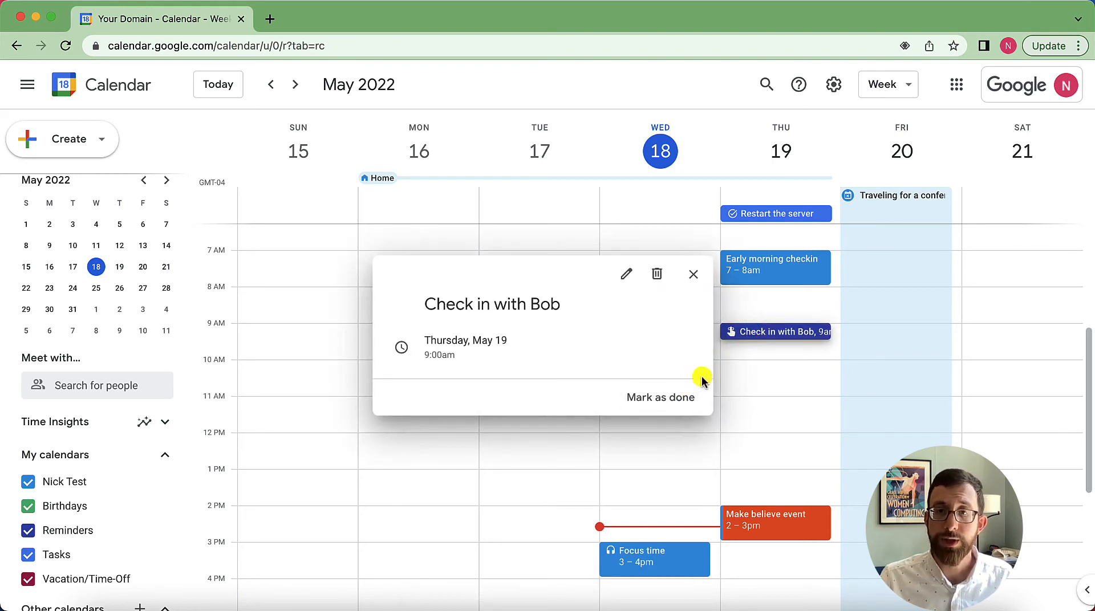
click(749, 345)
click(752, 345)
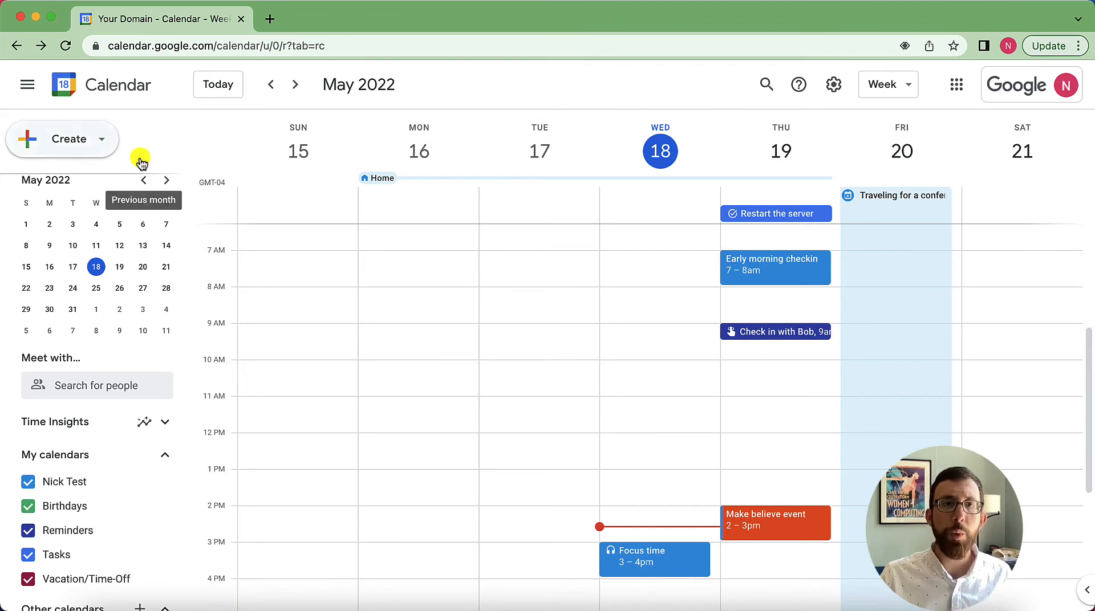
click(102, 141)
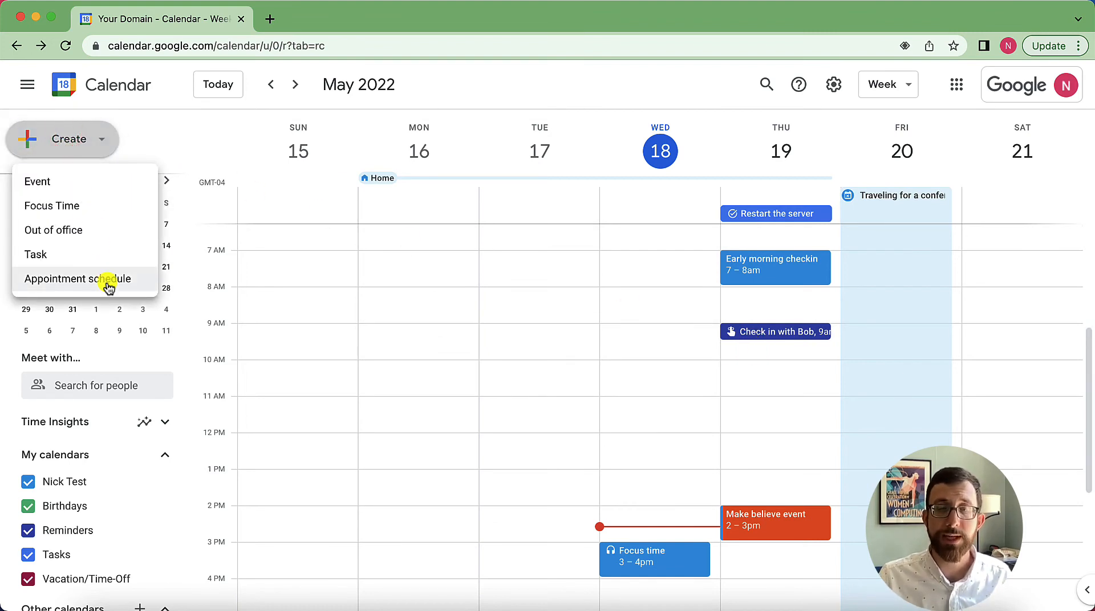
click(404, 106)
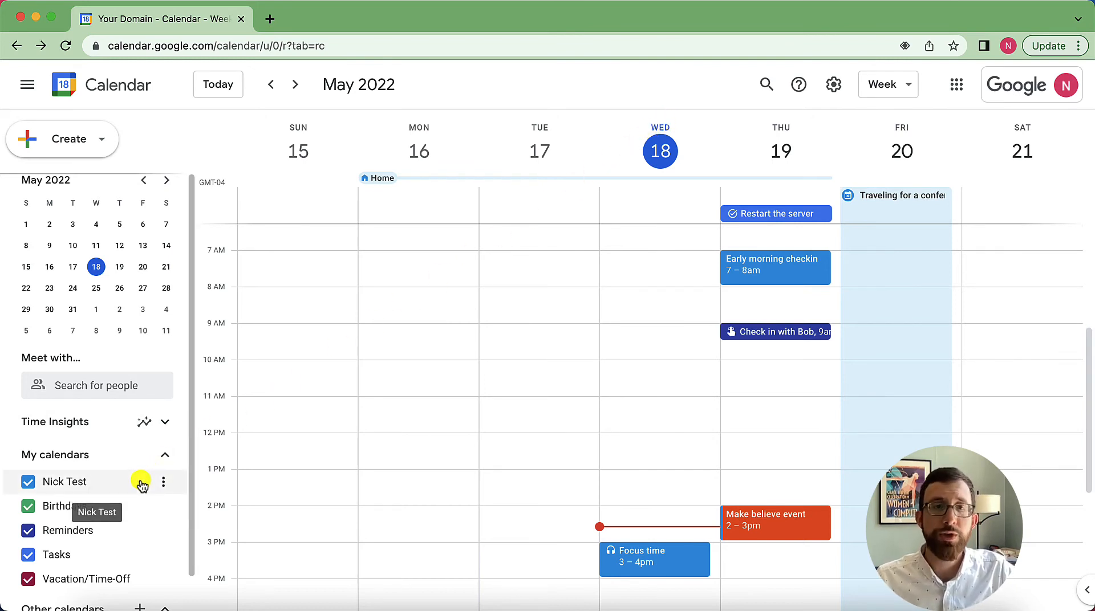
Open the settings and sharing options of the primary calendar.
click(832, 84)
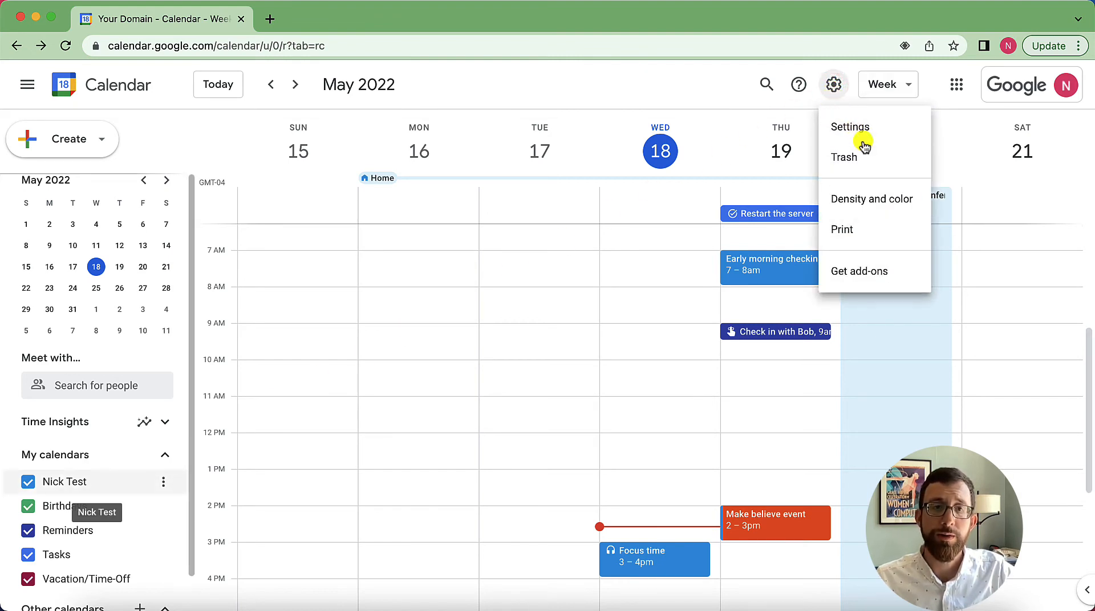
click(167, 484)
click(166, 486)
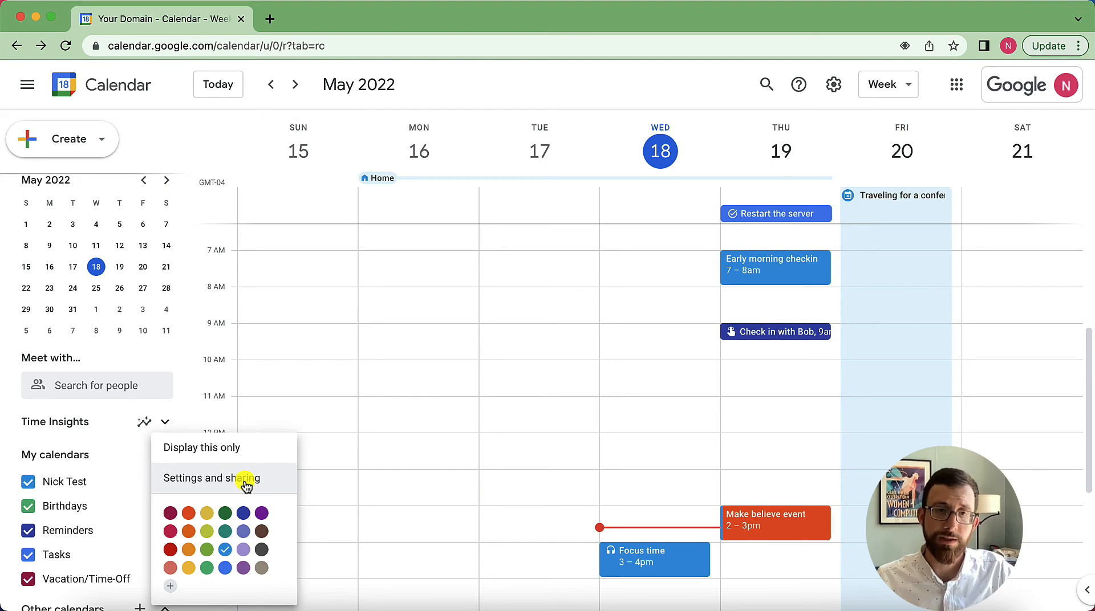
click(246, 484)
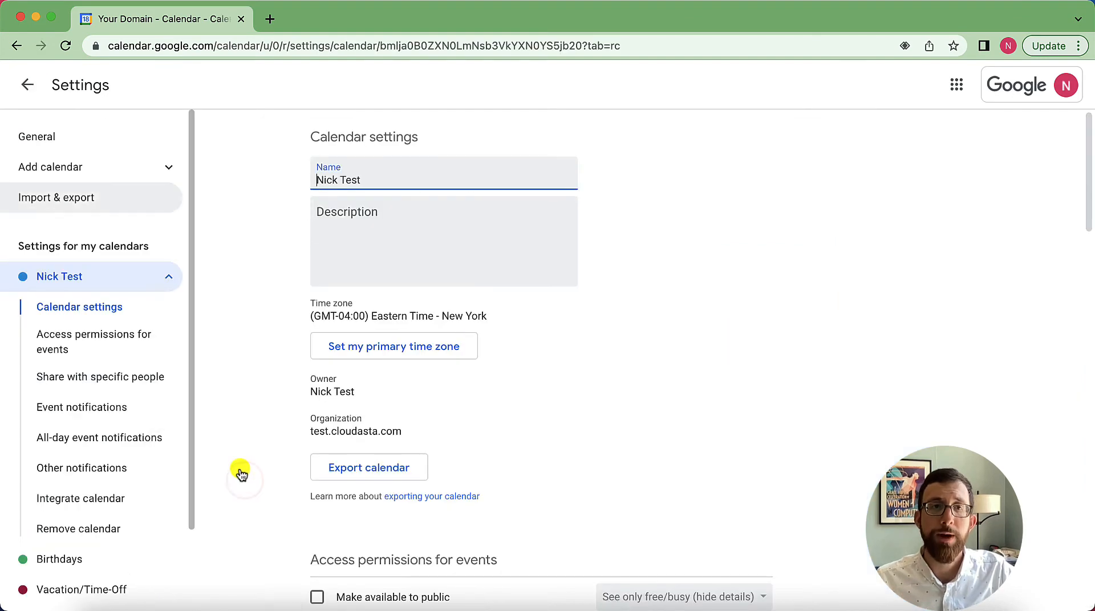
Go to the general settings and examine the language and region, time zone and world clock options.
click(105, 143)
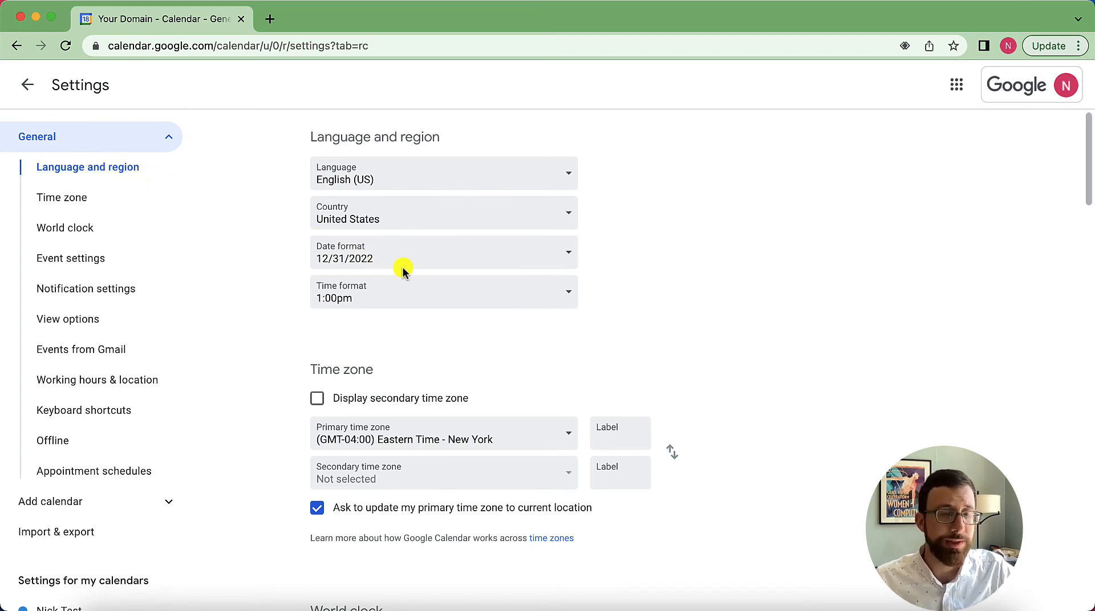
scroll(438, 399, down, 3)
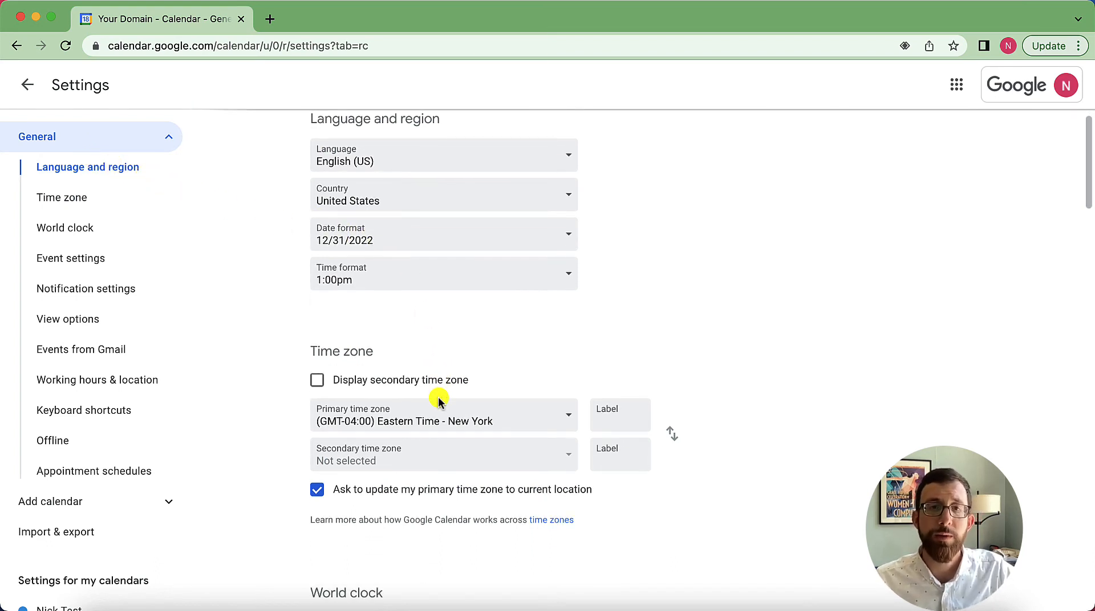
scroll(438, 397, down, 3)
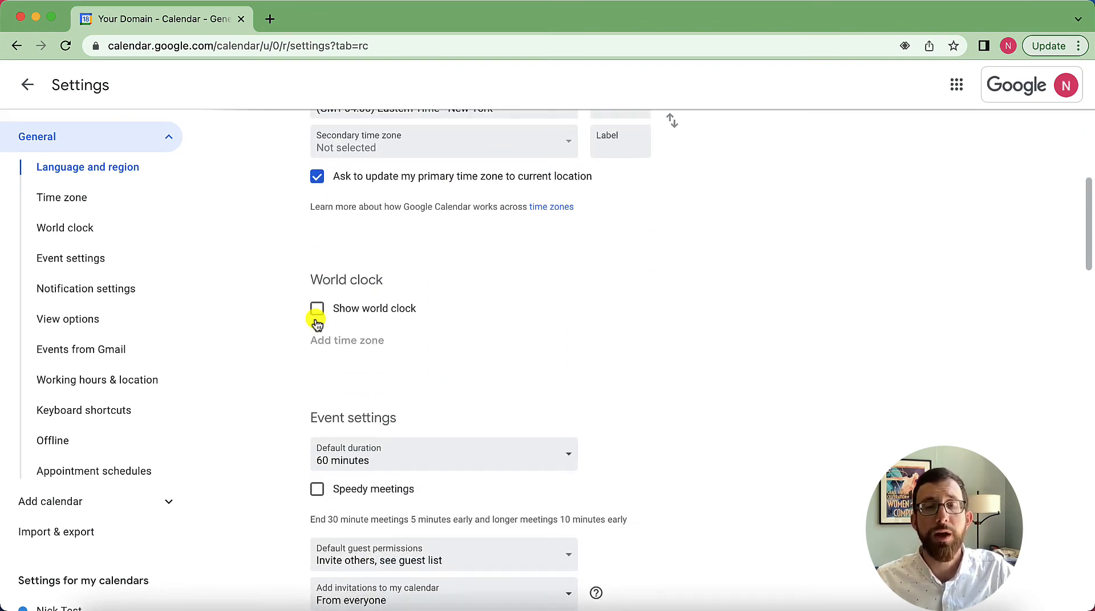
scroll(317, 323, down, 2)
scroll(339, 298, down, 1)
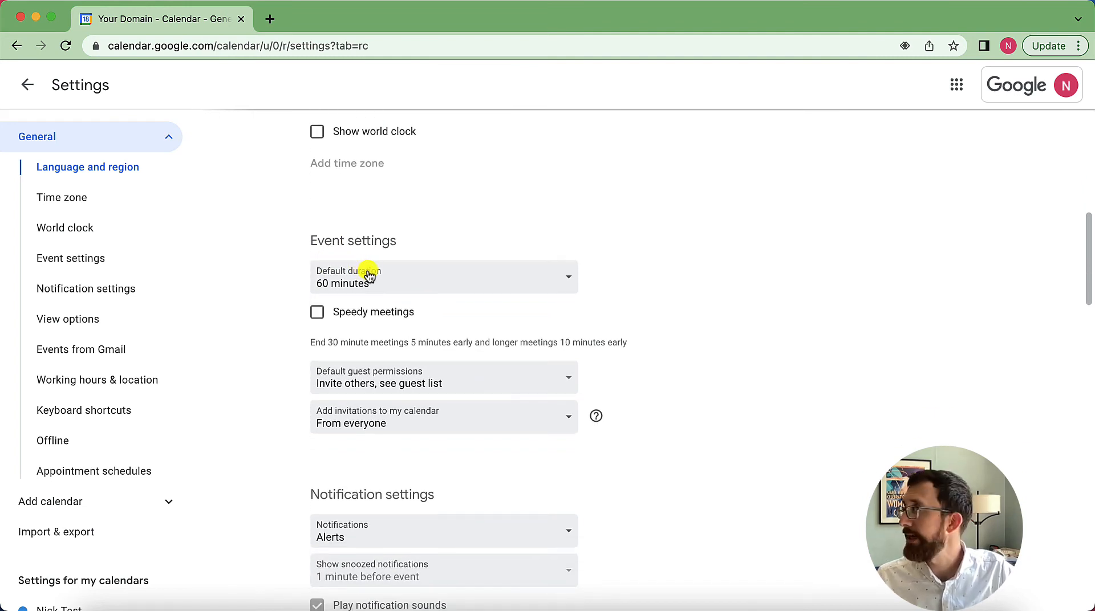
Compare the default event duration choices without and with Speedy meetings enabled, and turn Speedy meetings back off.
click(405, 282)
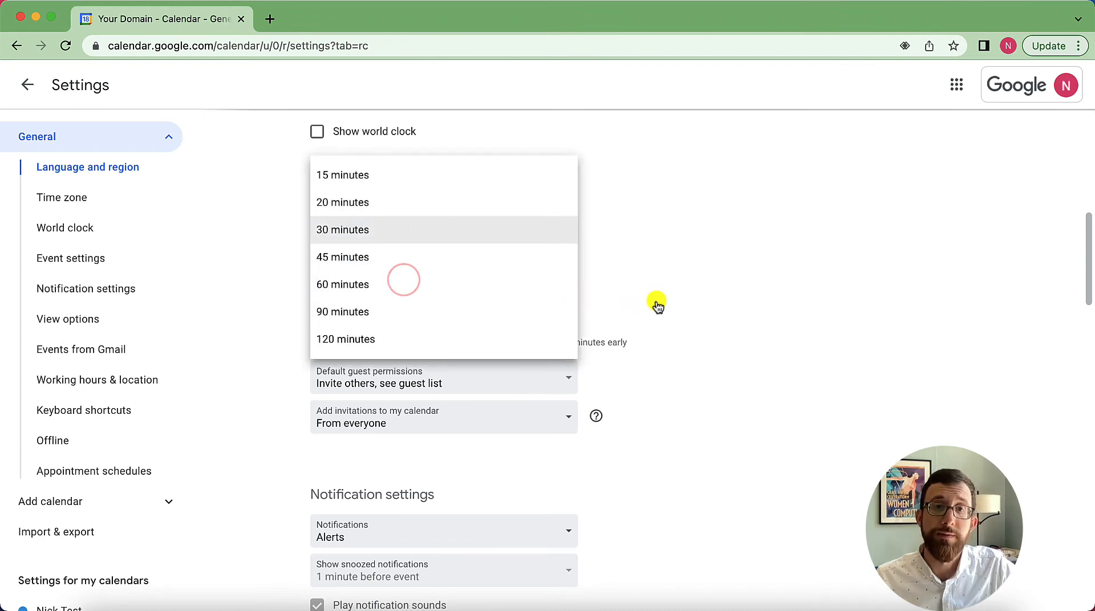
click(808, 313)
click(347, 315)
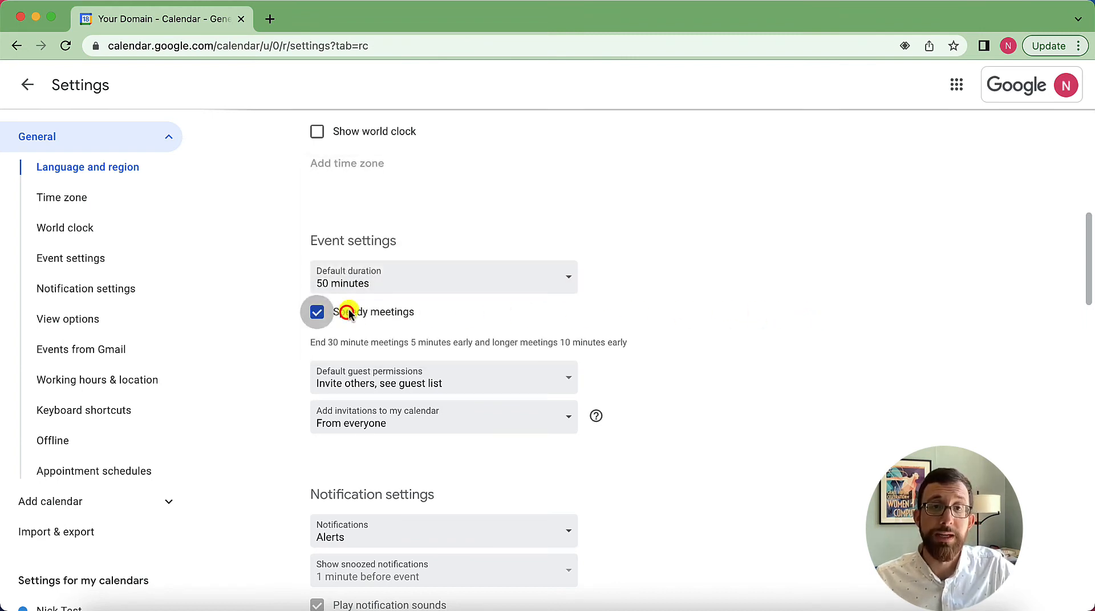
click(367, 285)
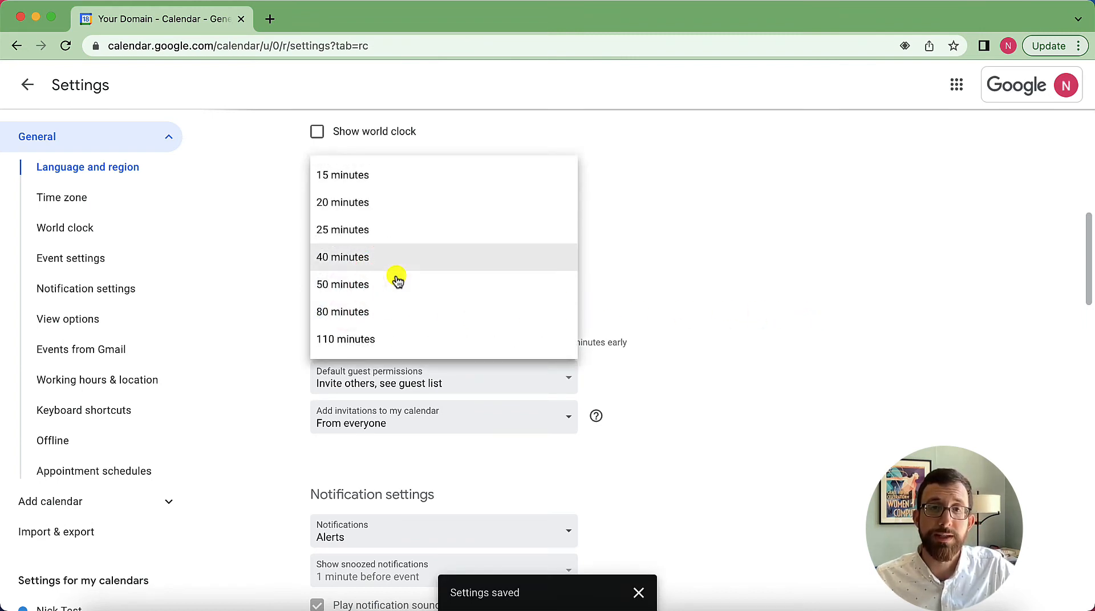
click(753, 294)
click(388, 313)
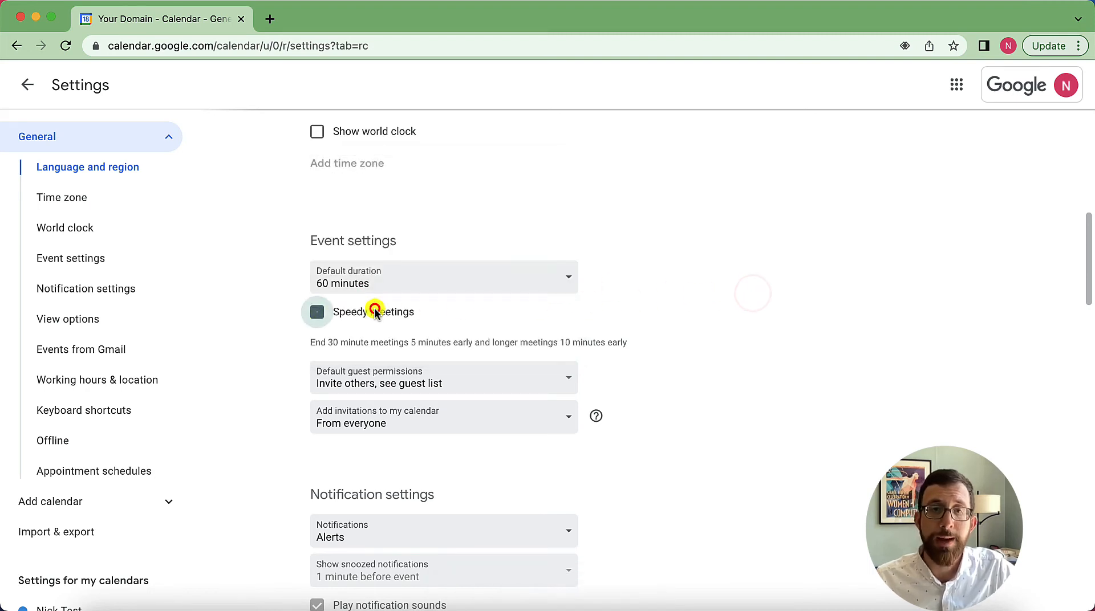
Examine the choices for default guest permissions and for adding invitations to the calendar, without changing either.
scroll(381, 314, down, 2)
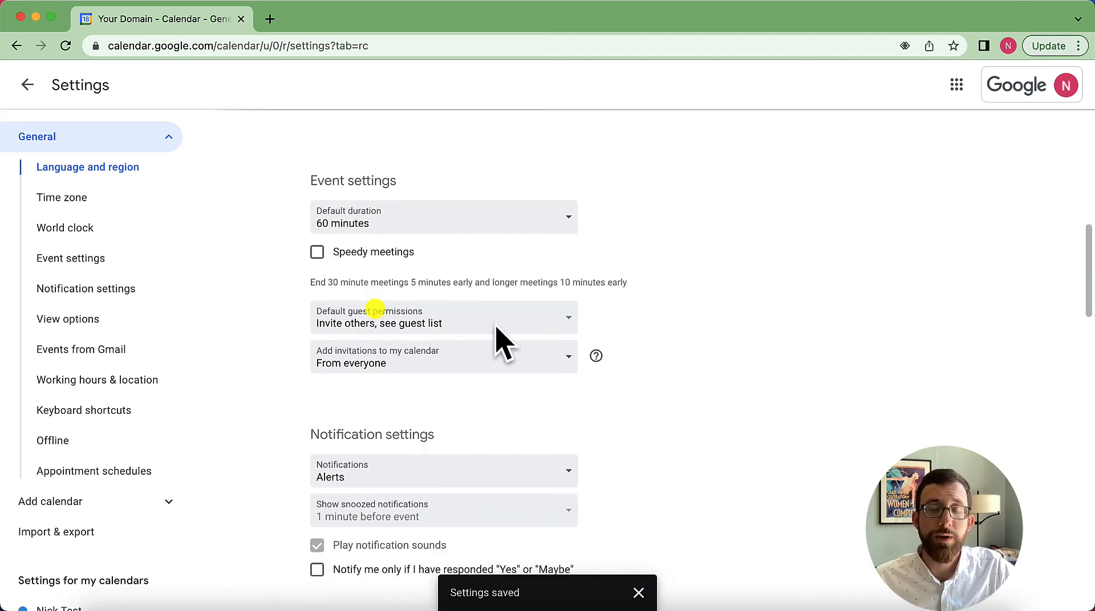
click(410, 324)
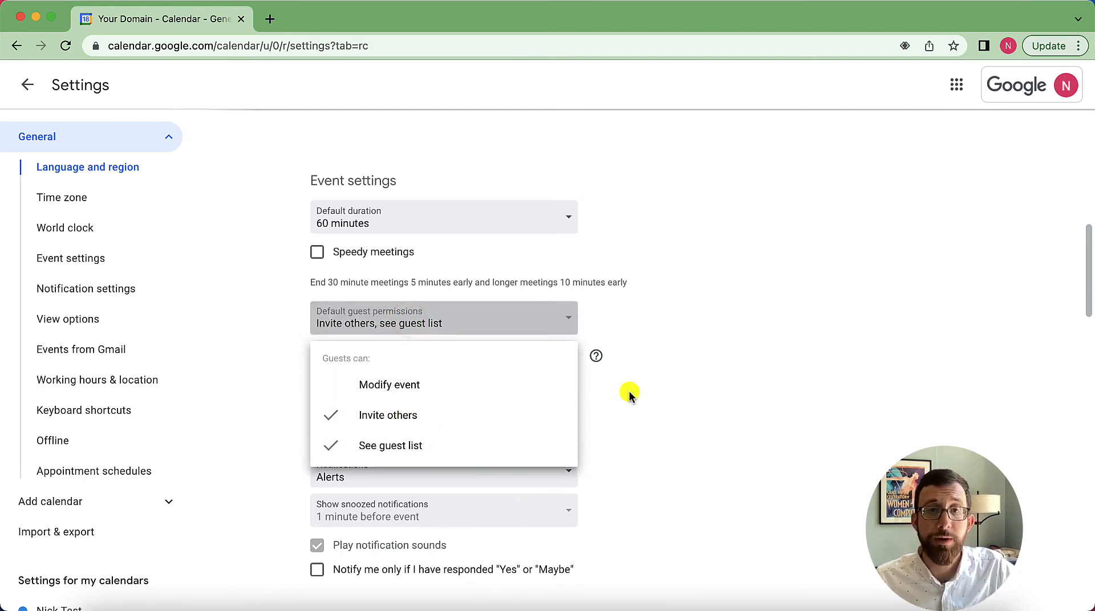
click(735, 385)
scroll(734, 385, down, 1)
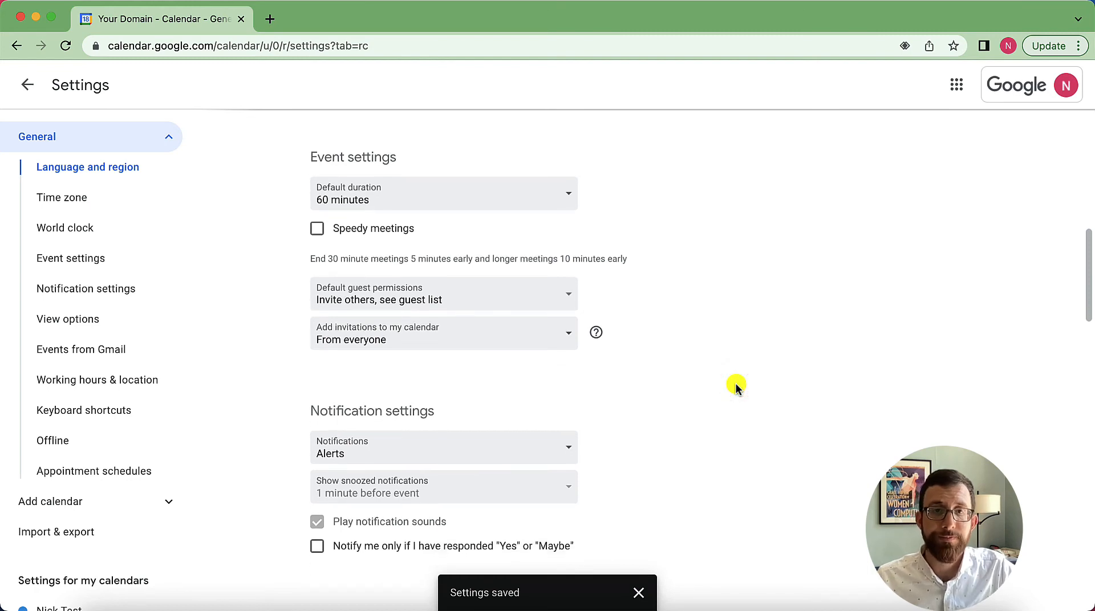
click(425, 337)
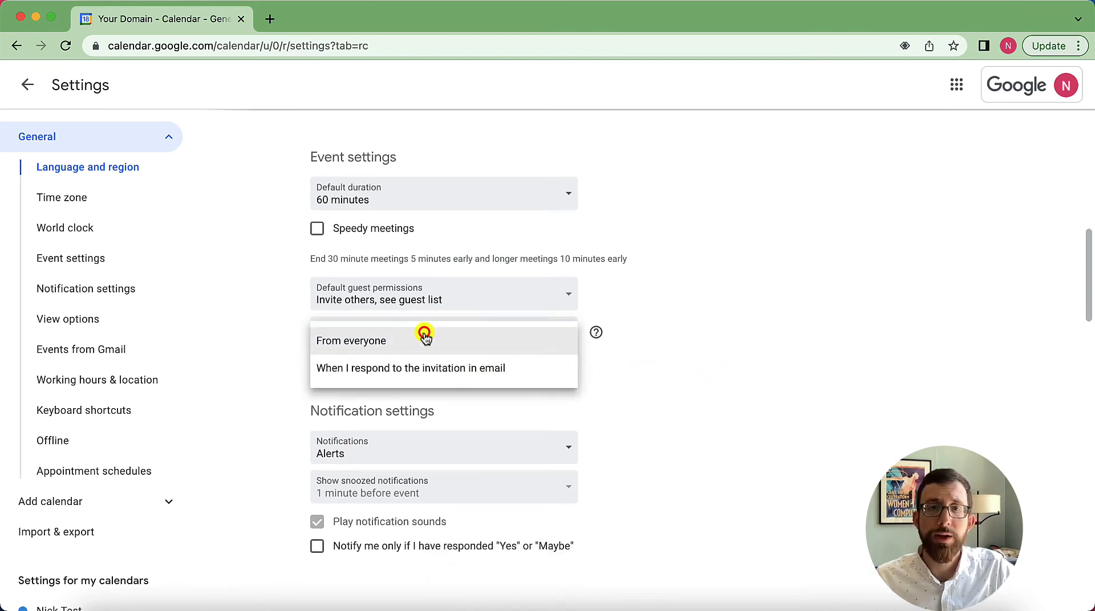
click(750, 395)
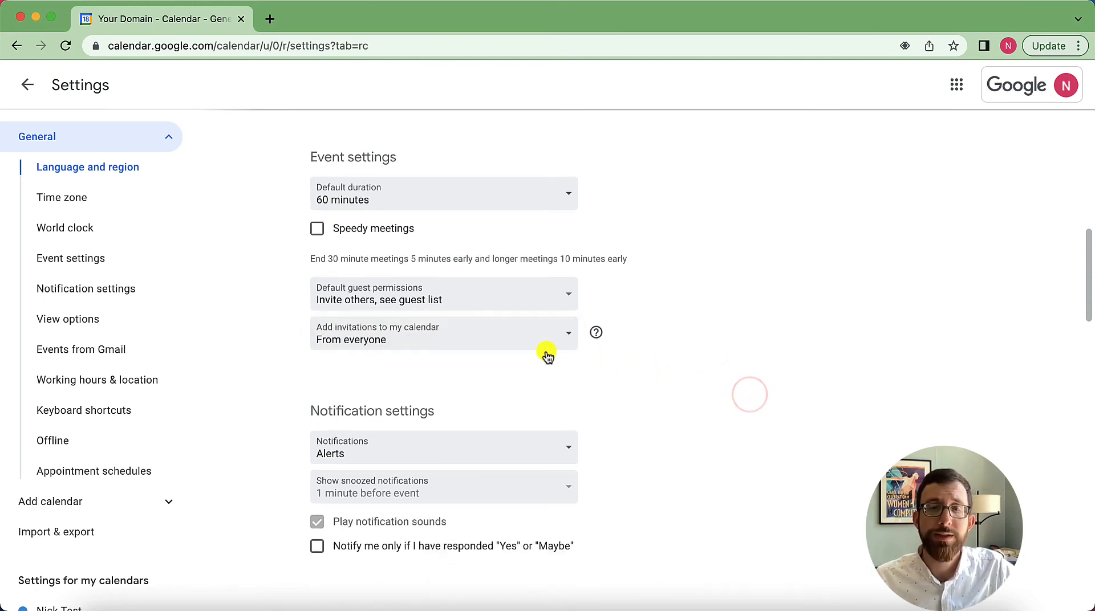
click(512, 344)
click(662, 403)
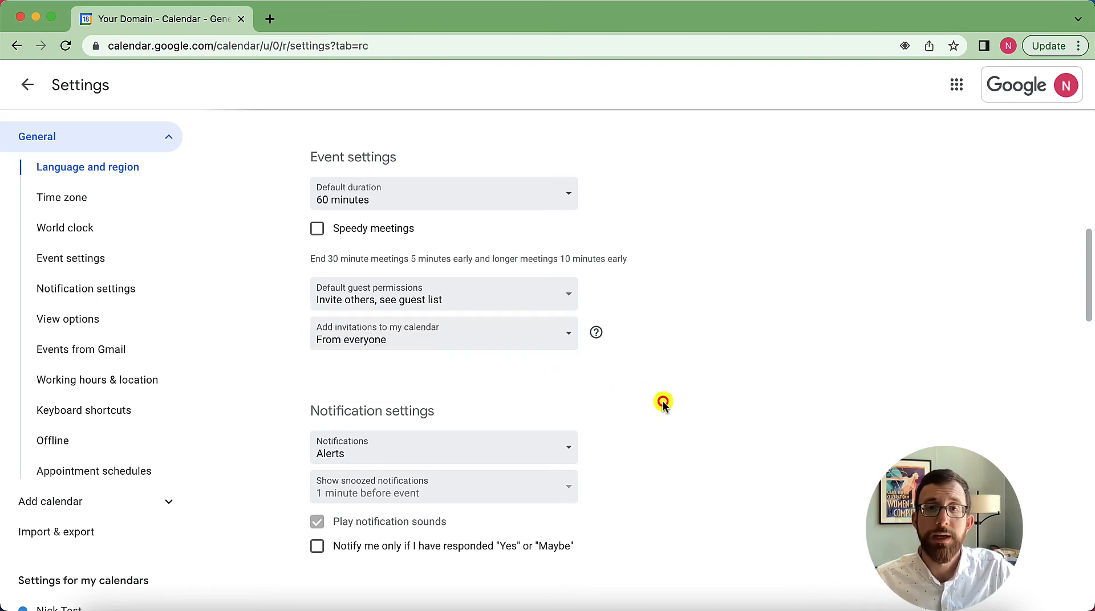
Examine the available notification types in the notification settings and keep the current choice.
scroll(663, 403, down, 3)
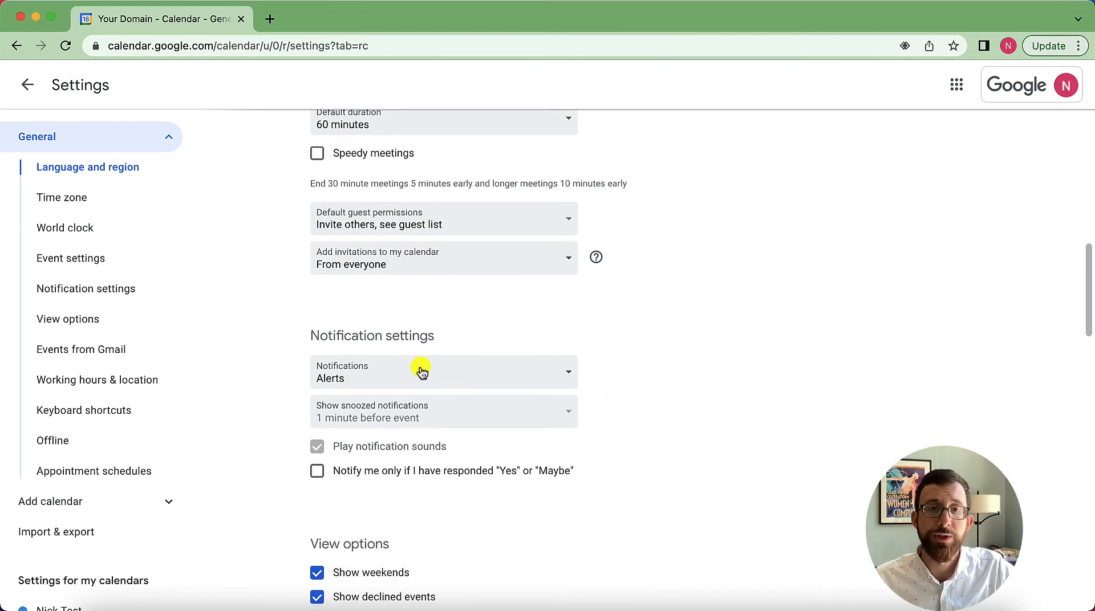
scroll(422, 372, down, 1)
click(392, 364)
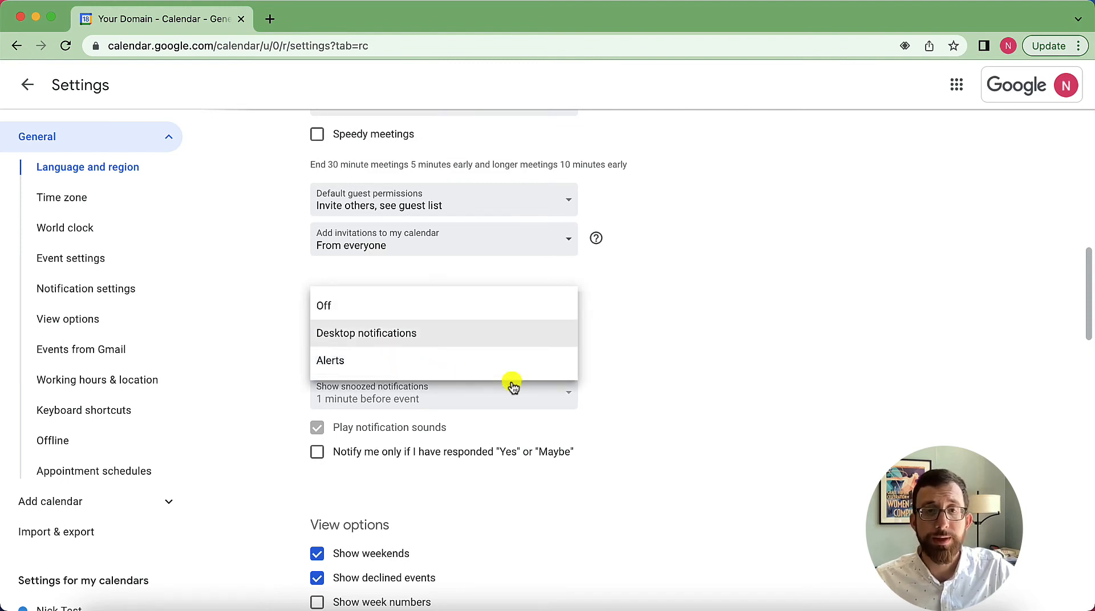
click(641, 405)
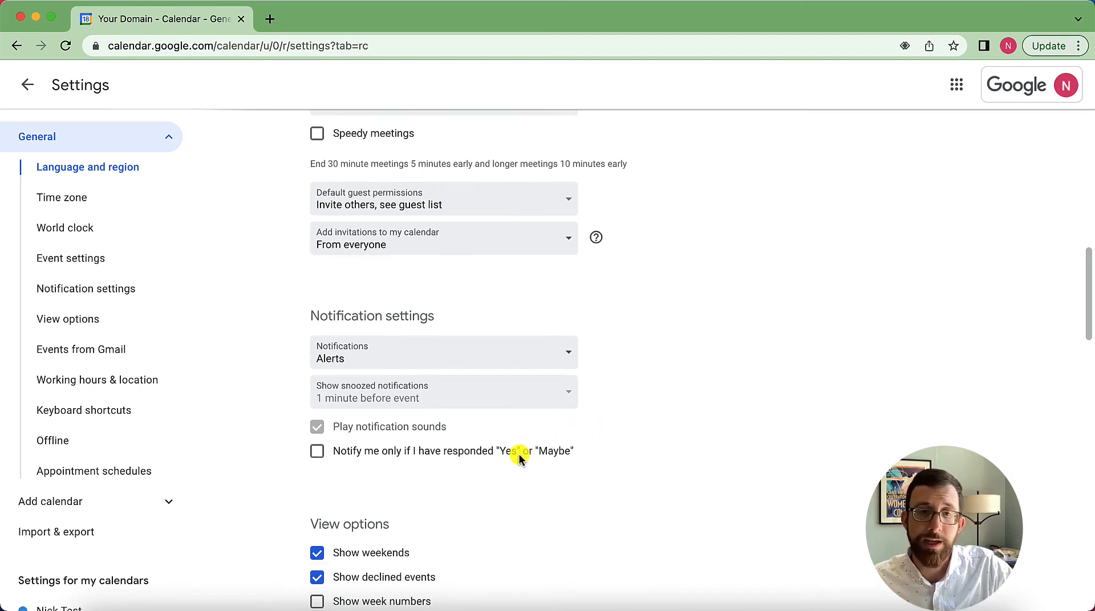
Examine the view options, the Events from Gmail settings, and the working hours and location settings.
scroll(519, 459, down, 2)
scroll(519, 459, down, 10)
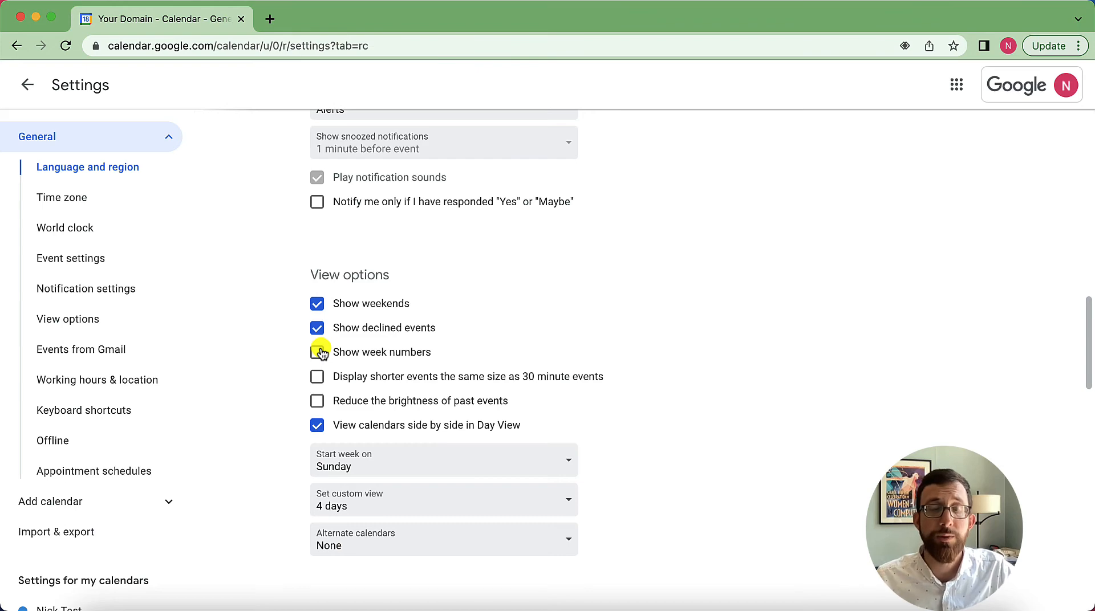
scroll(321, 349, down, 2)
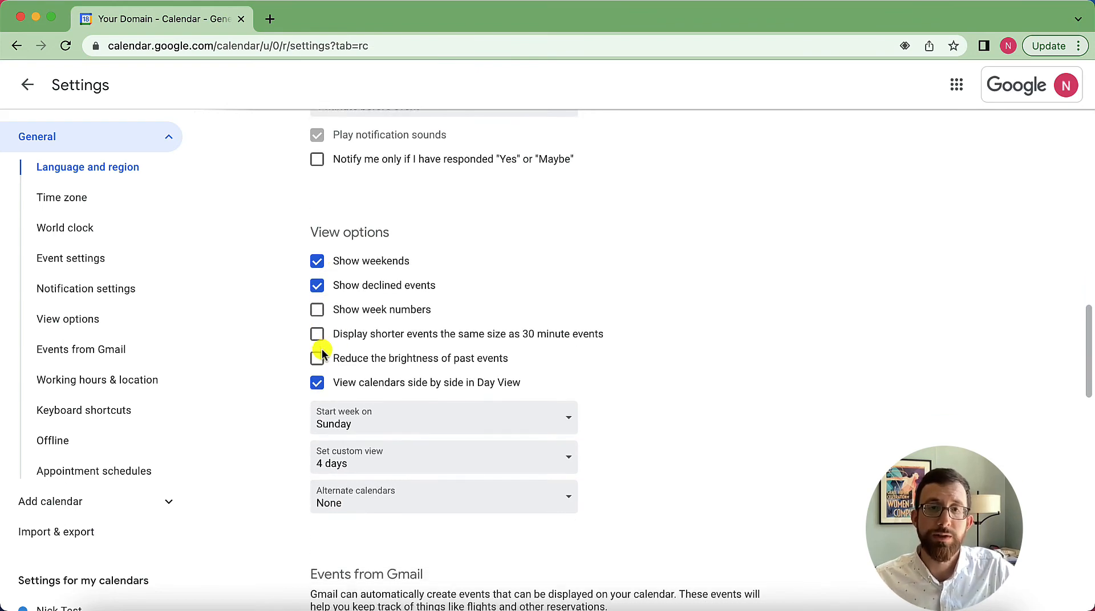
scroll(343, 382, down, 6)
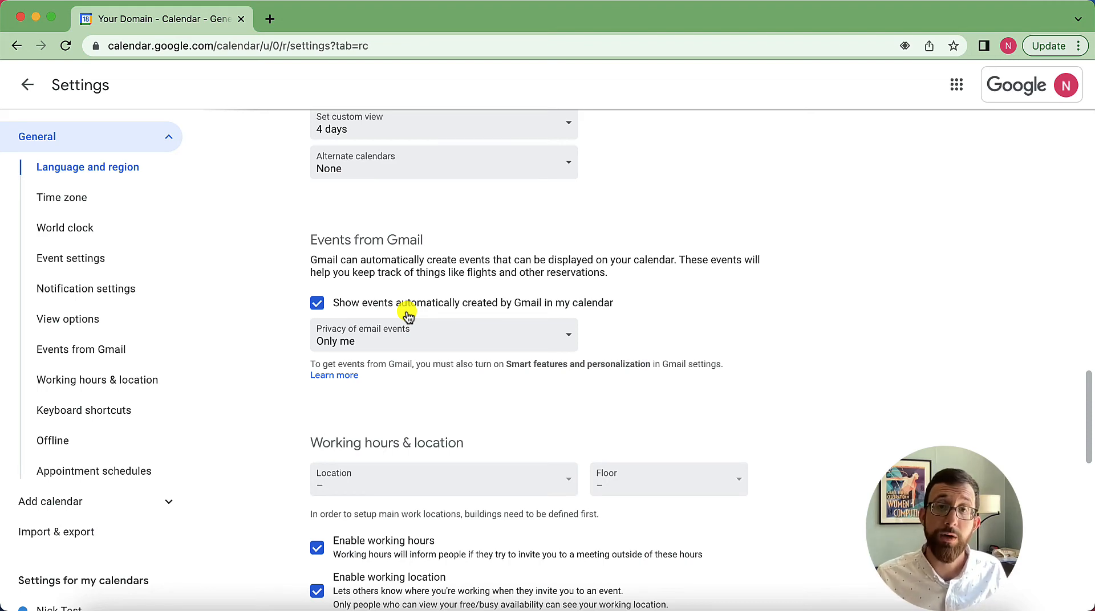
scroll(406, 310, down, 5)
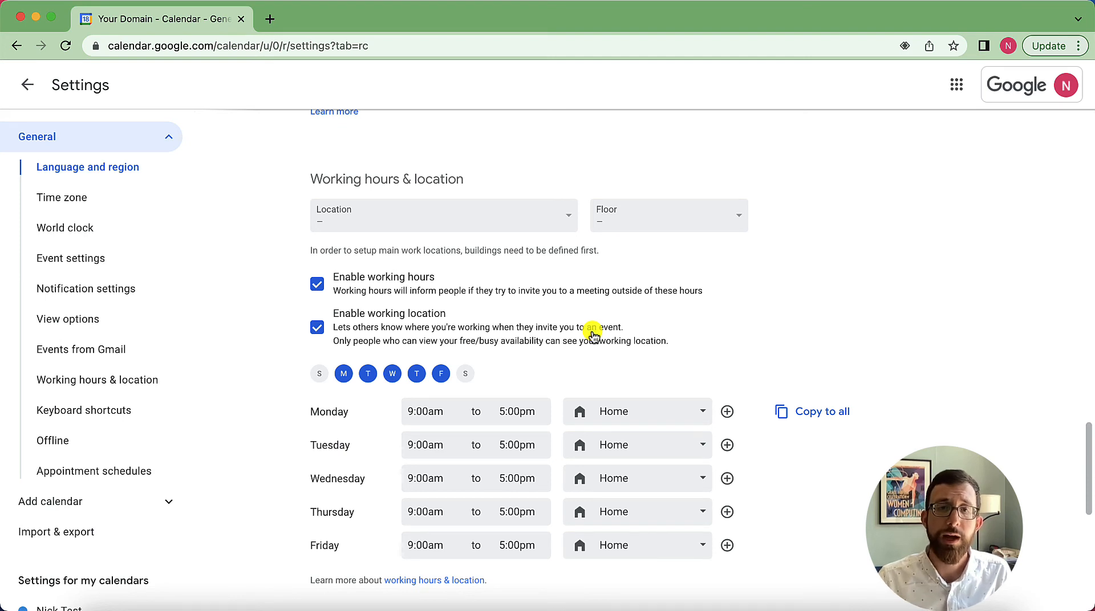
Remove Wednesday from the working days and set the working location for Thursday and Friday to Office.
click(393, 376)
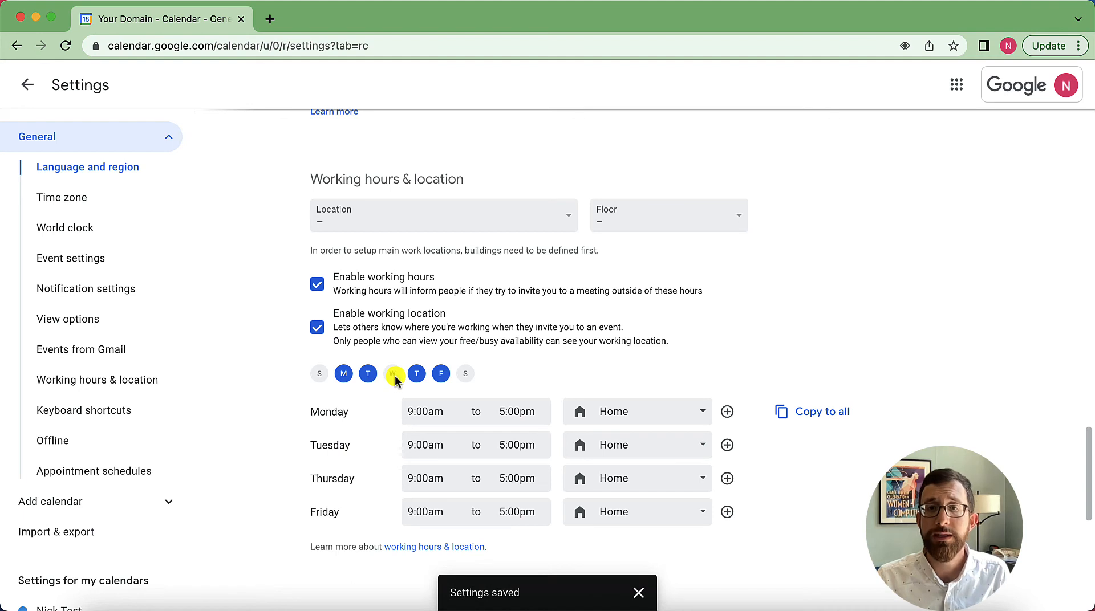
click(667, 485)
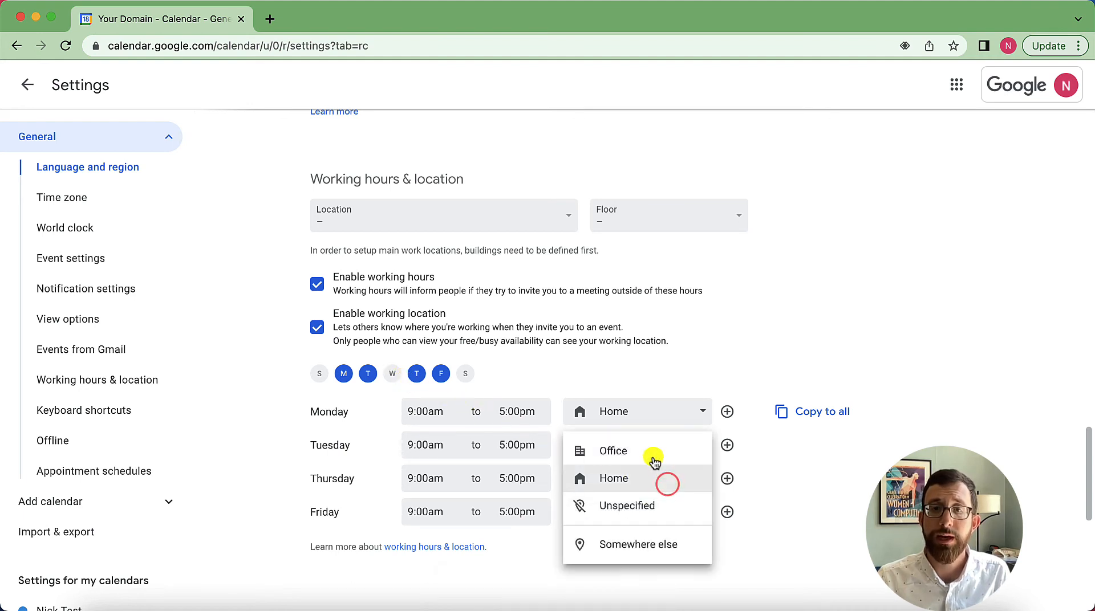
click(650, 450)
click(667, 521)
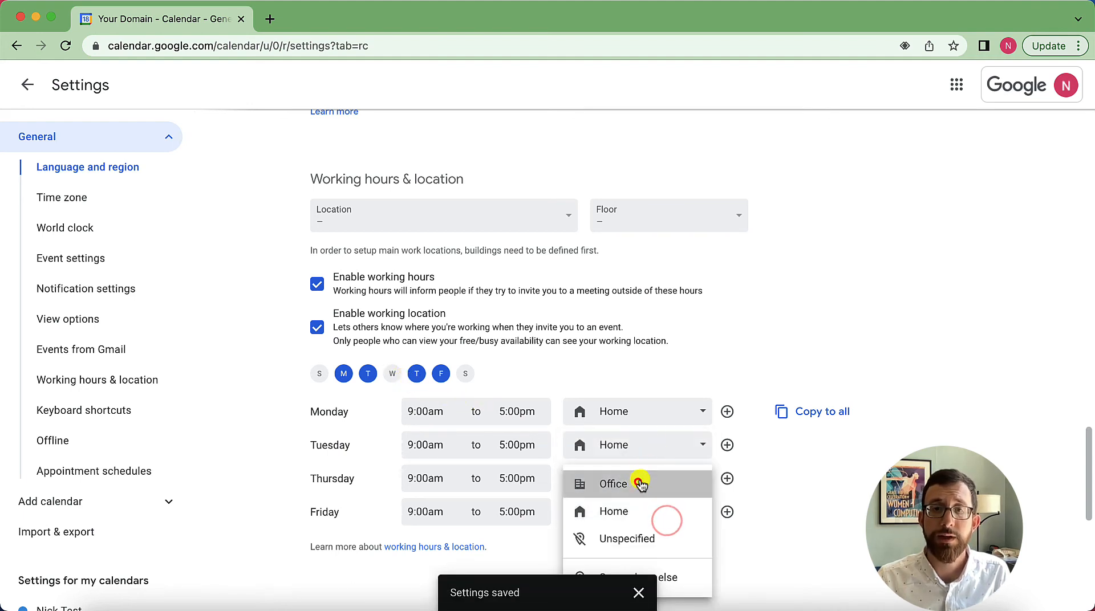
click(641, 484)
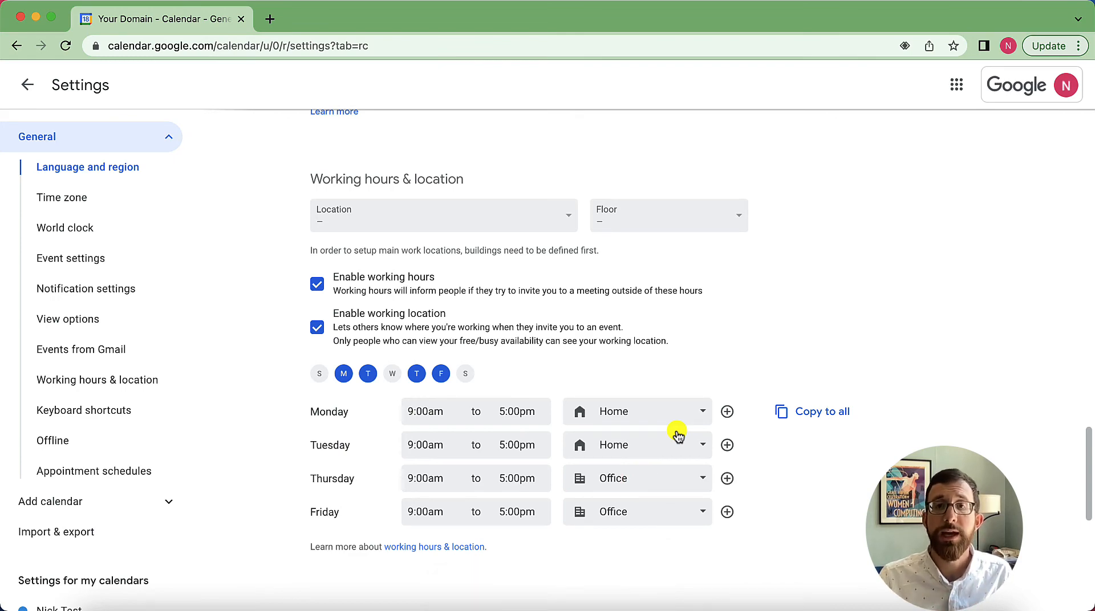
Examine the Keyboard shortcuts, Offline and Appointment schedules settings.
scroll(767, 472, down, 5)
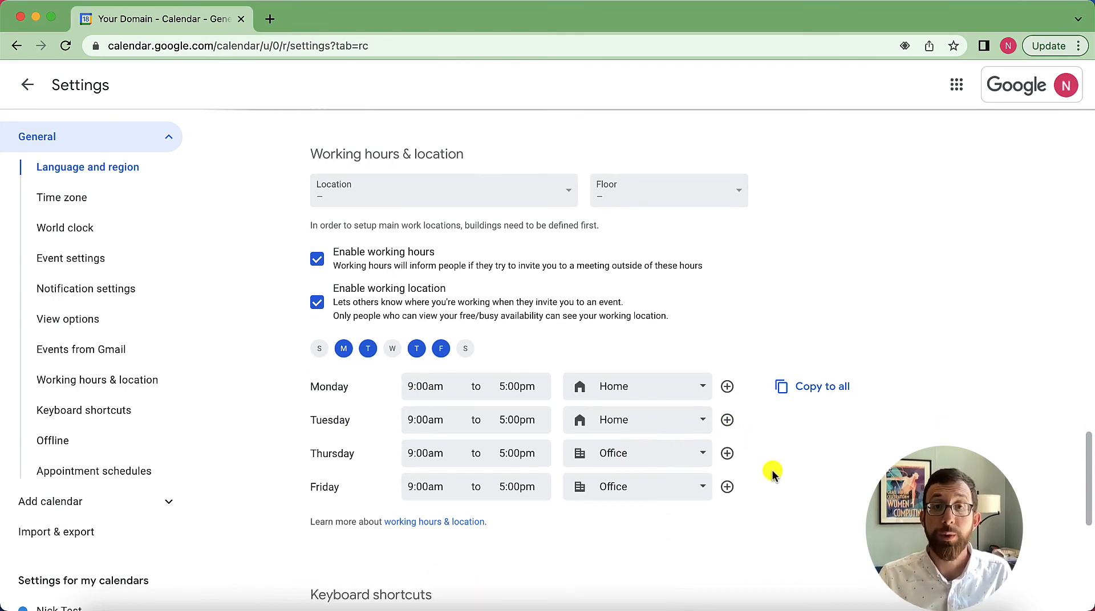
scroll(771, 473, down, 9)
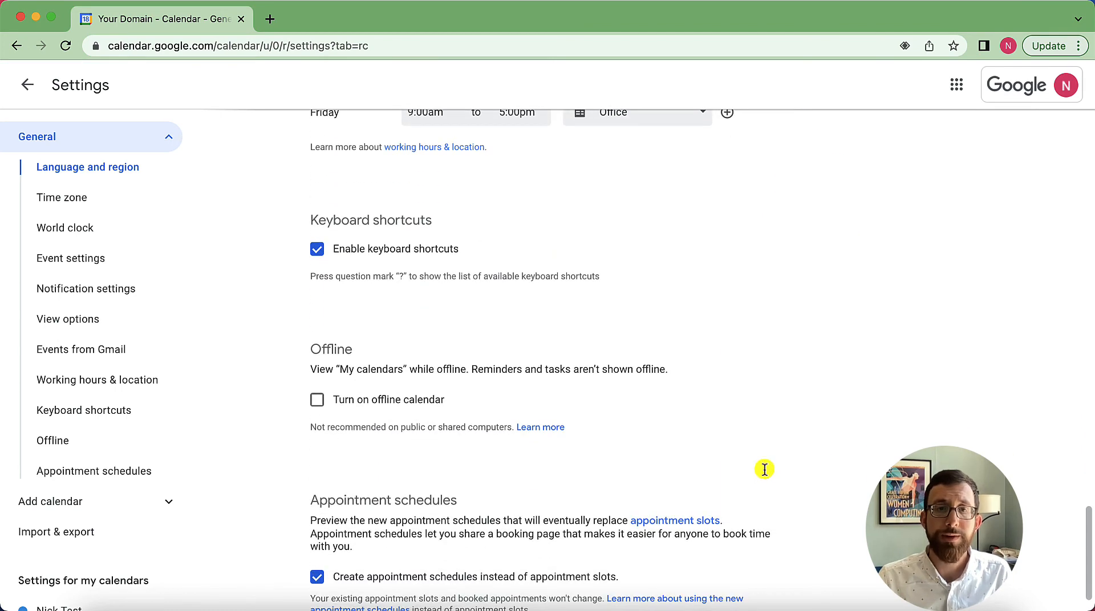
scroll(360, 393, down, 1)
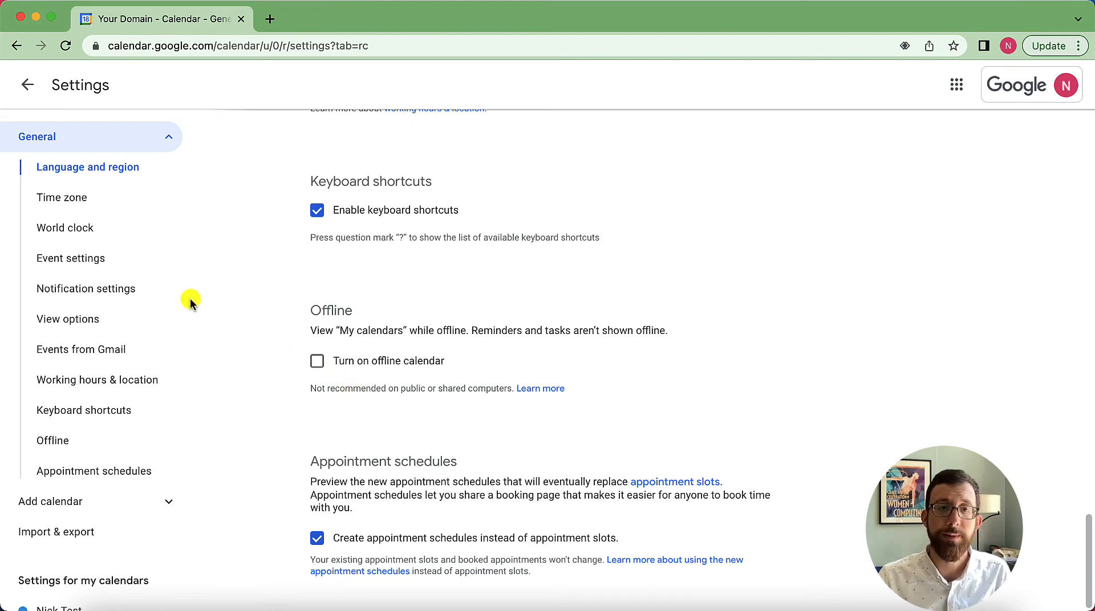
Open the settings of the account owner's own calendar and select its name for review.
scroll(111, 260, down, 6)
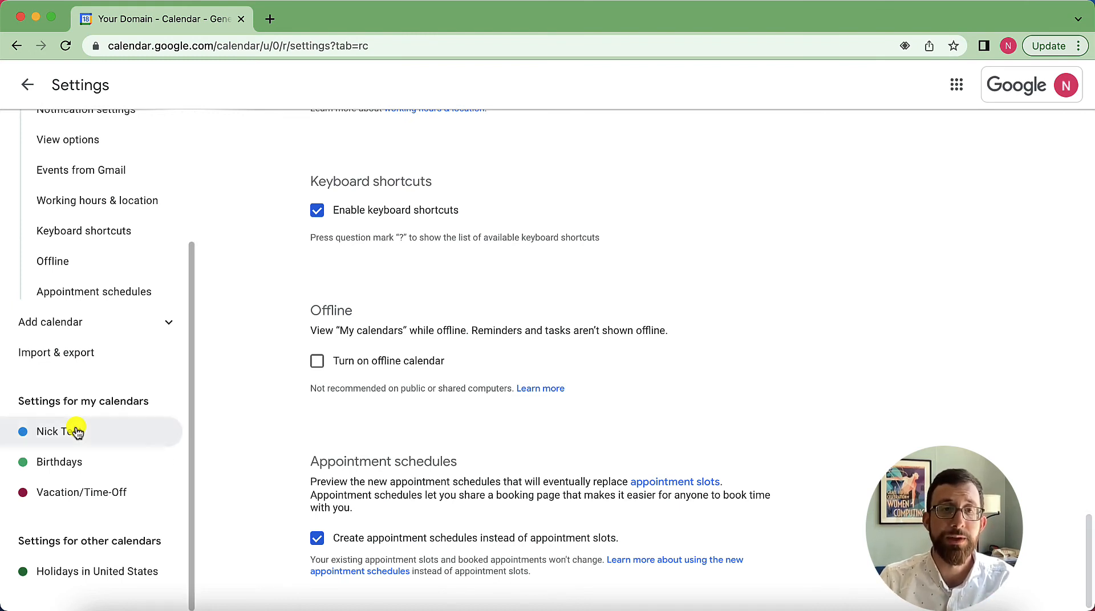
drag(19, 402, 152, 405)
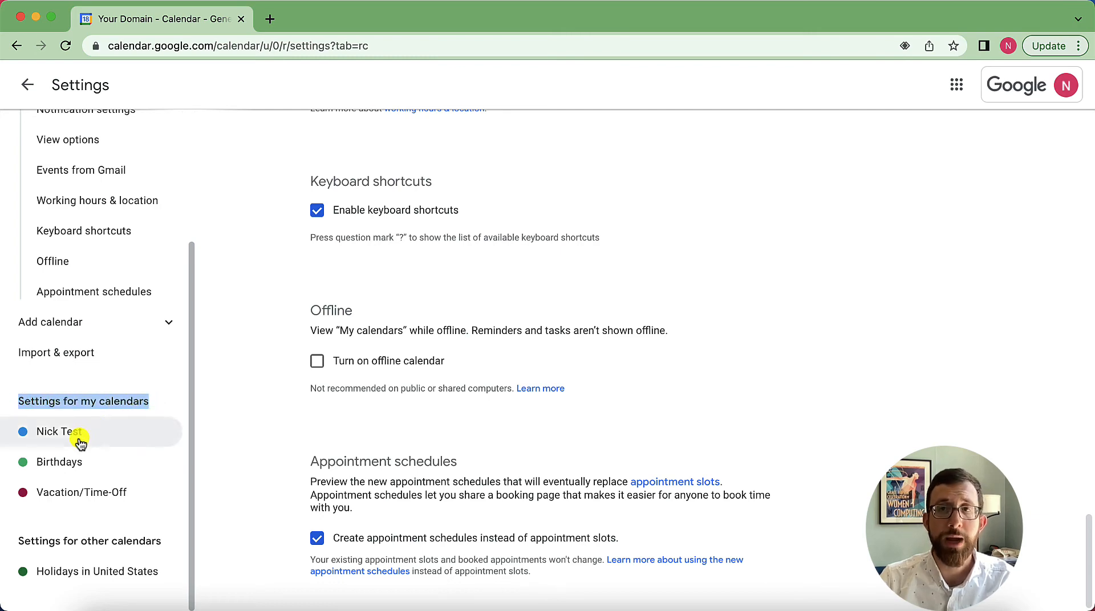
click(122, 440)
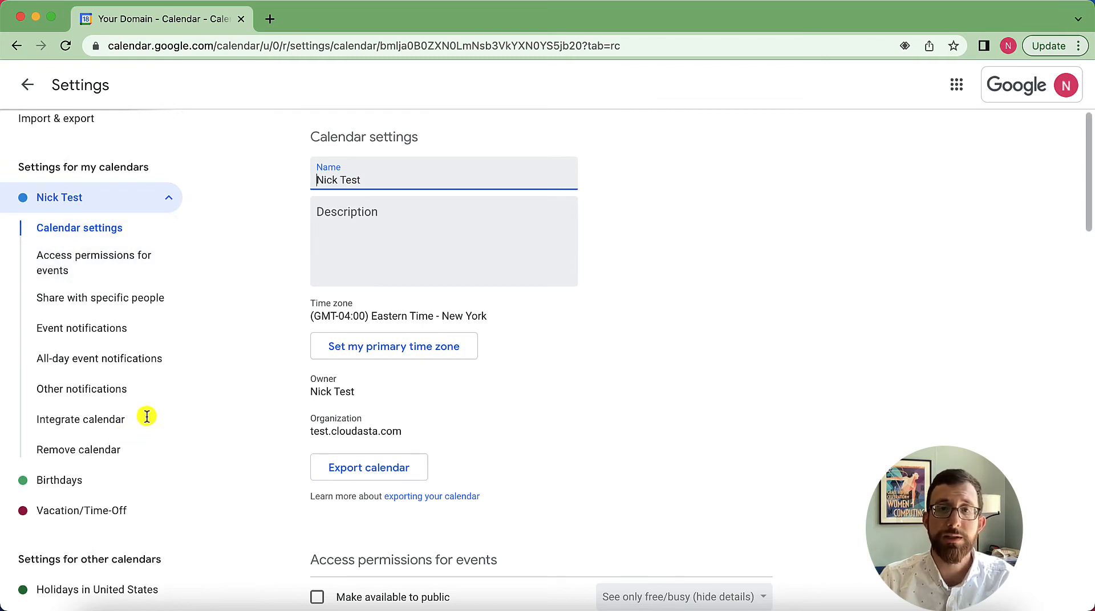
triple_click(425, 181)
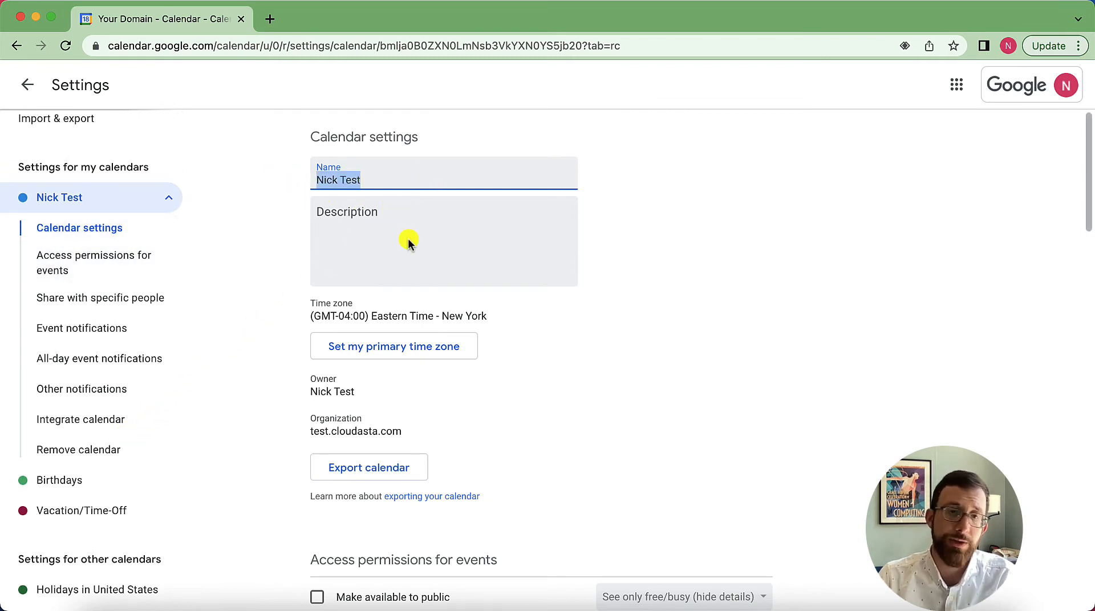
Examine the access permission choices for Your Domain and keep See only free/busy (hide details).
scroll(417, 244, down, 5)
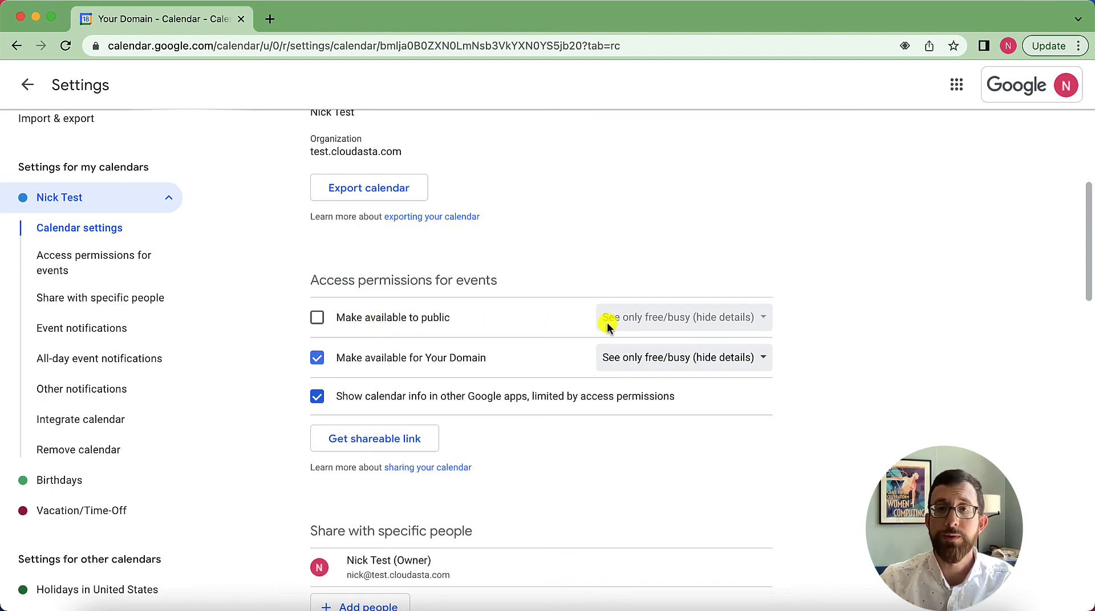
scroll(608, 325, up, 1)
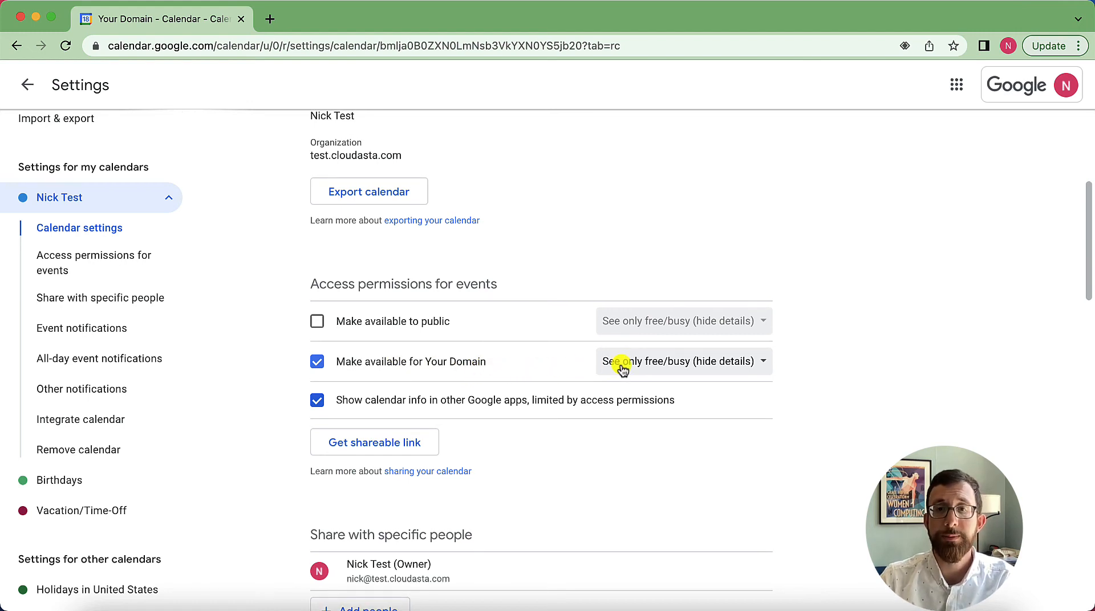
click(664, 365)
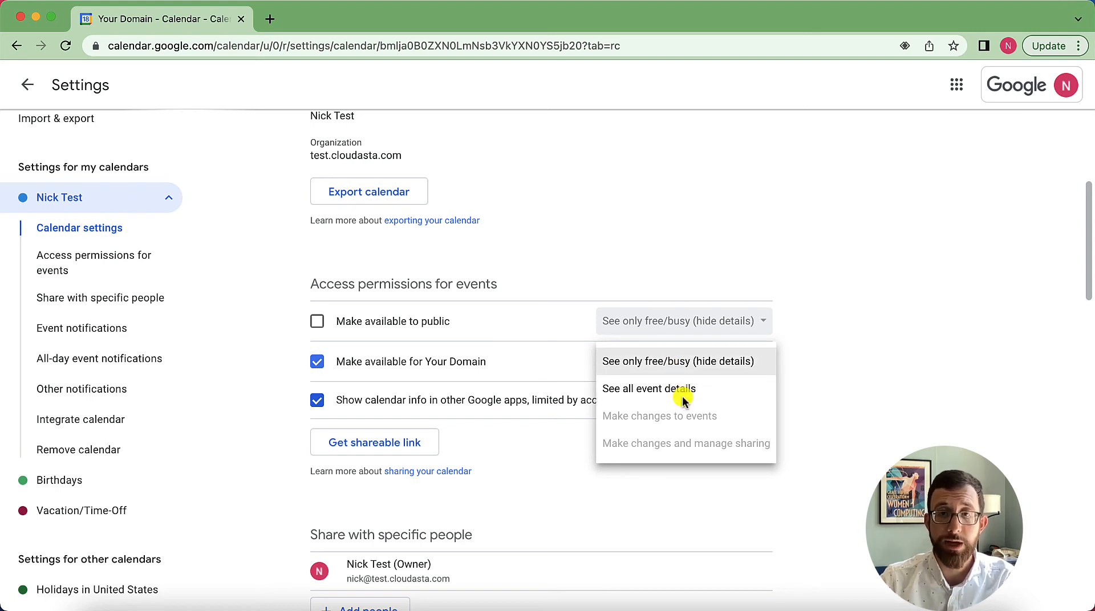
click(756, 362)
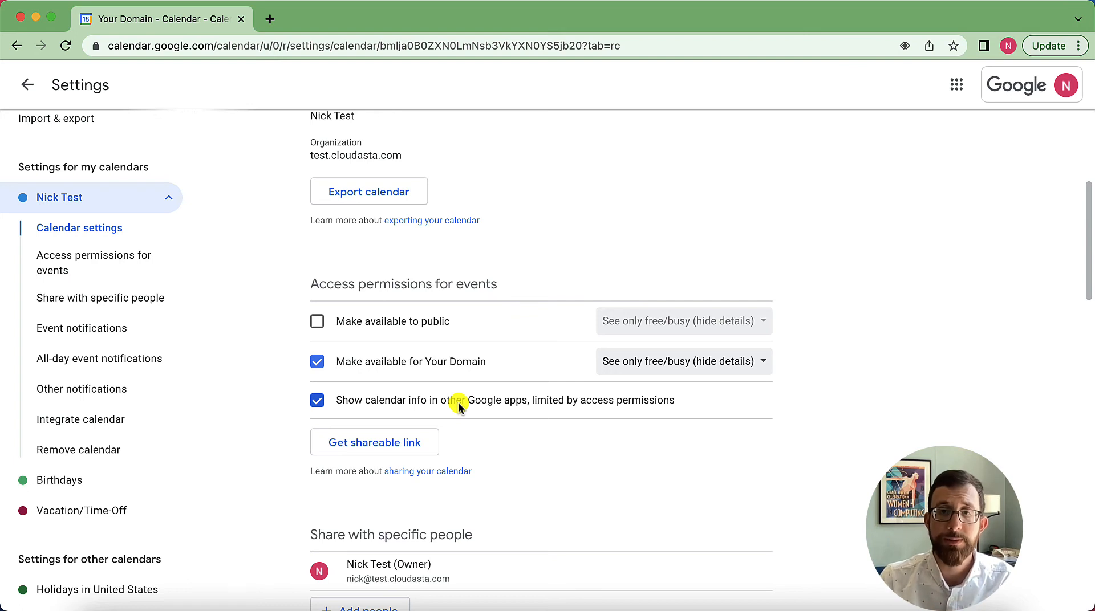
Share the calendar with a specific colleague by entering their name and granting the See all event details permission.
scroll(458, 407, down, 5)
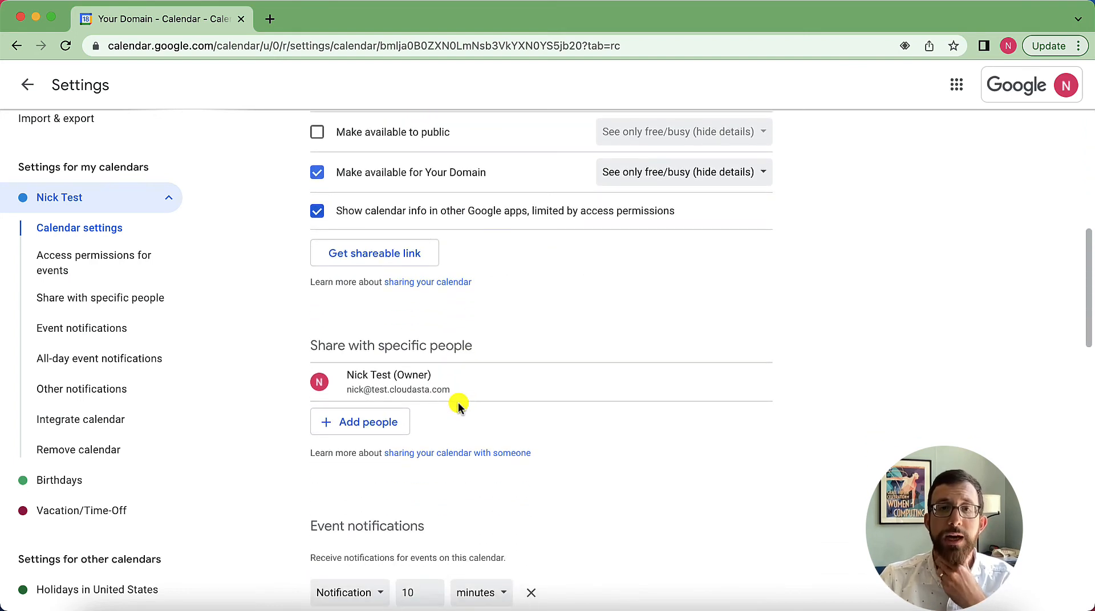
scroll(433, 404, down, 1)
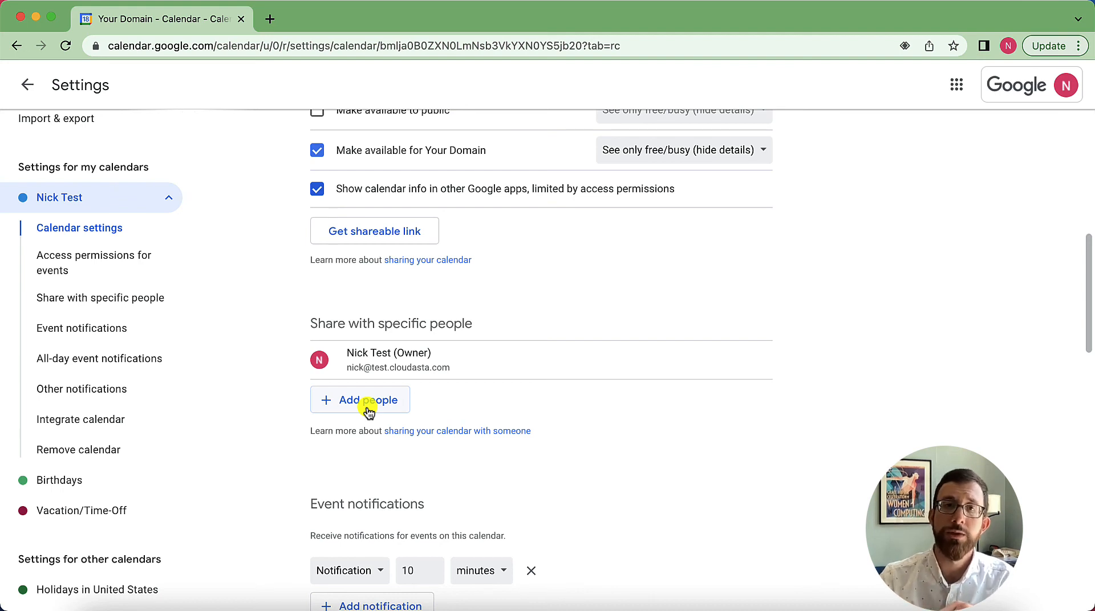
scroll(371, 403, up, 2)
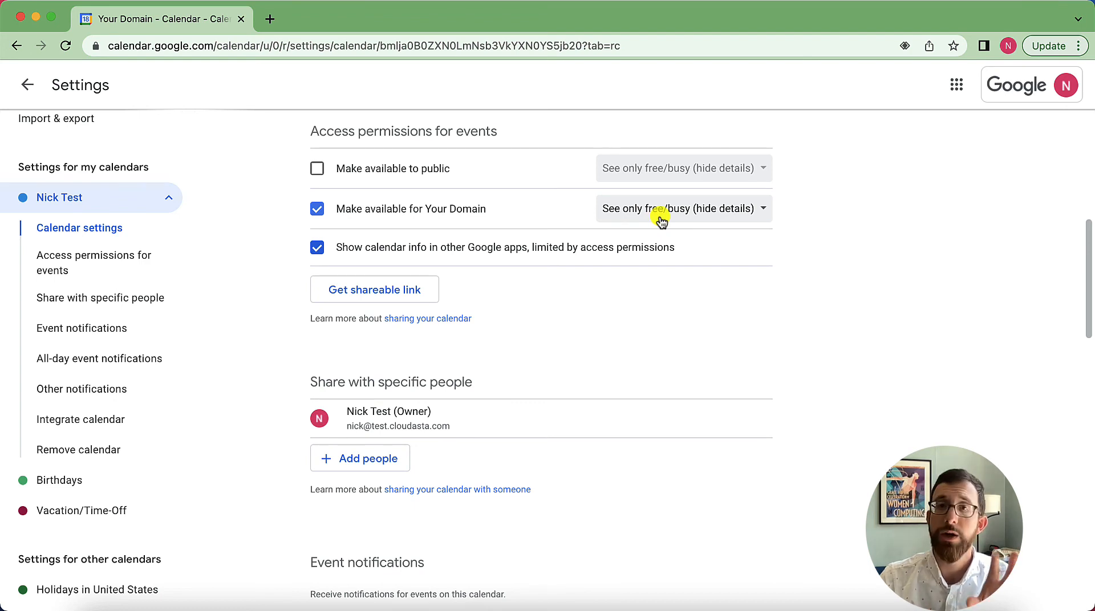
scroll(658, 217, down, 1)
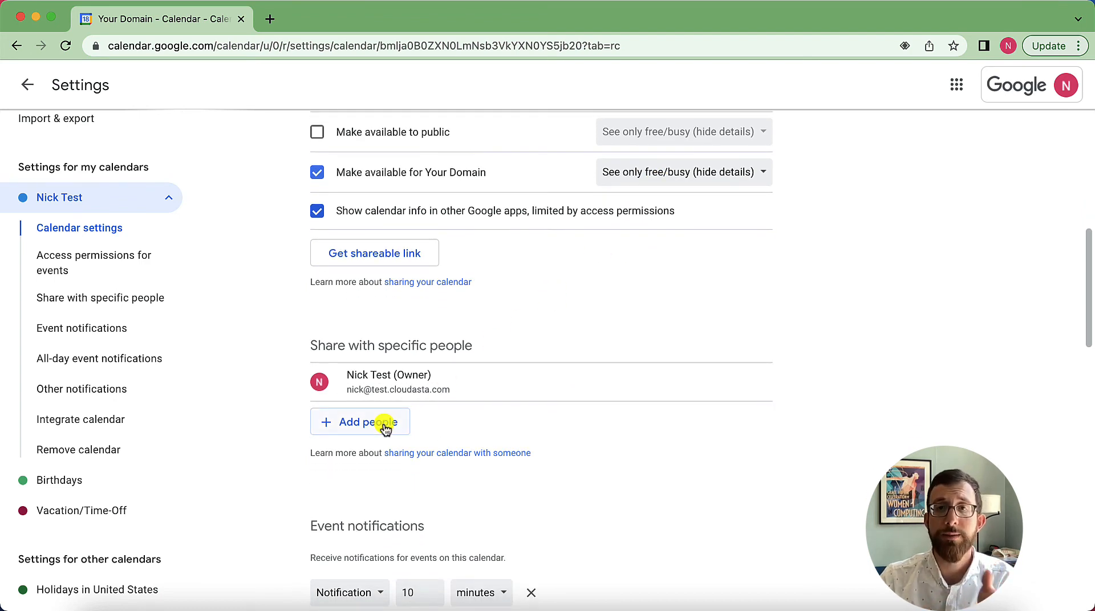
click(386, 429)
click(470, 331)
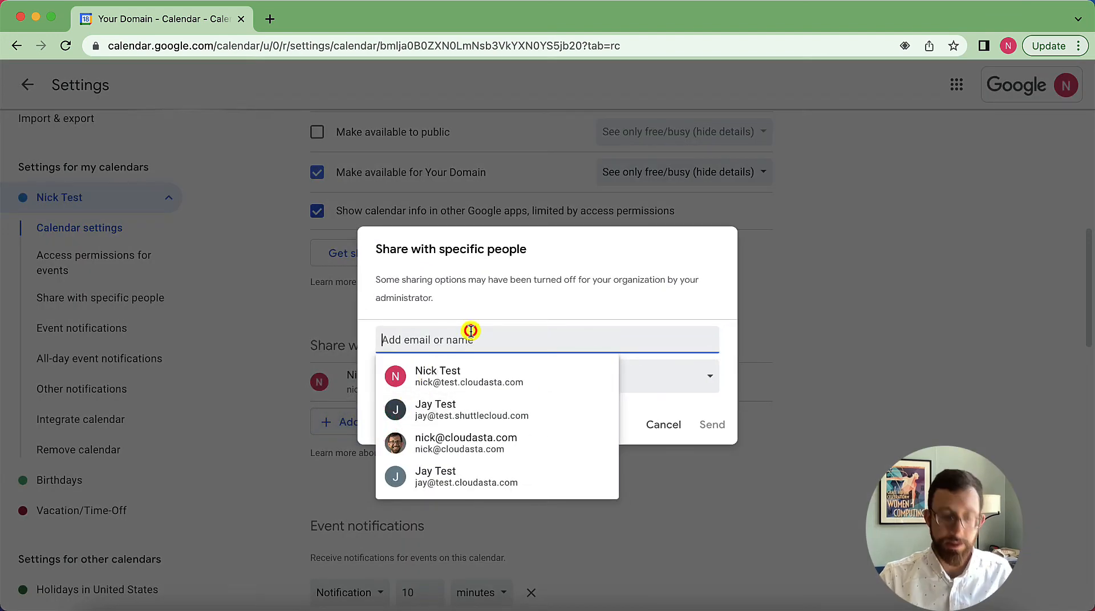
text(bob)
key(Return)
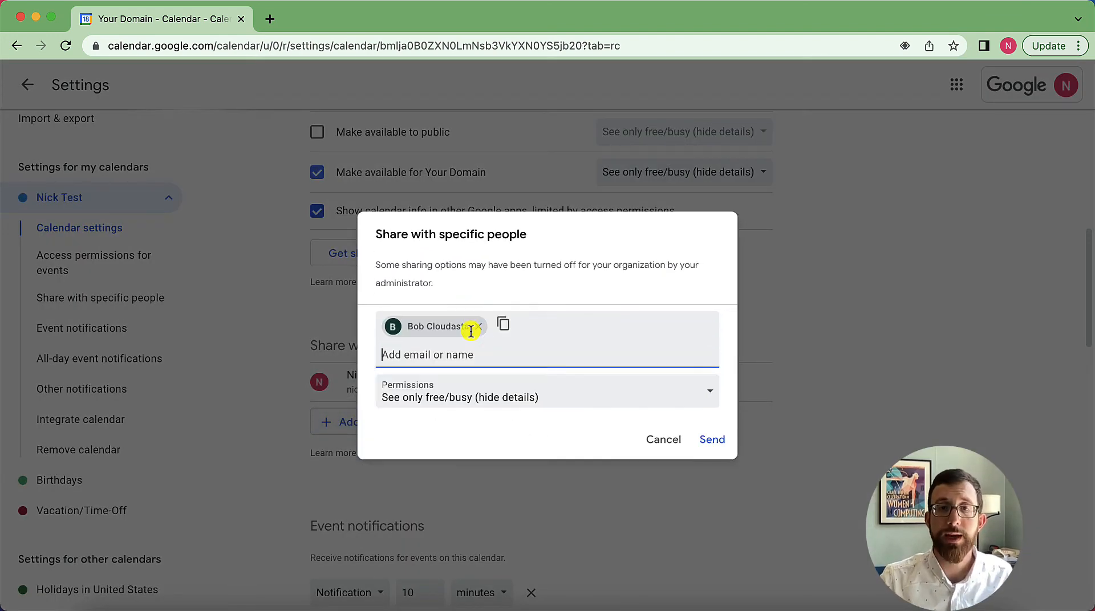
click(461, 395)
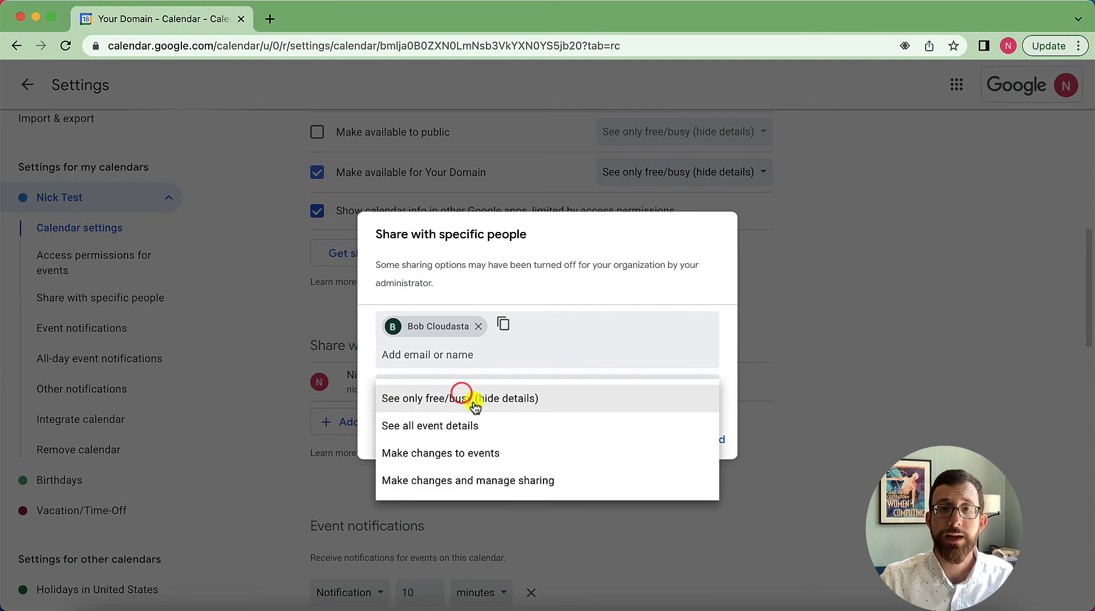
click(506, 428)
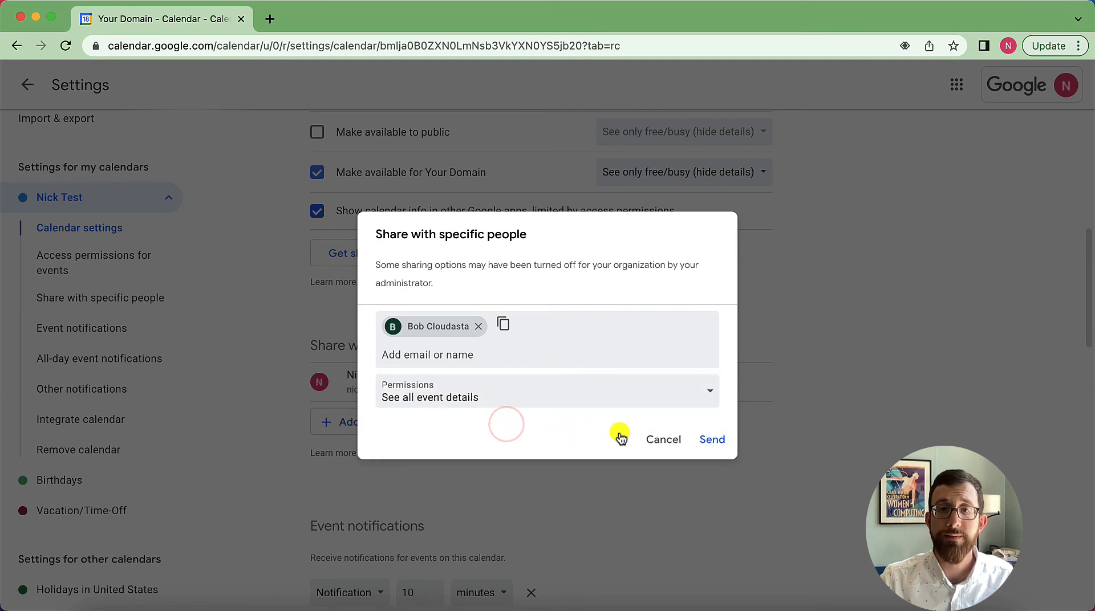
click(712, 442)
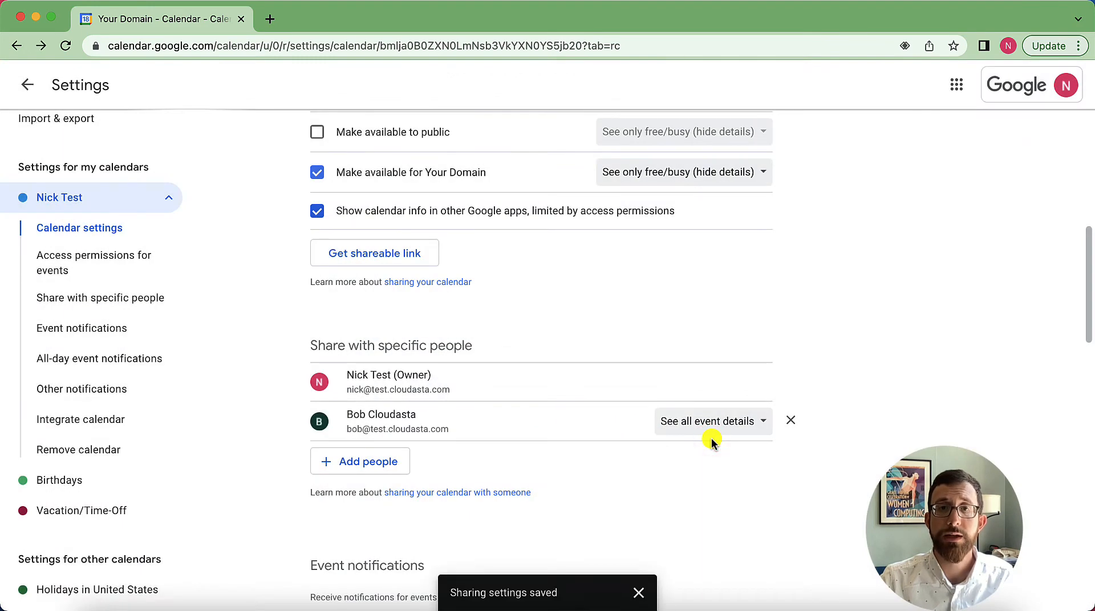
Add a second event notification to the calendar and set it to 5 minutes.
scroll(711, 442, up, 1)
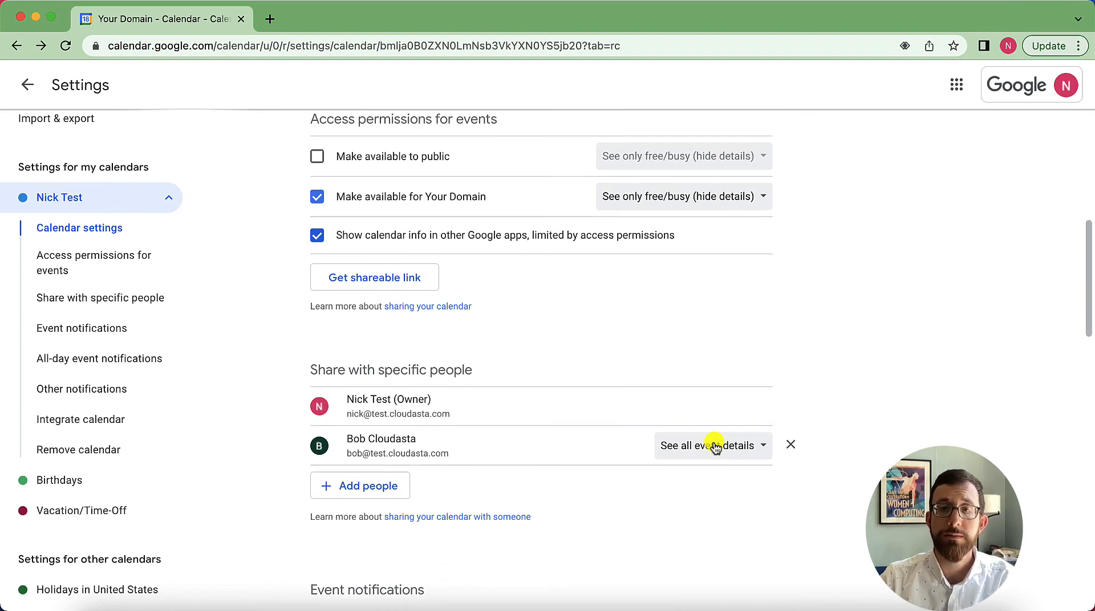
scroll(714, 443, down, 6)
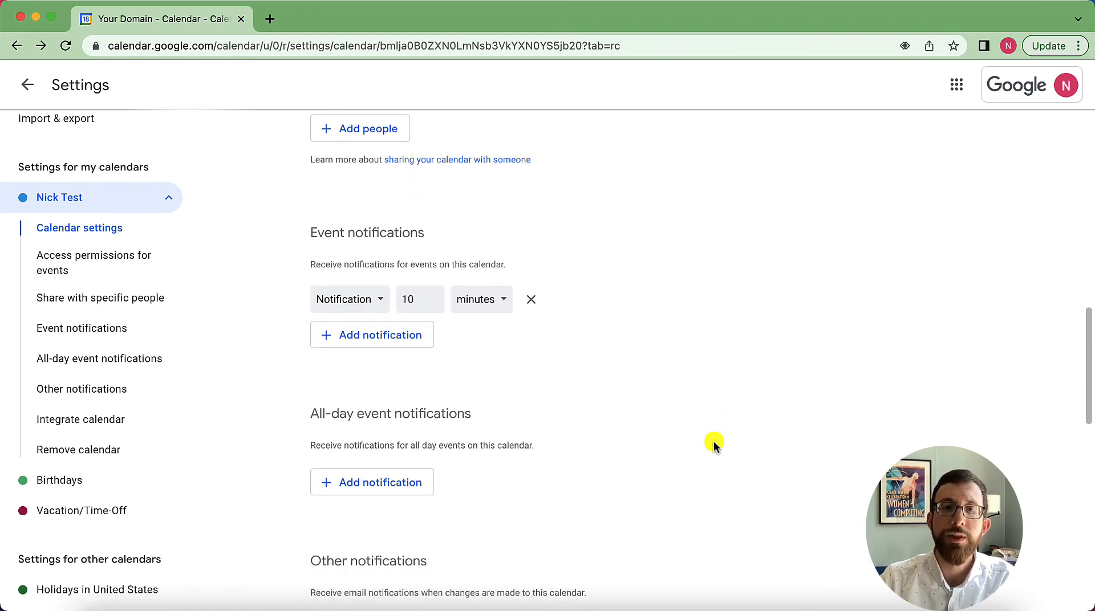
scroll(714, 444, down, 2)
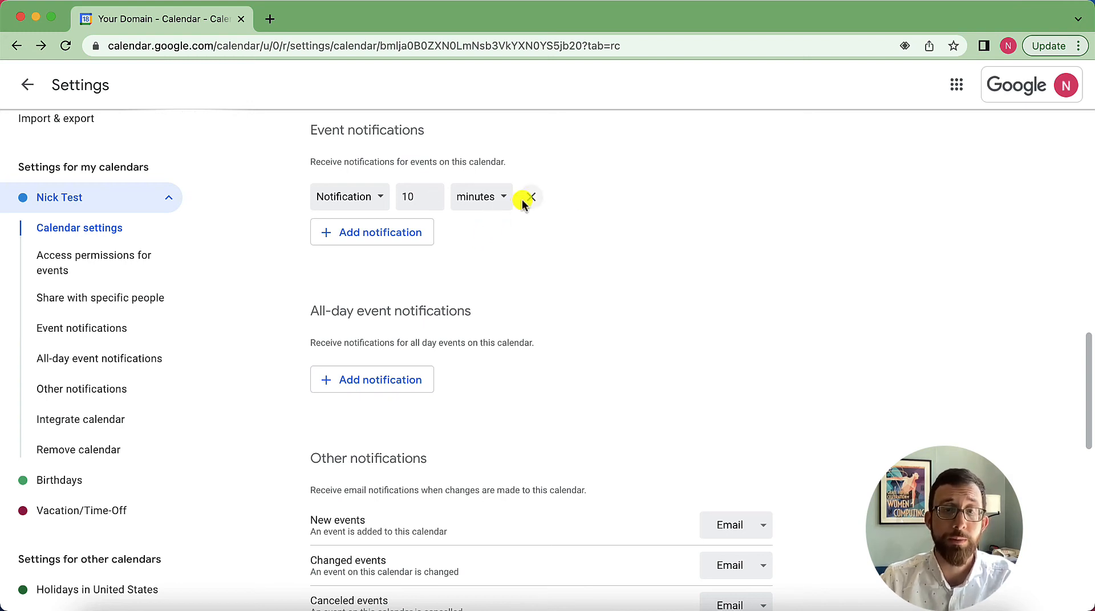
click(393, 234)
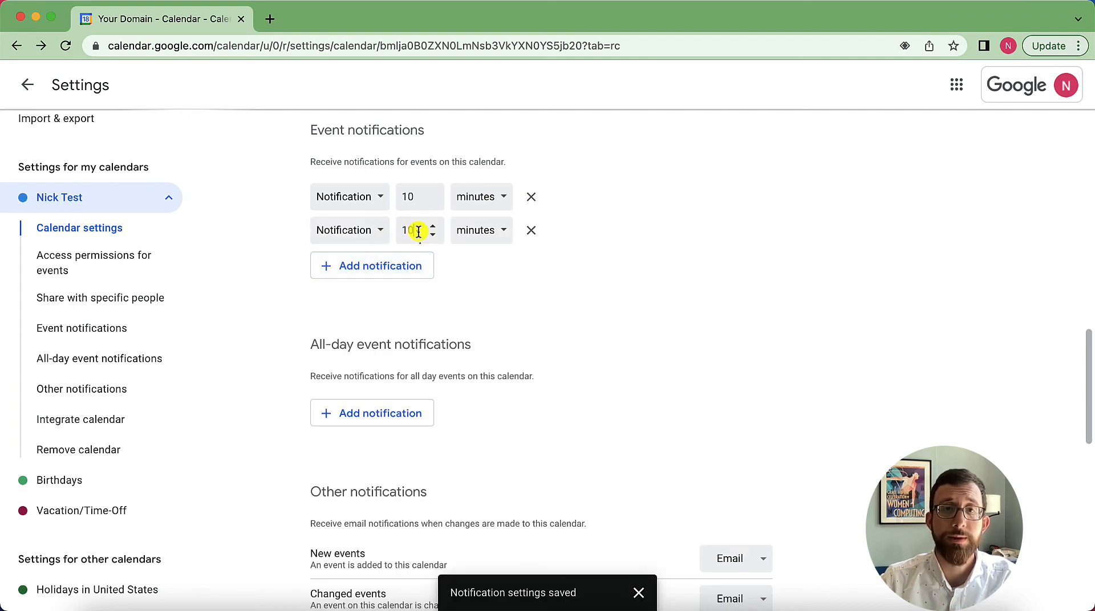
double_click(415, 230)
text(5)
click(466, 260)
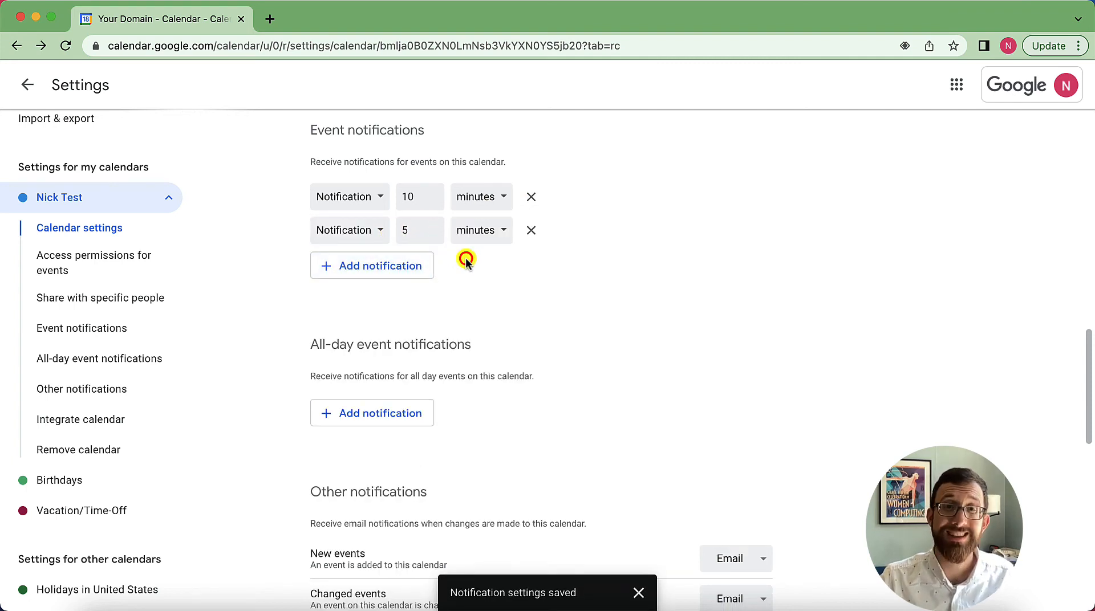
Switch the 5-minute event notification to Email and remove it from the calendar.
click(473, 232)
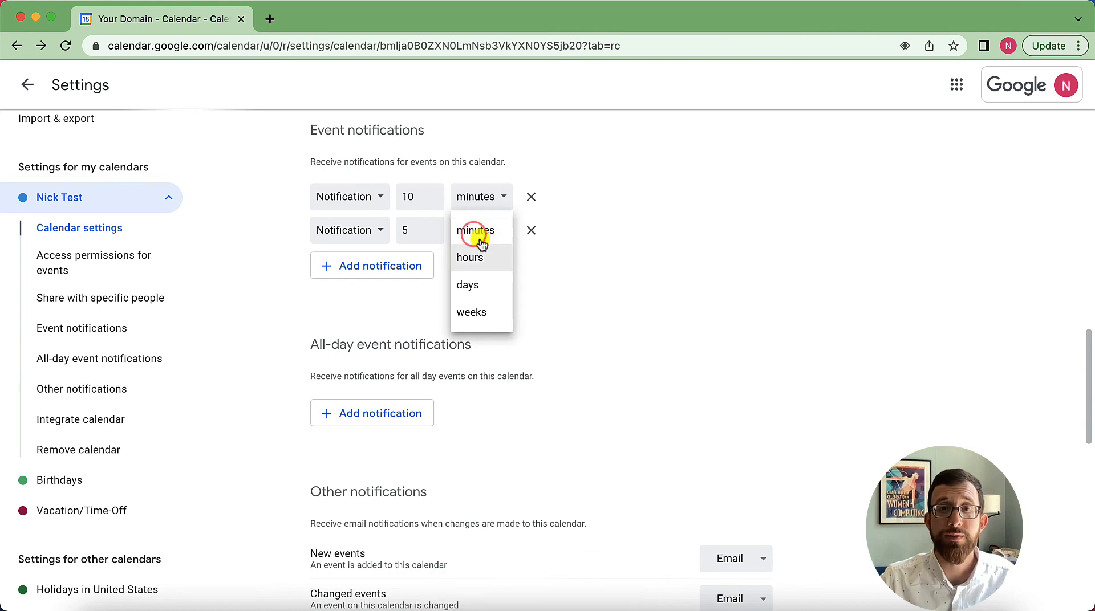
click(534, 272)
click(381, 229)
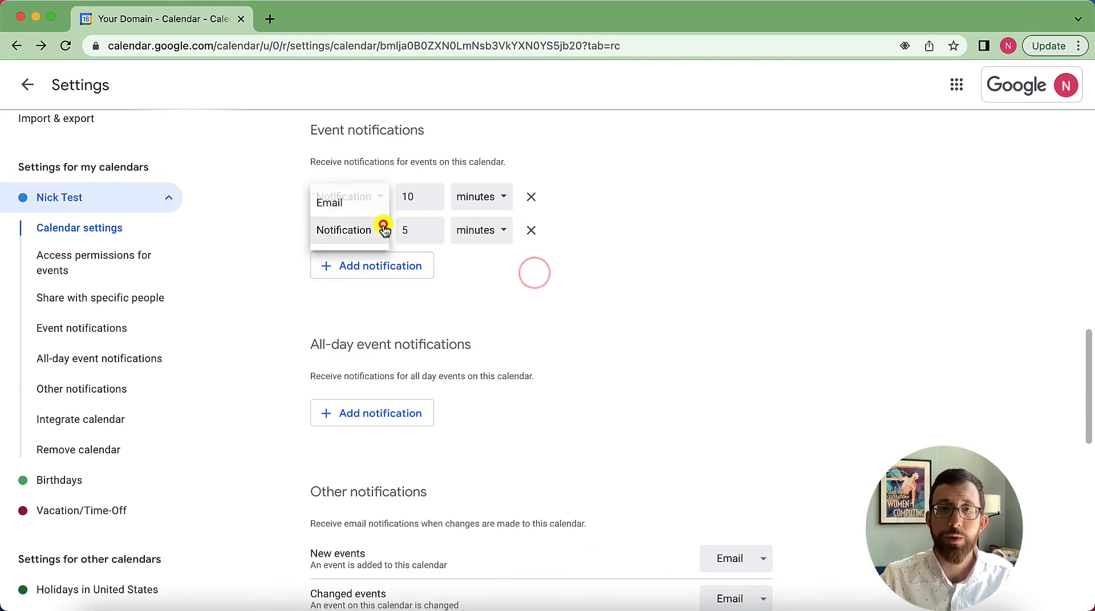
click(354, 204)
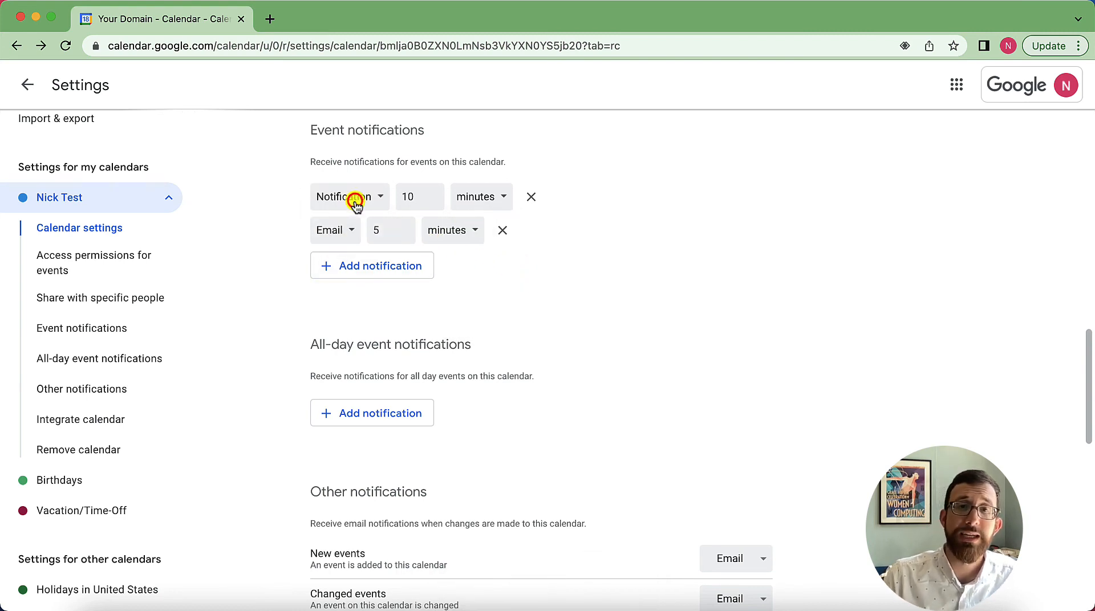
click(500, 231)
Add an all-day event notification for 1 day before at 9:00am.
drag(311, 311, 398, 343)
click(395, 381)
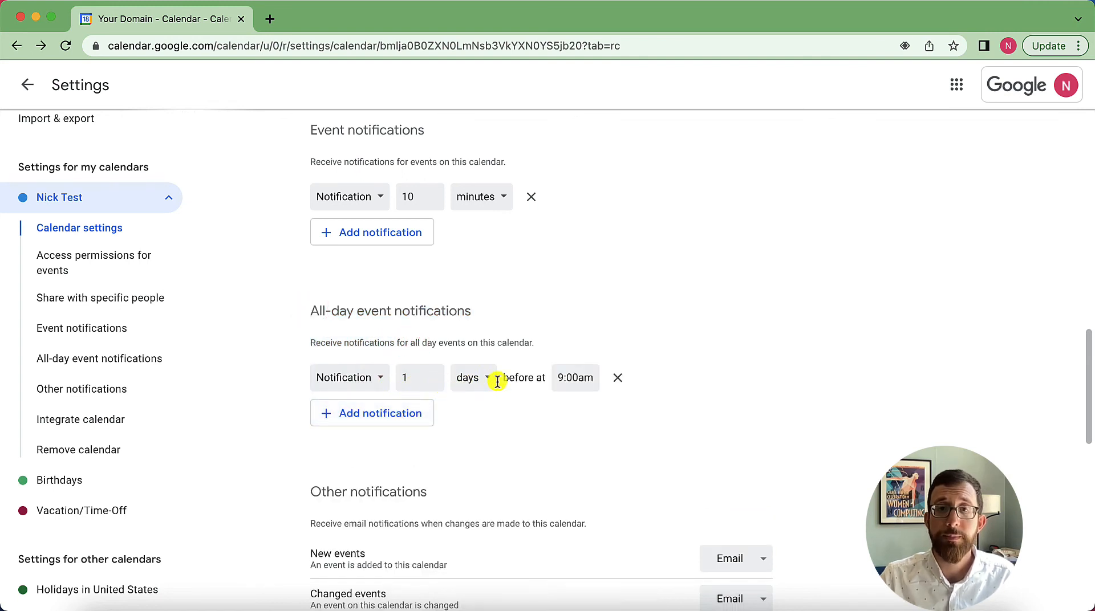
click(576, 378)
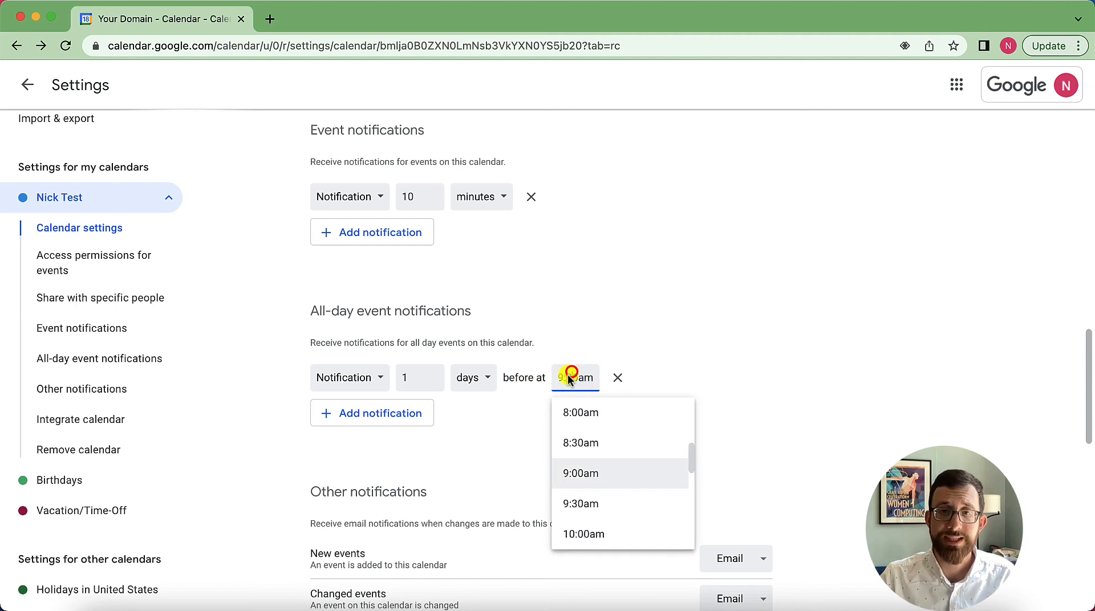
click(537, 402)
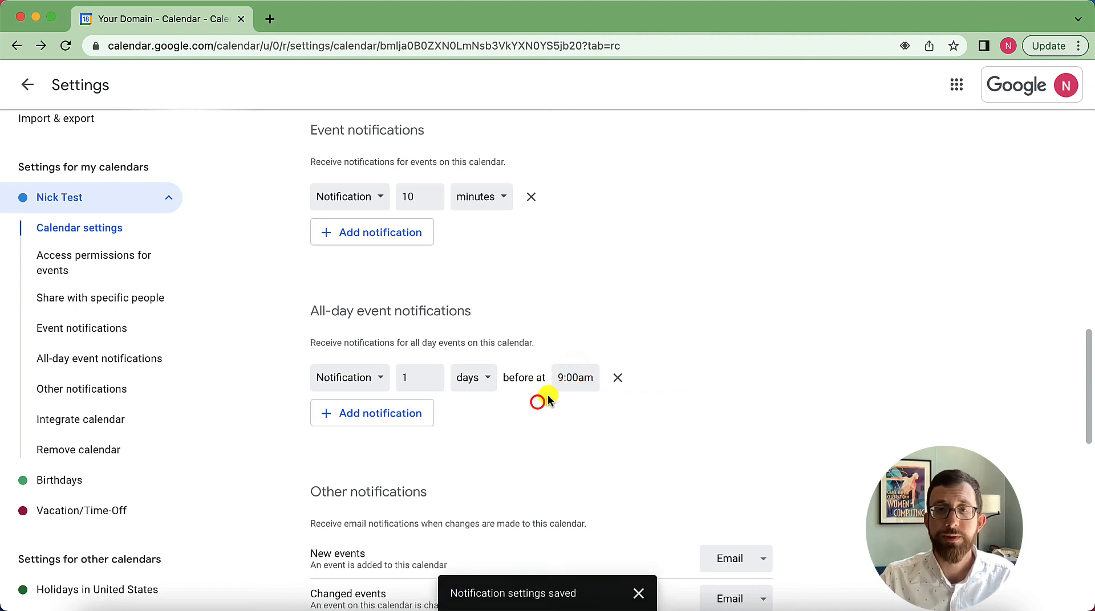
Check the time choices for the all-day event notification and the notification options for new events.
click(576, 379)
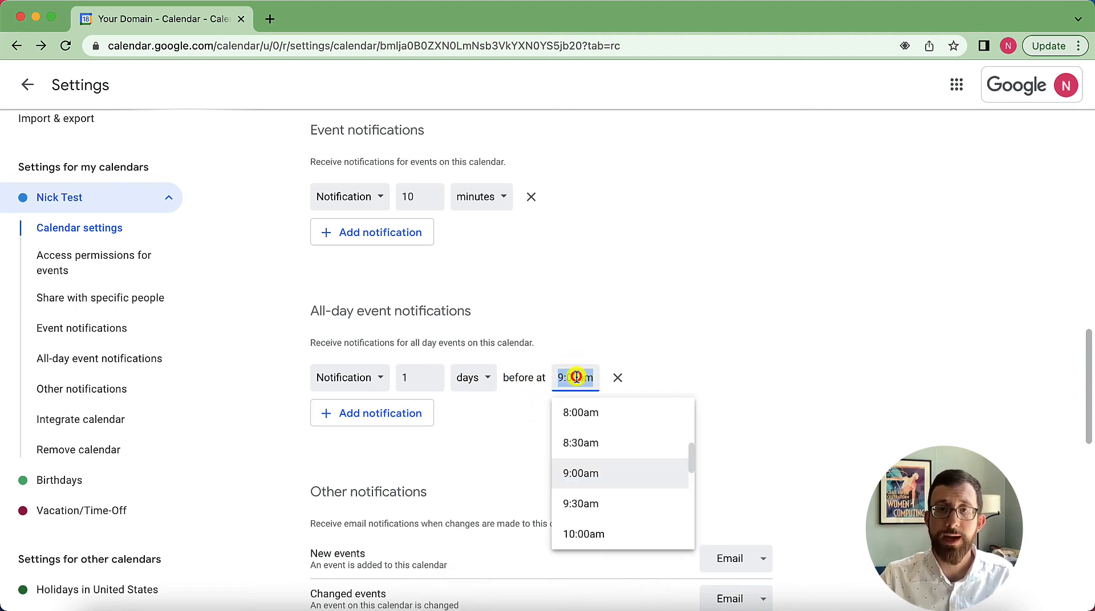
click(525, 447)
scroll(525, 448, down, 5)
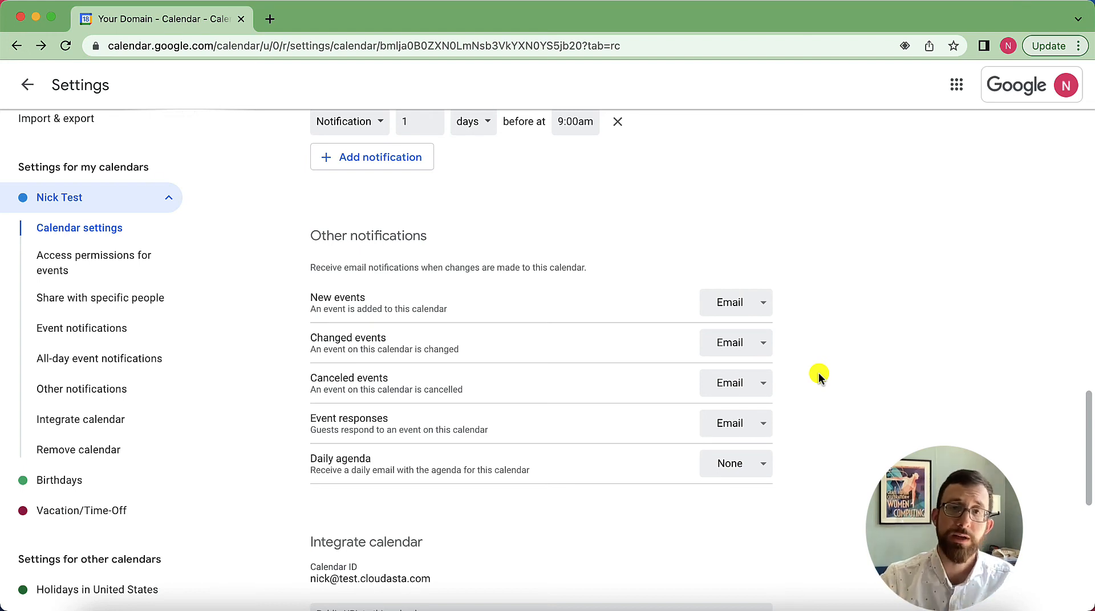
click(741, 318)
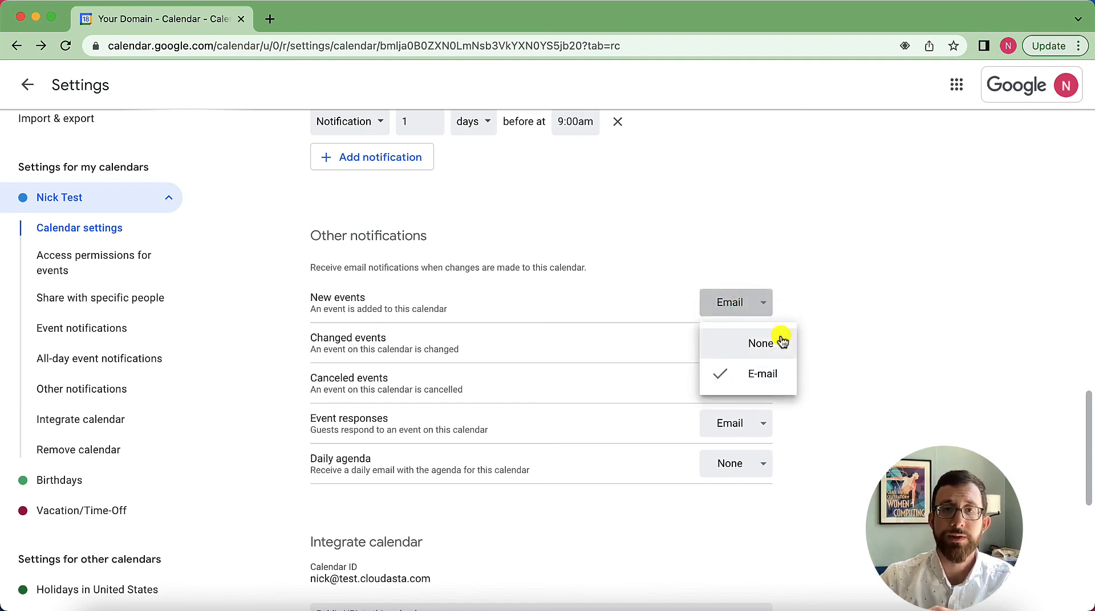
click(797, 296)
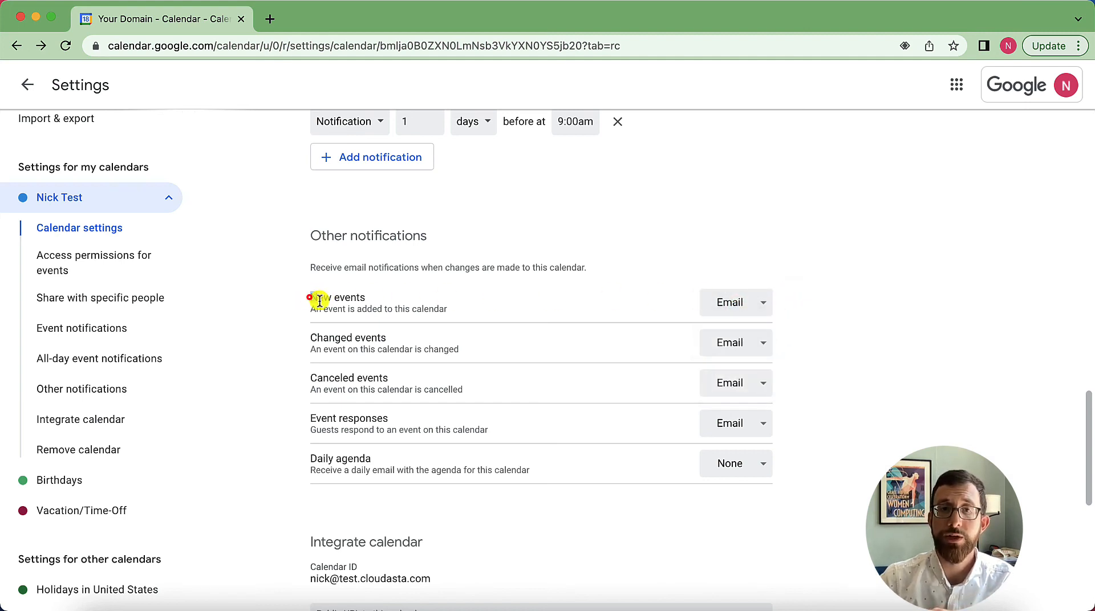
drag(319, 301, 507, 311)
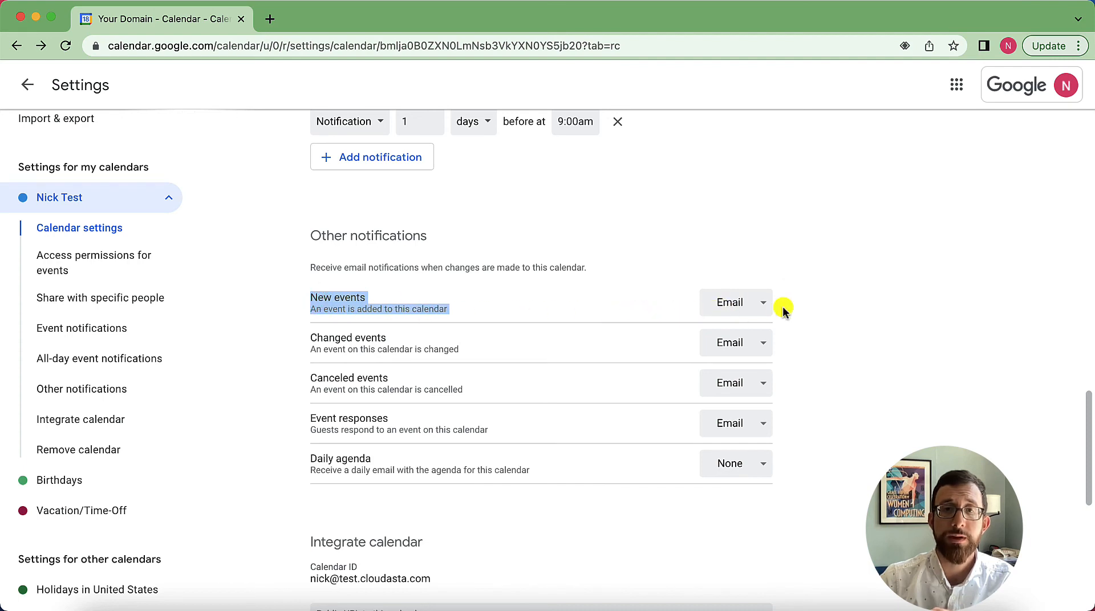
Set the changed events and event responses notifications to None, with canceled events on Email and the daily agenda on None.
click(753, 343)
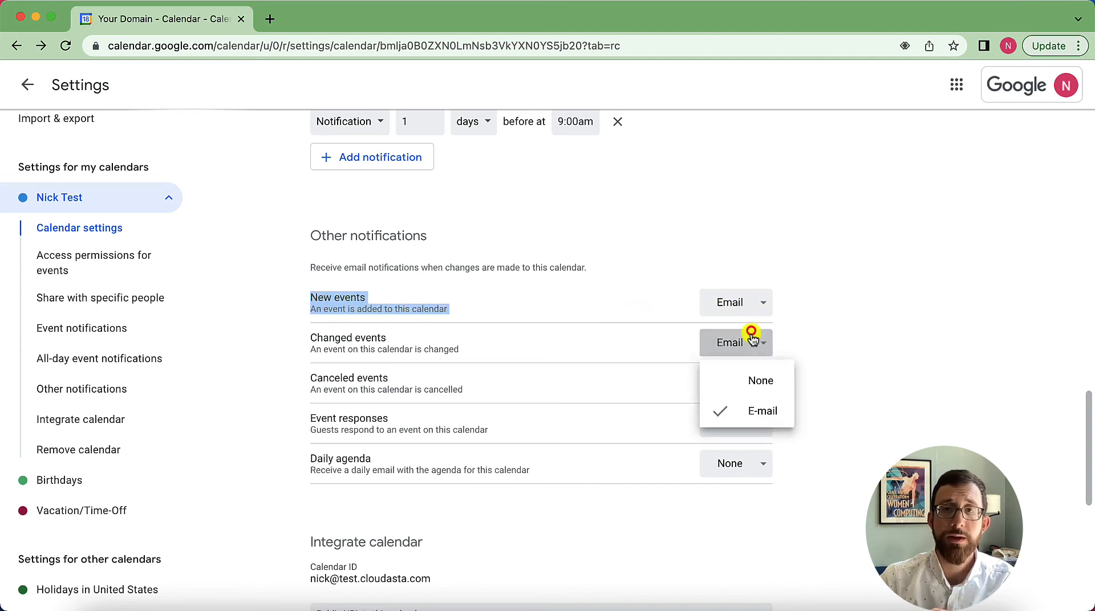
click(750, 378)
click(749, 384)
click(750, 423)
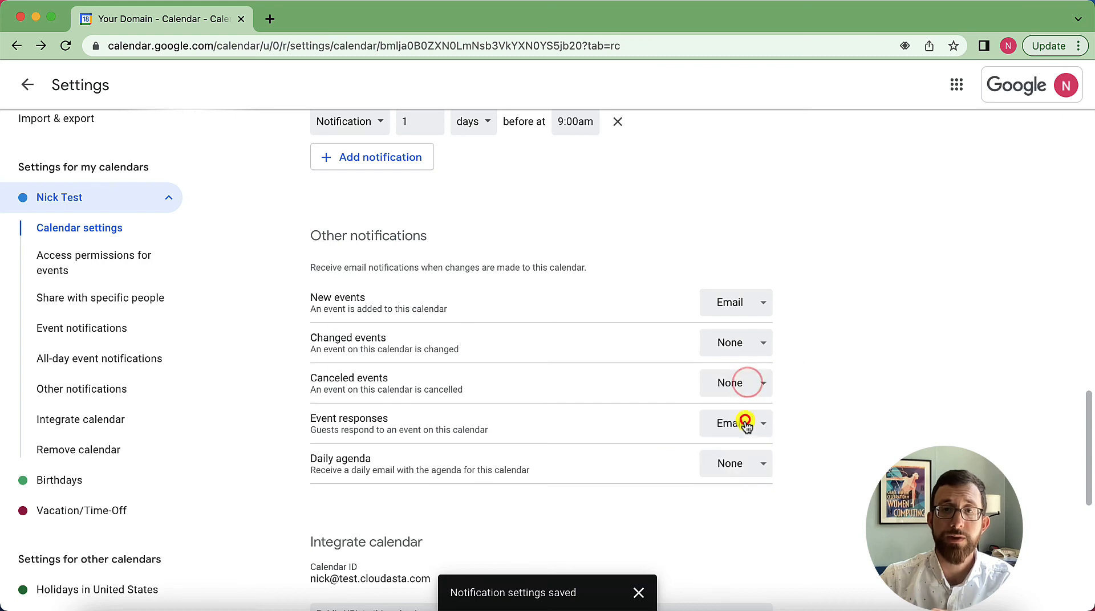
click(744, 425)
click(744, 464)
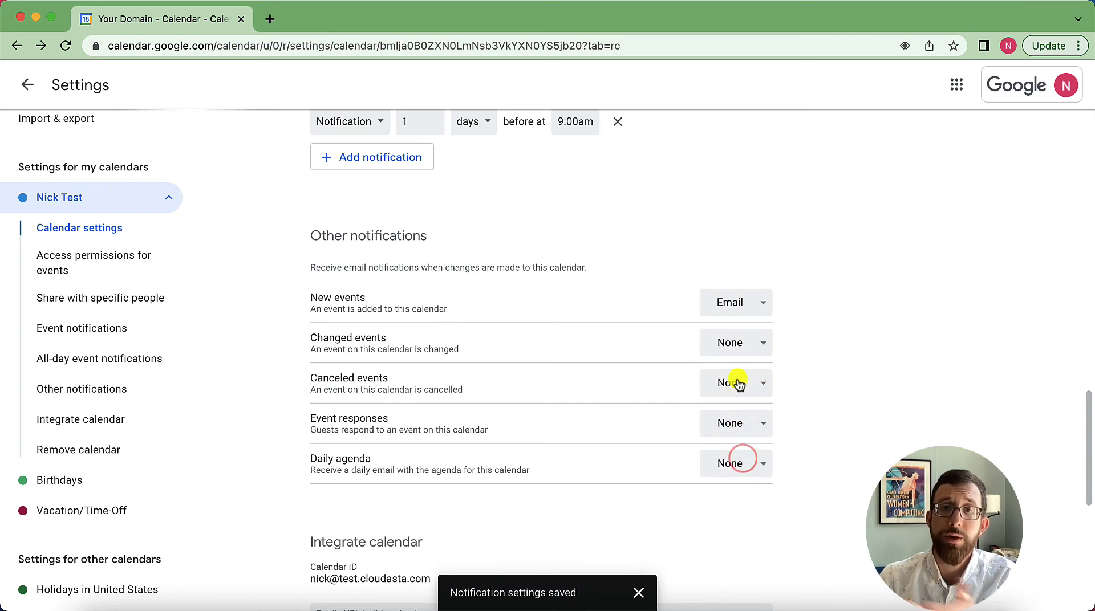
click(736, 382)
click(751, 455)
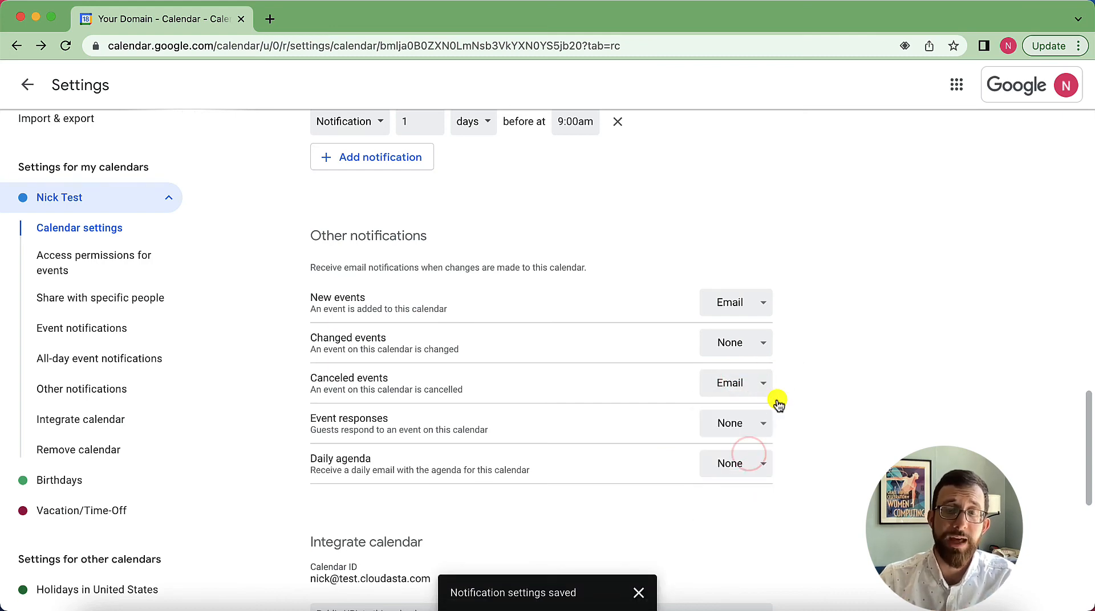
Review the Integrate calendar and Remove calendar sections, and return to the week view.
scroll(776, 398, down, 6)
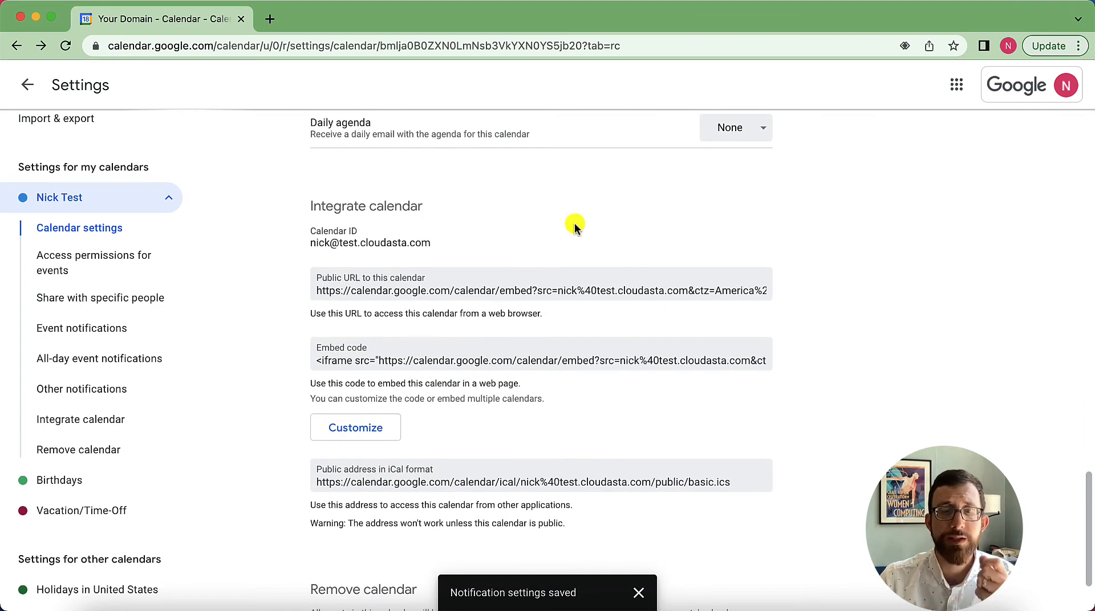
scroll(575, 226, down, 2)
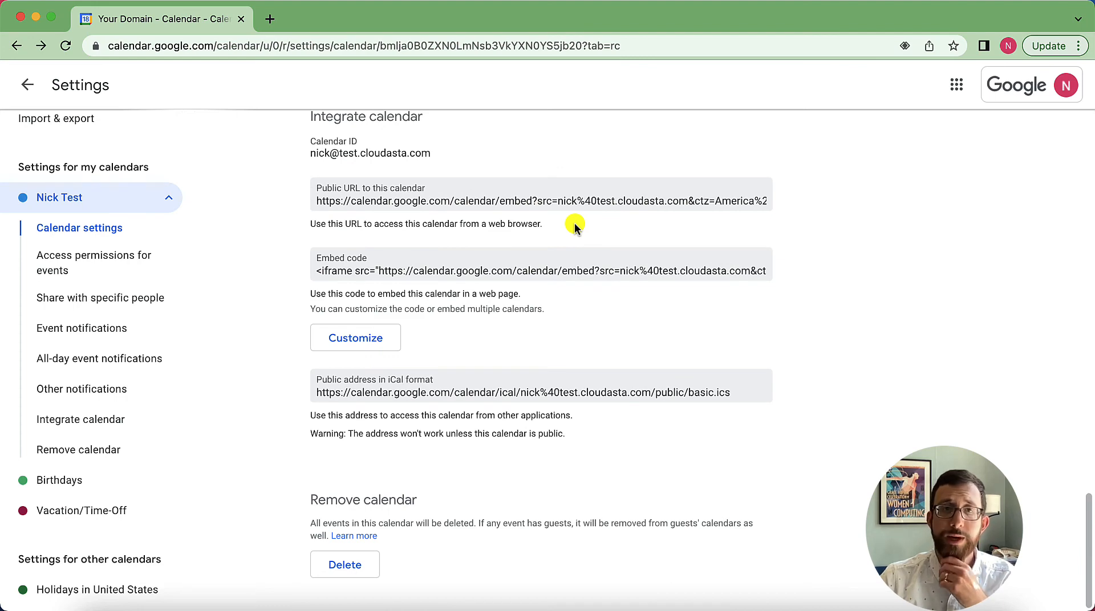
click(29, 85)
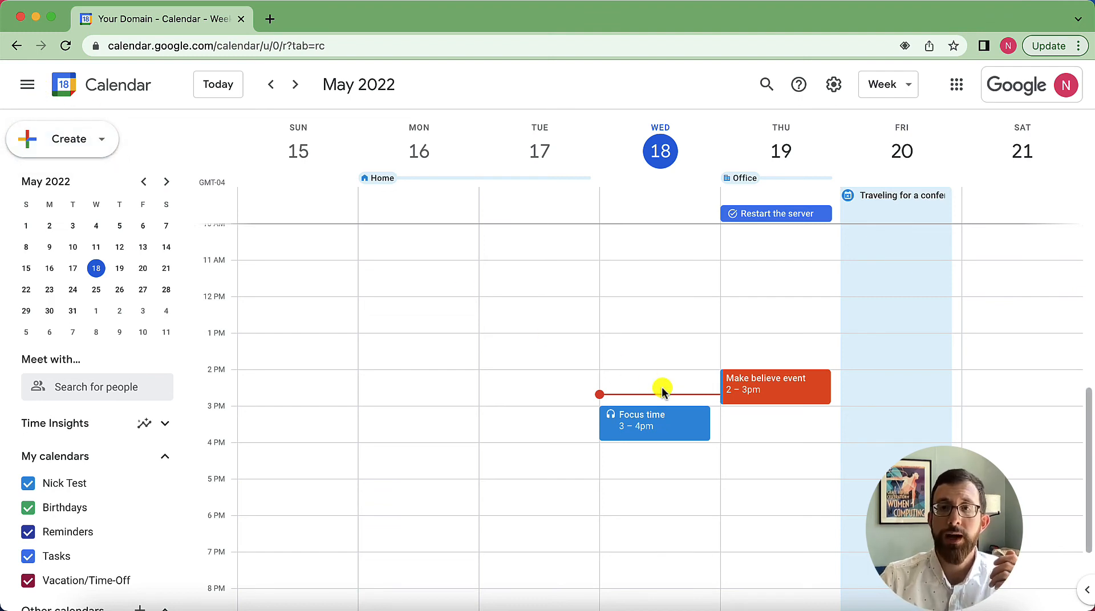
Start a new appointment schedule titled "Drop-in office hours" on Thursday, May 19 from 10:00am to 12:00pm.
scroll(664, 390, up, 3)
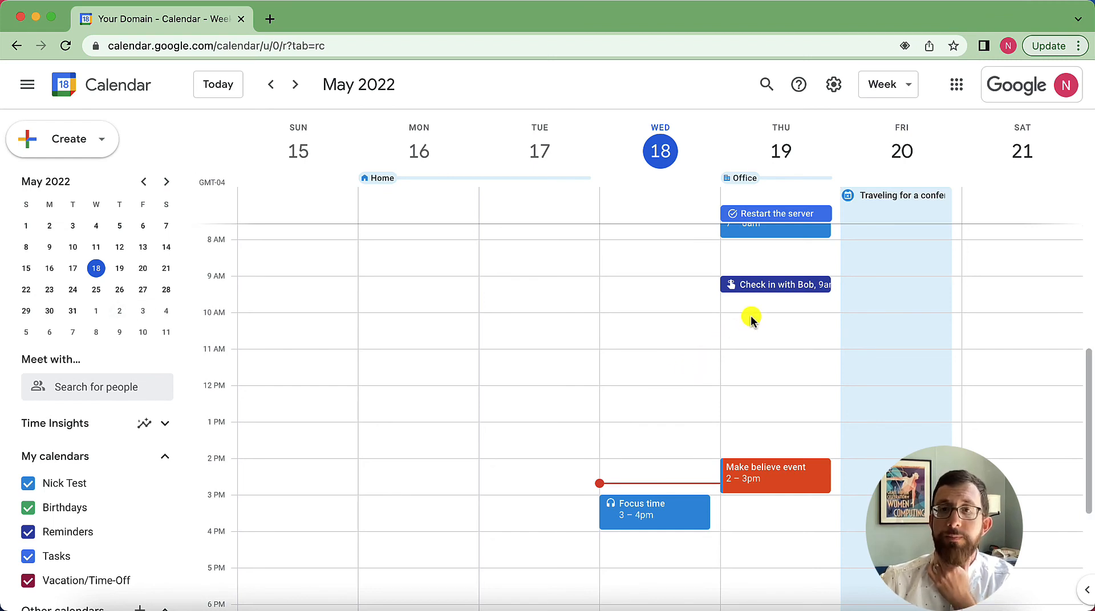
drag(750, 320, 761, 384)
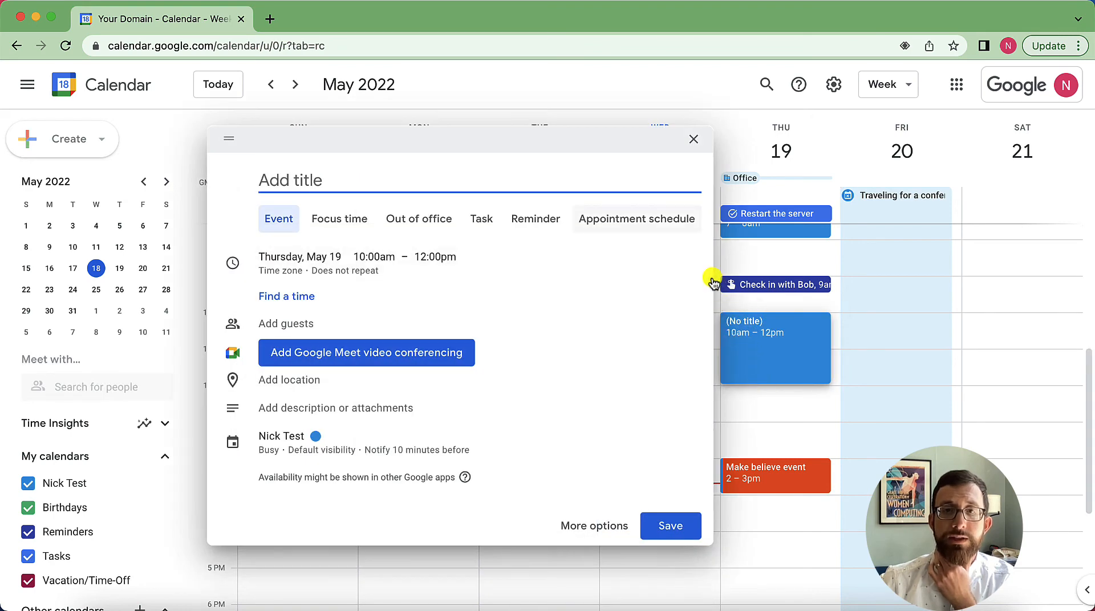
click(685, 221)
click(485, 180)
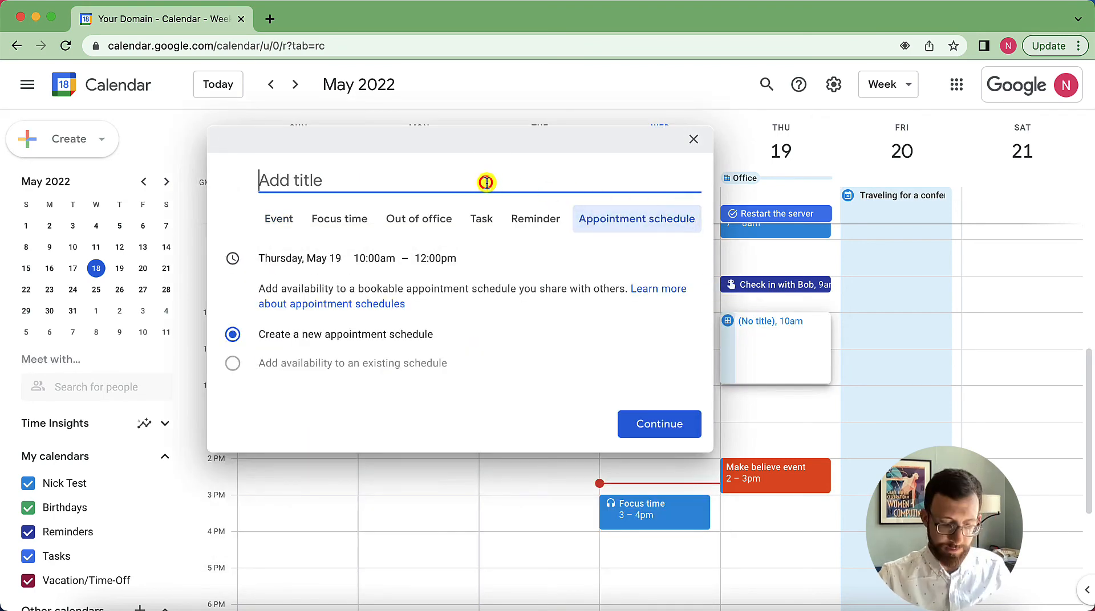
text(Drop-in office hours)
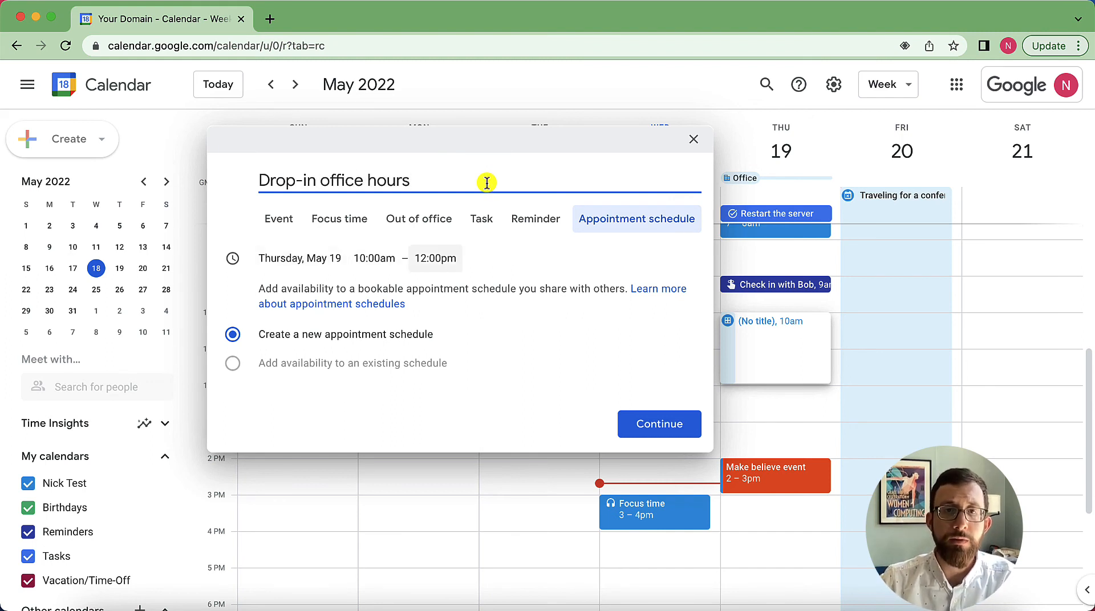
click(667, 427)
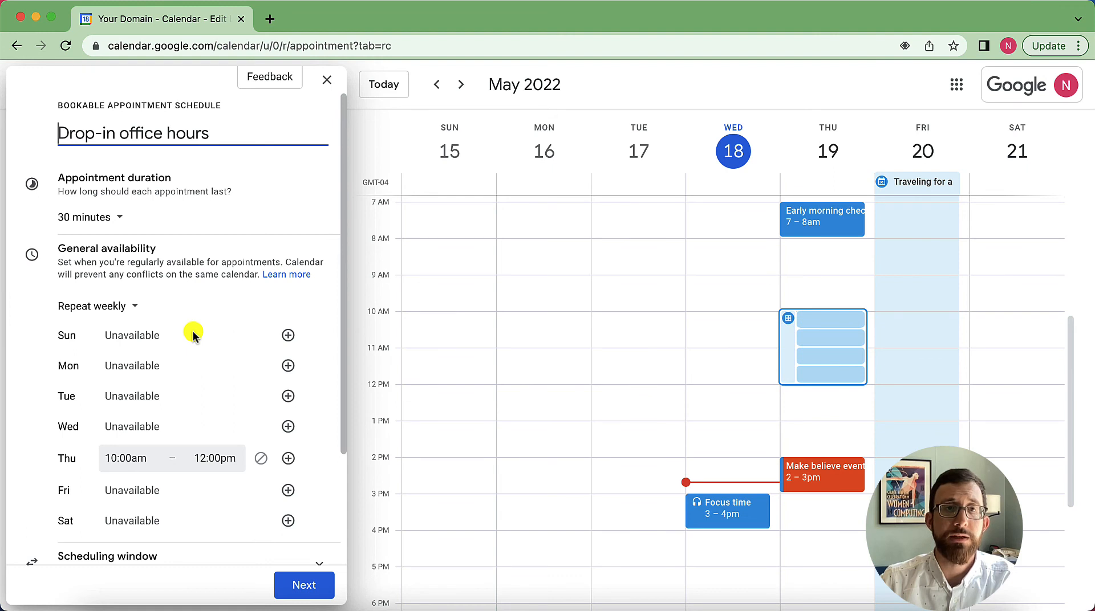
Choose 30 minutes as the appointment duration and set the availability to Does not repeat.
drag(66, 178, 231, 188)
click(231, 187)
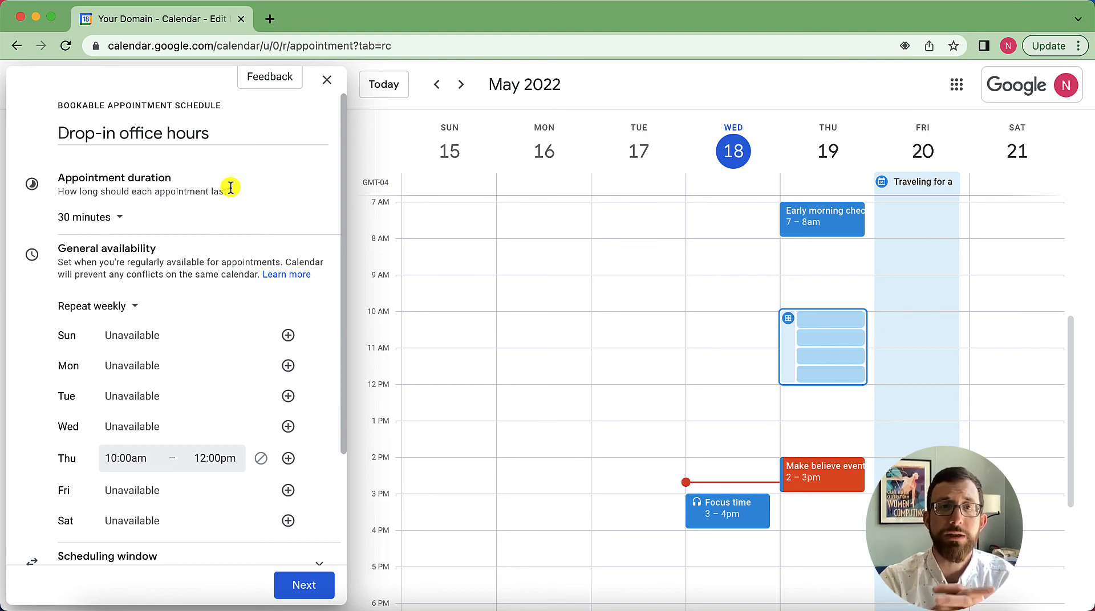
click(116, 217)
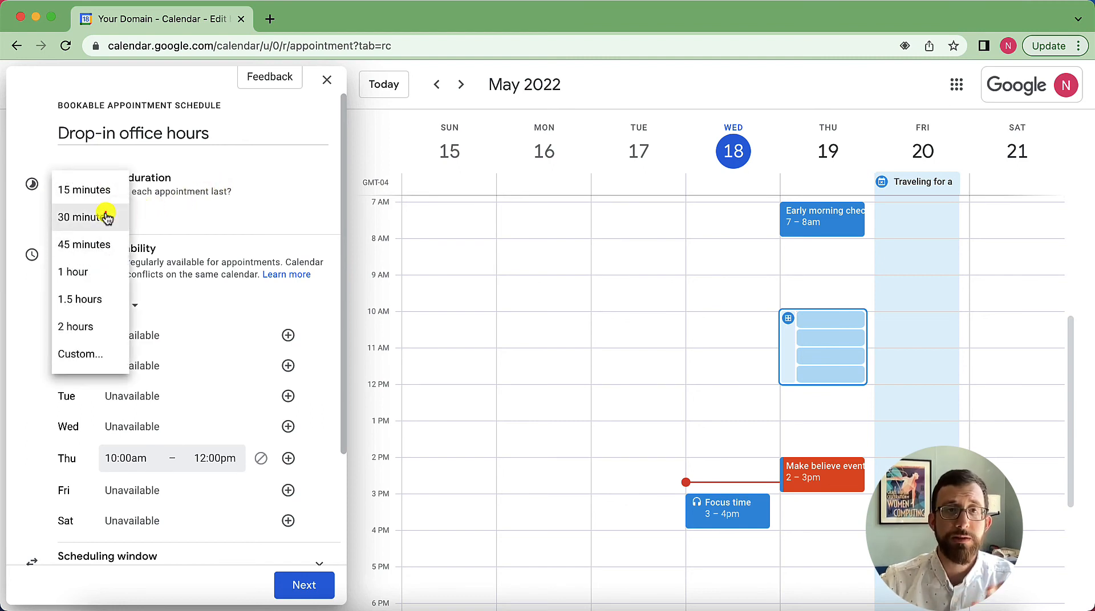
click(116, 217)
scroll(160, 249, down, 1)
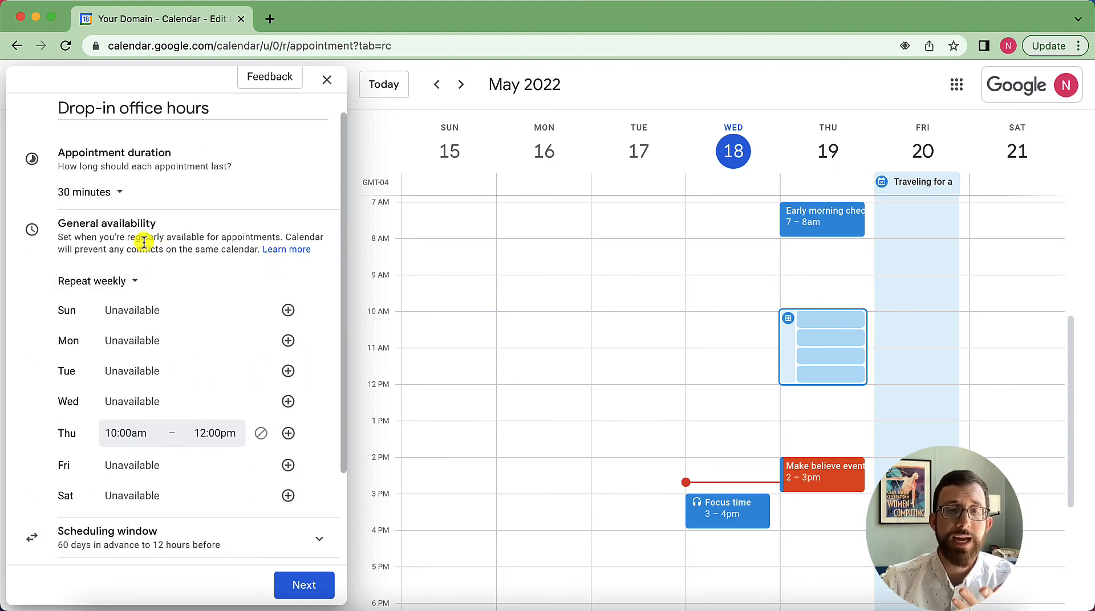
click(134, 279)
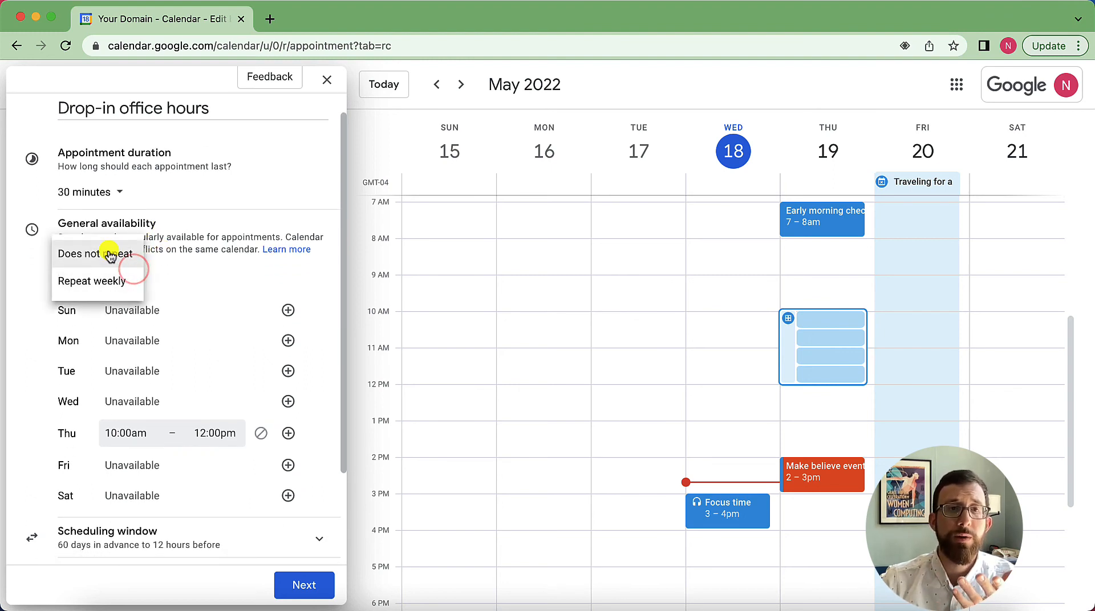
click(110, 252)
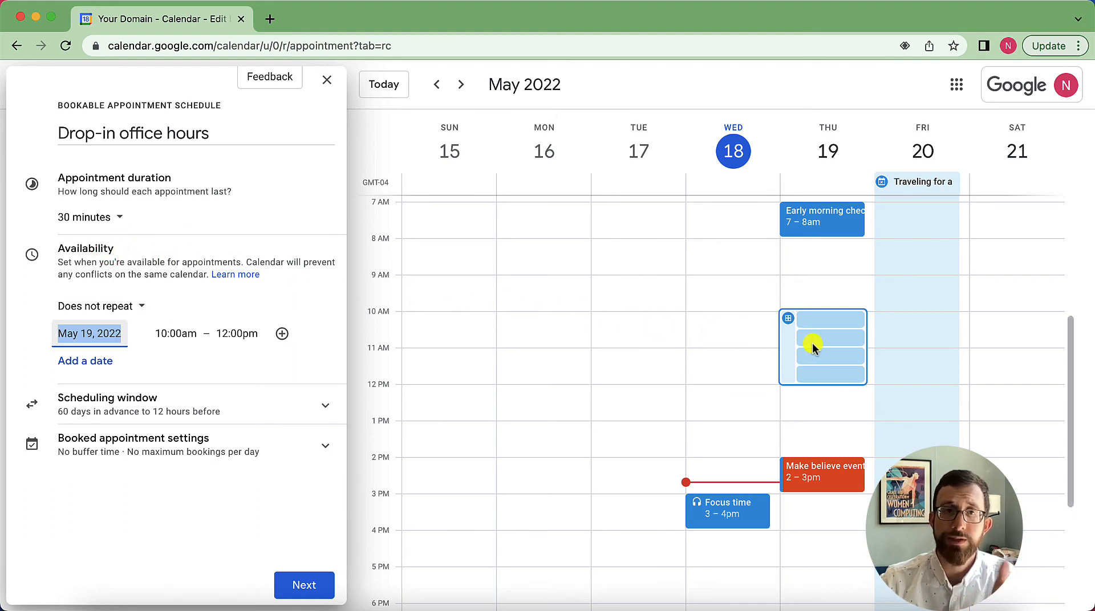
Add May 20, 2022 as a second availability date and remove it again.
click(84, 362)
click(165, 363)
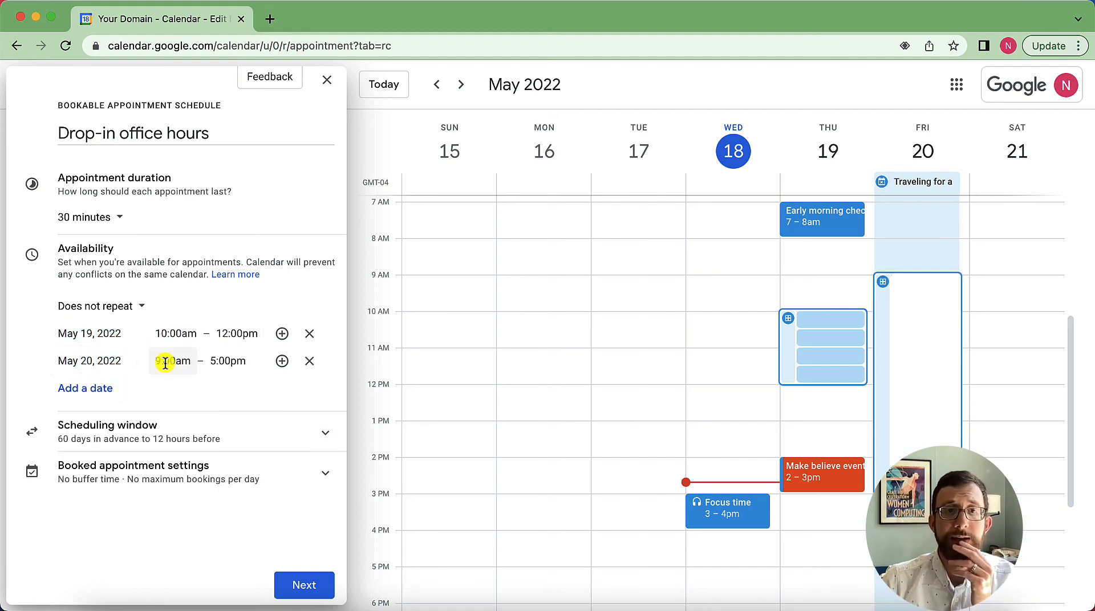
click(308, 361)
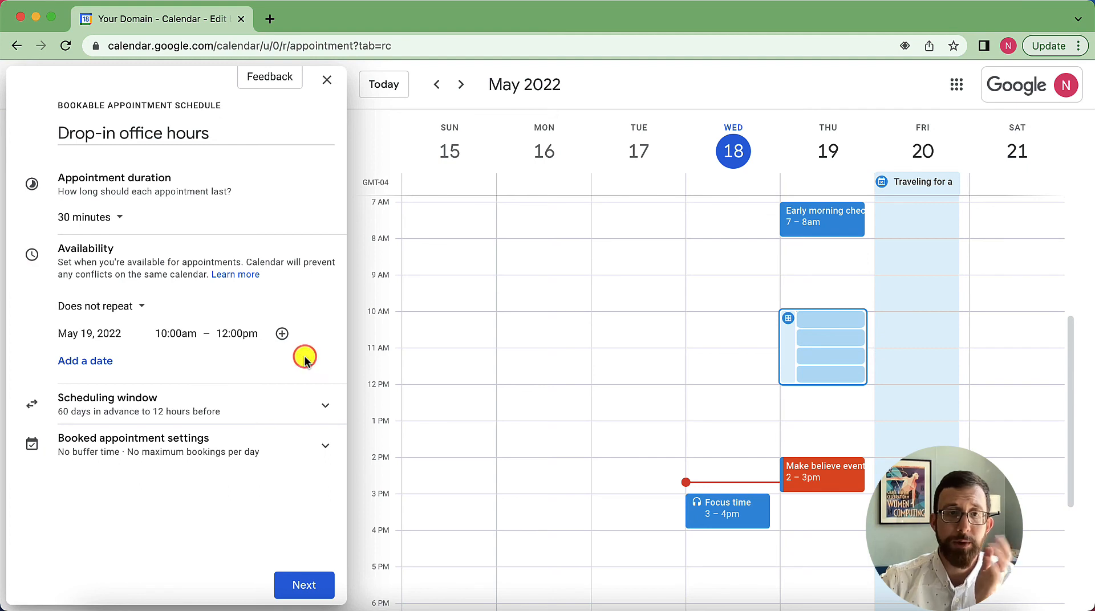
Examine the scheduling window's maximum and minimum advance booking limits and collapse the section.
click(284, 416)
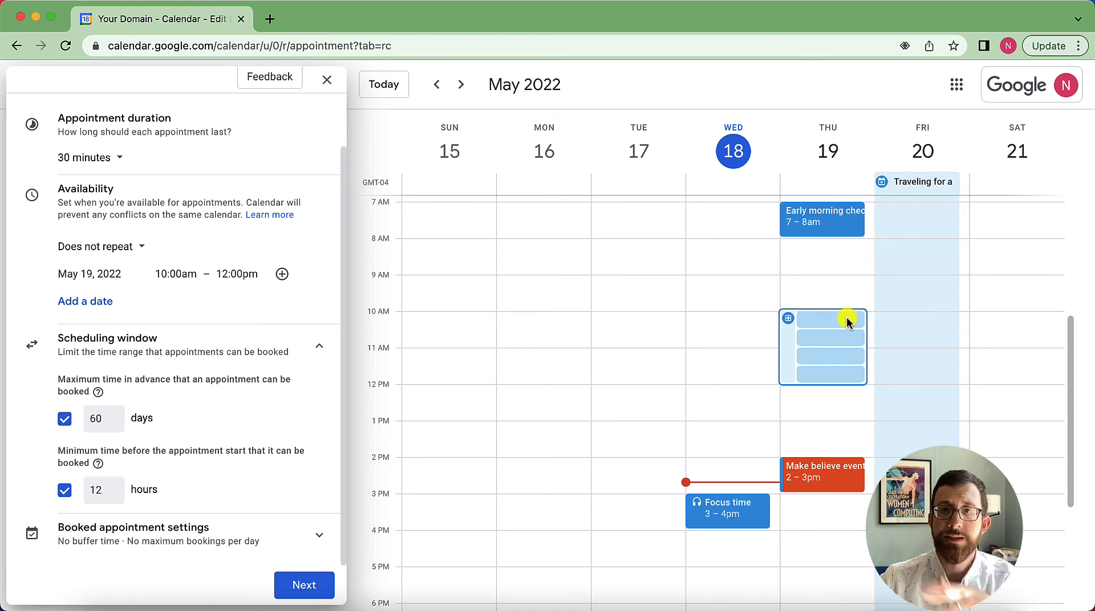
double_click(102, 491)
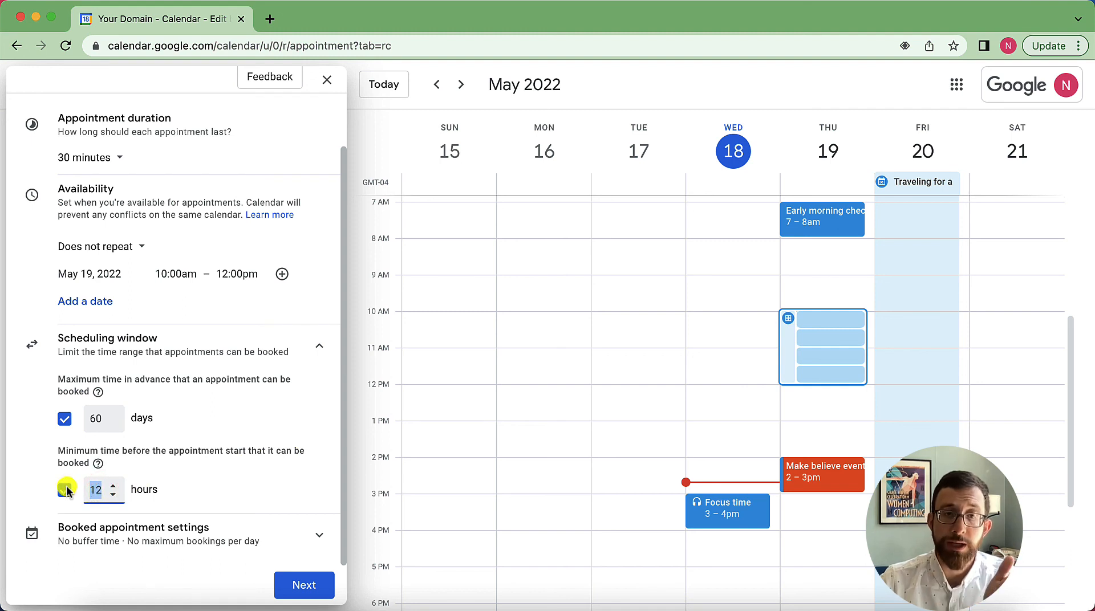
click(66, 490)
click(281, 352)
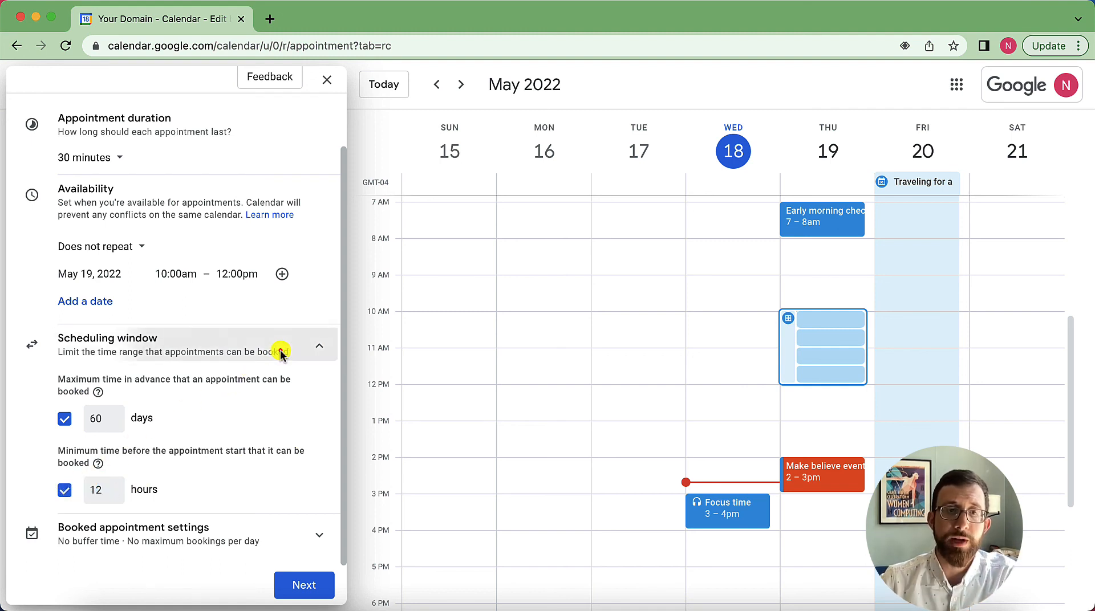
Enable a buffer time between slots in the booked appointment settings and try values of 10 and 5 minutes.
click(222, 454)
scroll(229, 457, down, 2)
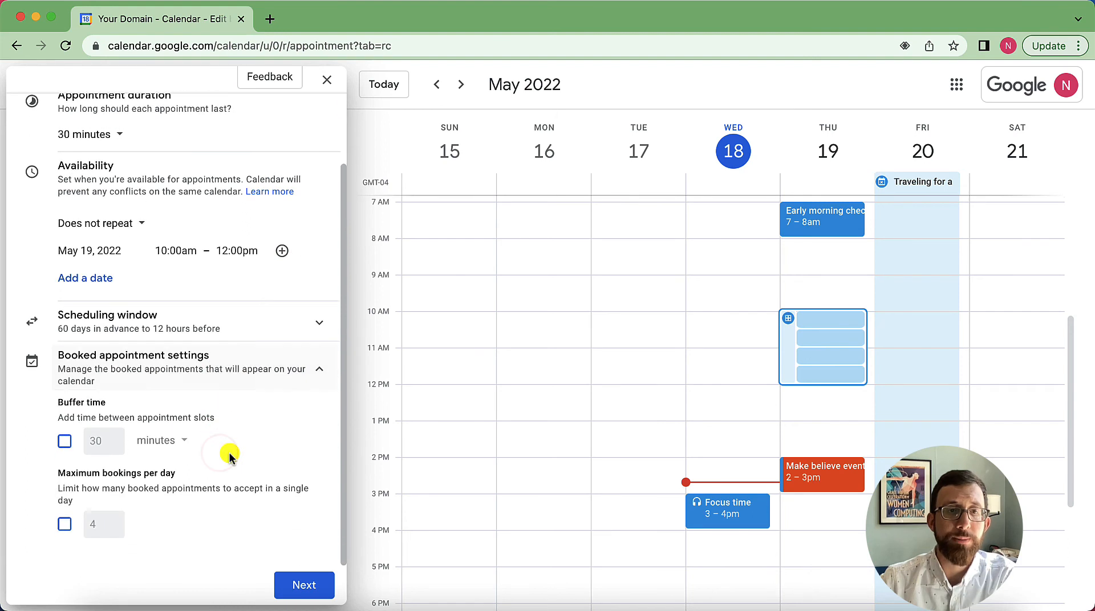
scroll(70, 442, up, 1)
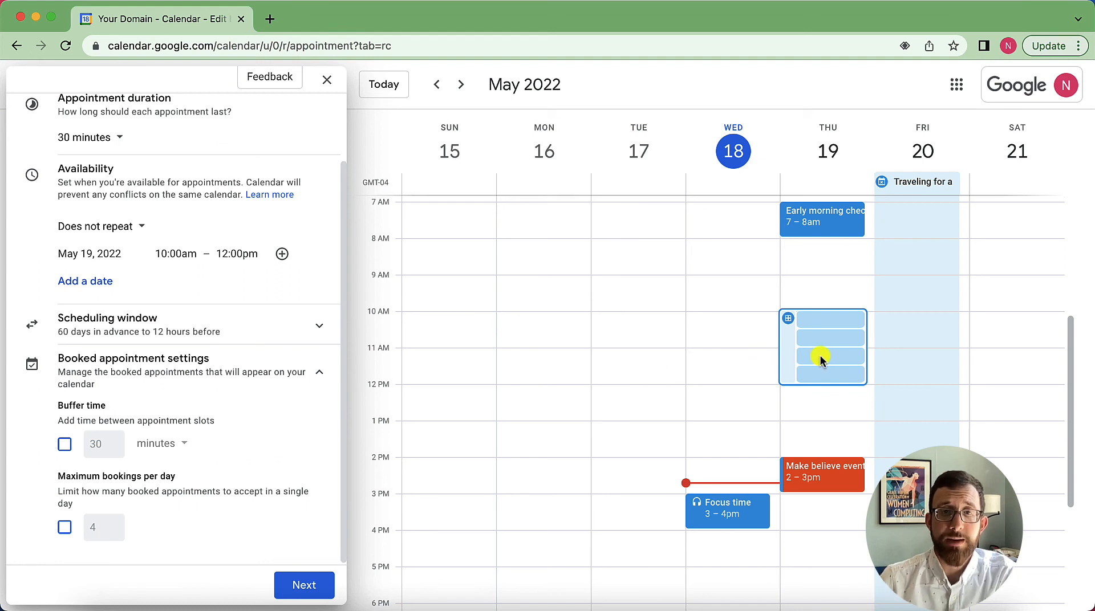
click(64, 443)
click(98, 448)
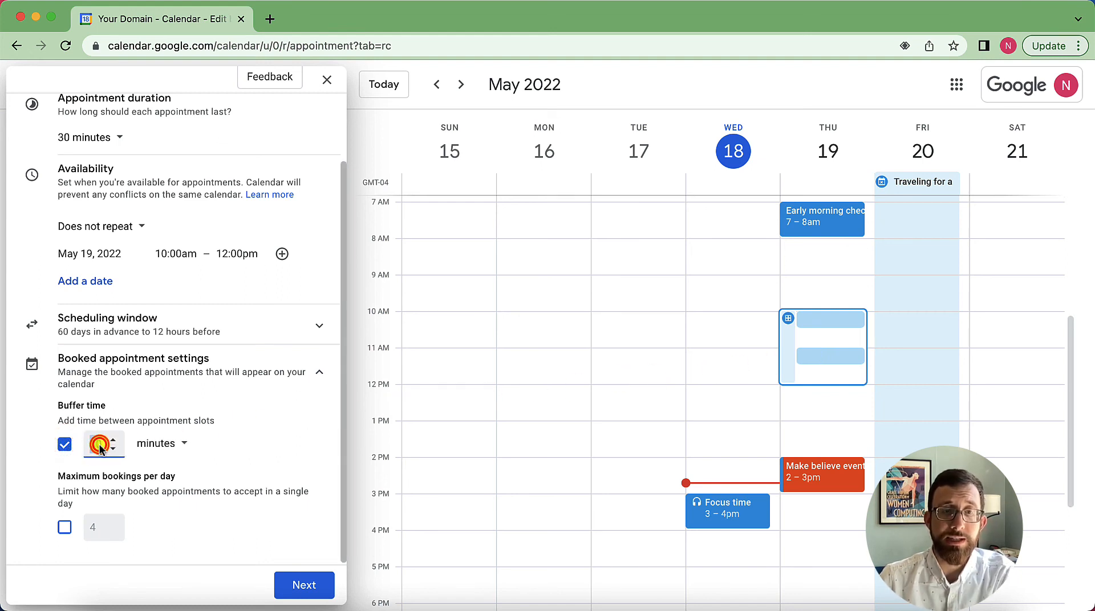
double_click(99, 448)
text(10)
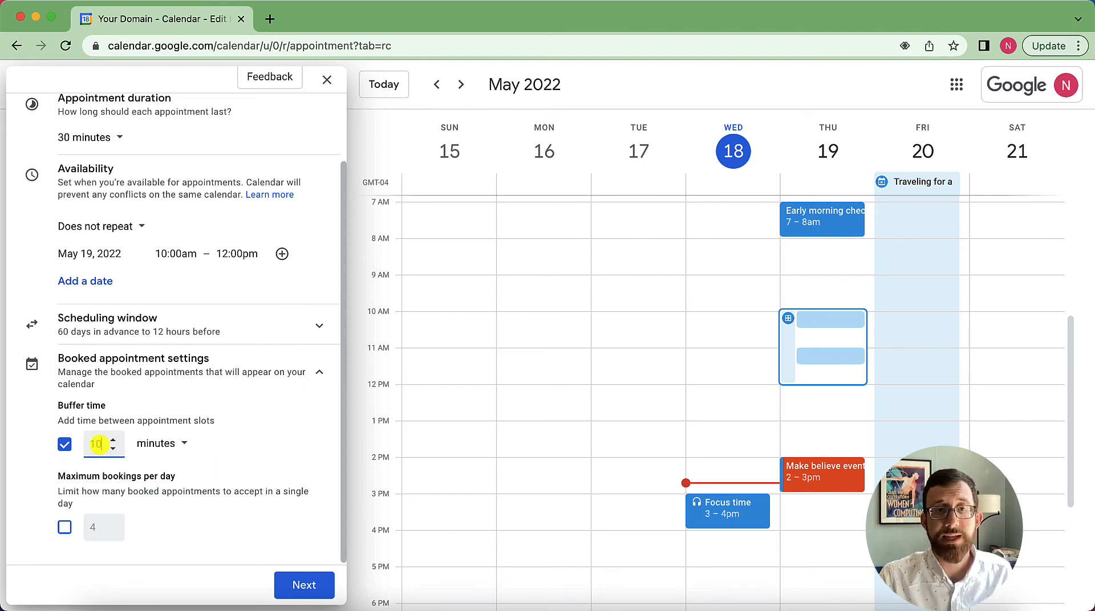
key(BackSpace)
key(BackSpace)
text(5)
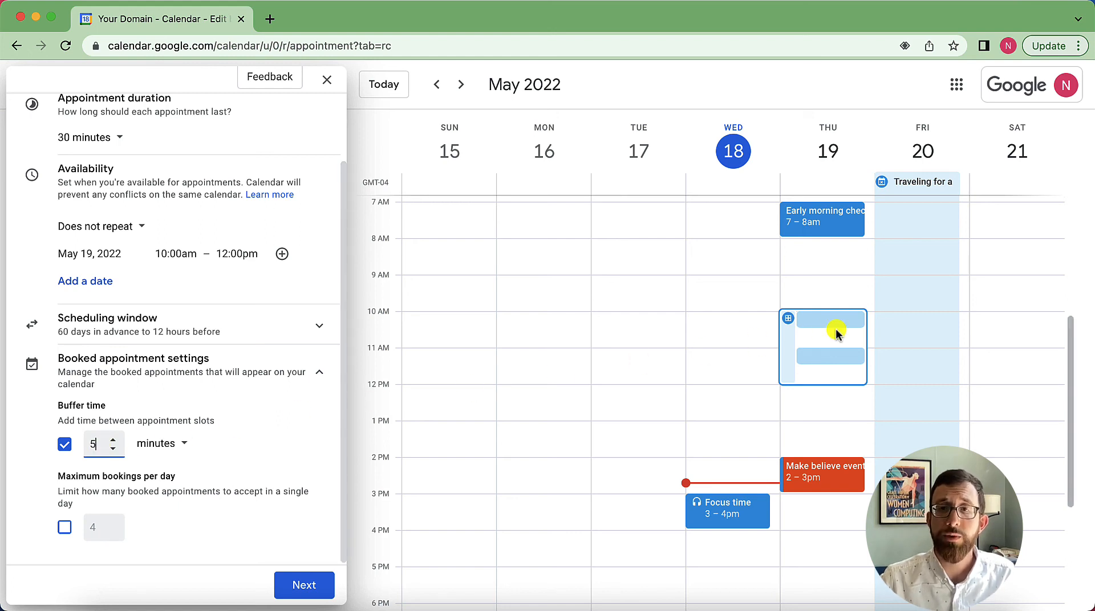
Try a buffer time of 0 minutes and turn the buffer time off.
key(BackSpace)
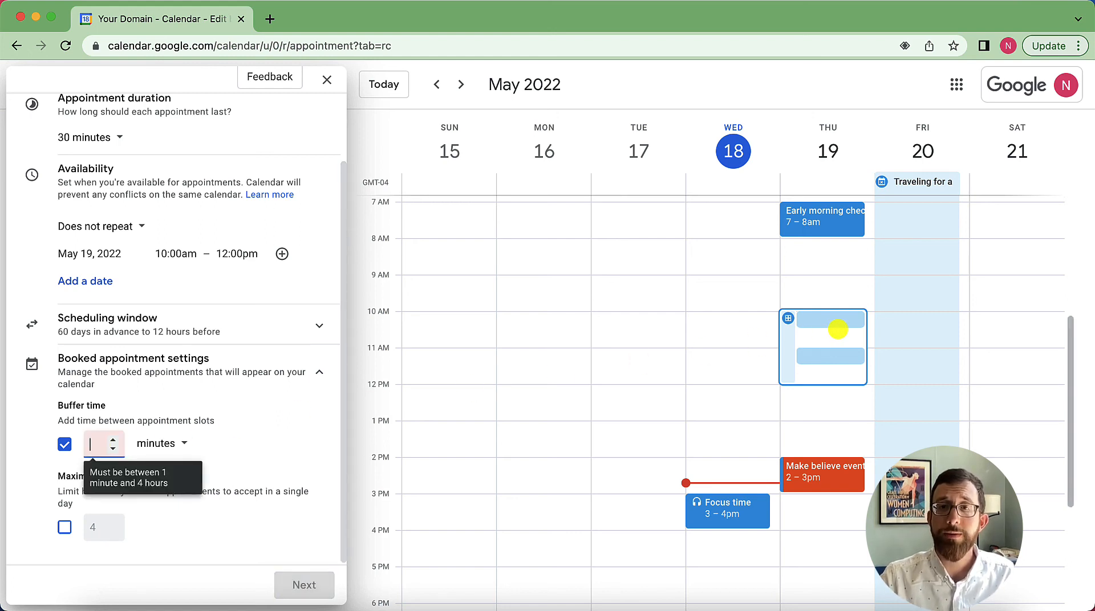
text(0)
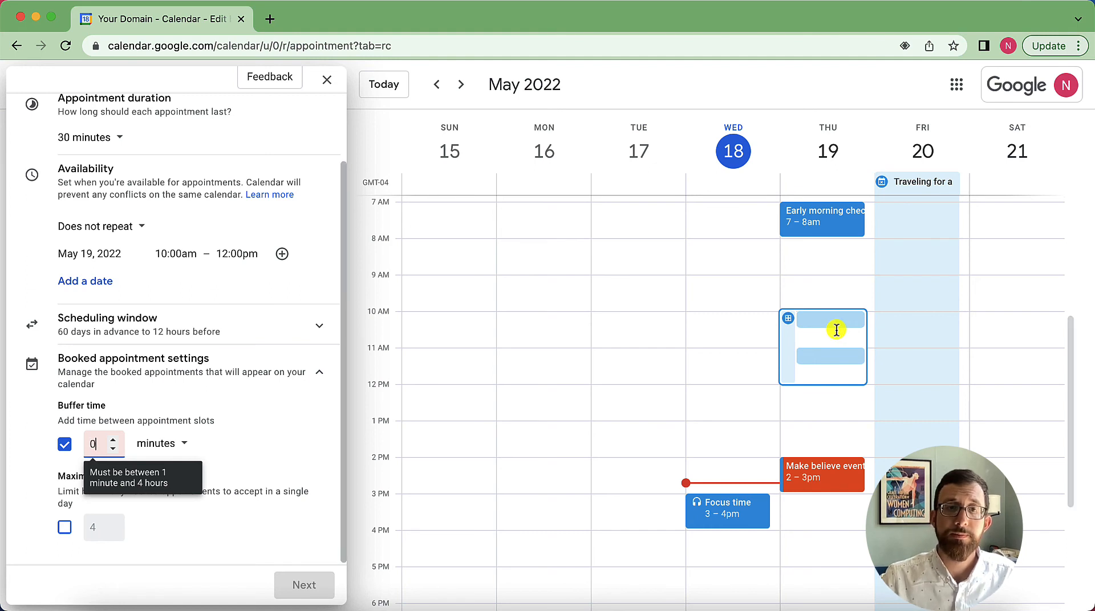
click(65, 445)
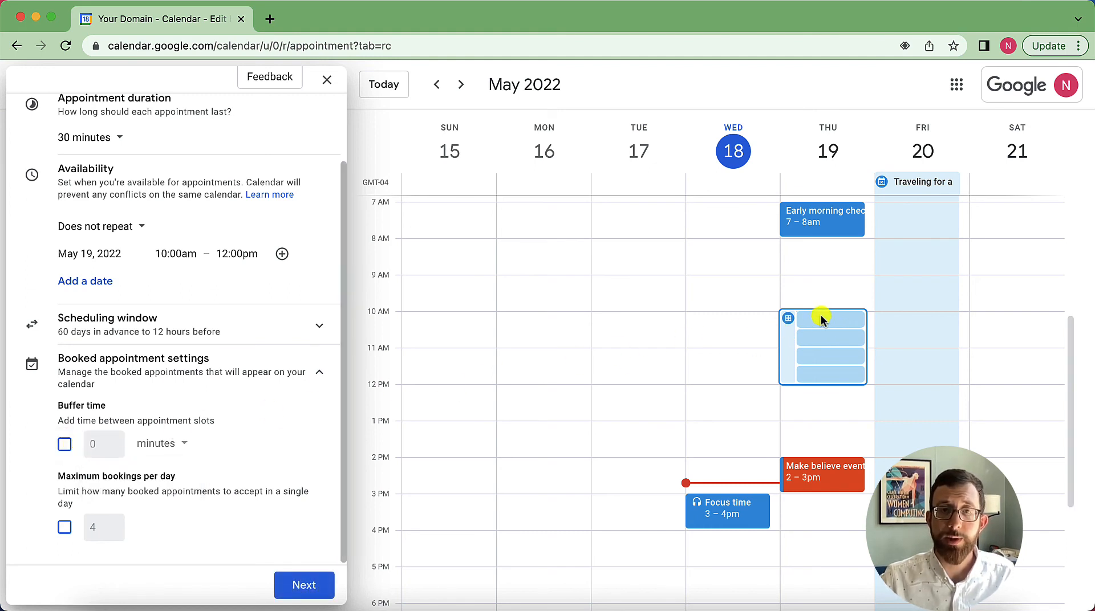
Enable a 5-minute buffer time between appointment slots and continue to the booking page details.
click(64, 445)
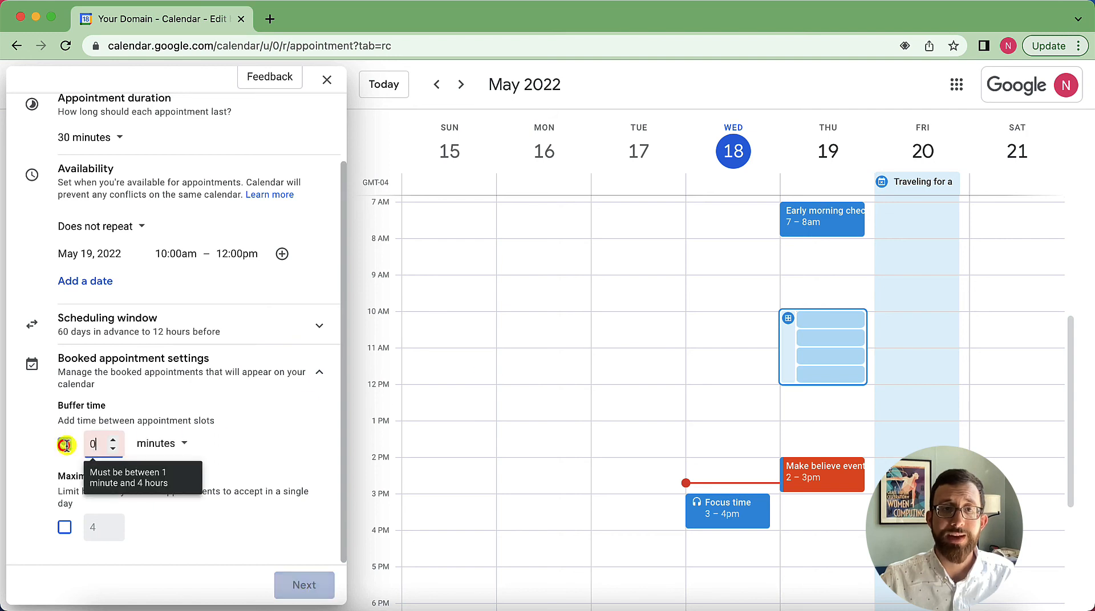
double_click(97, 443)
text(5)
click(230, 452)
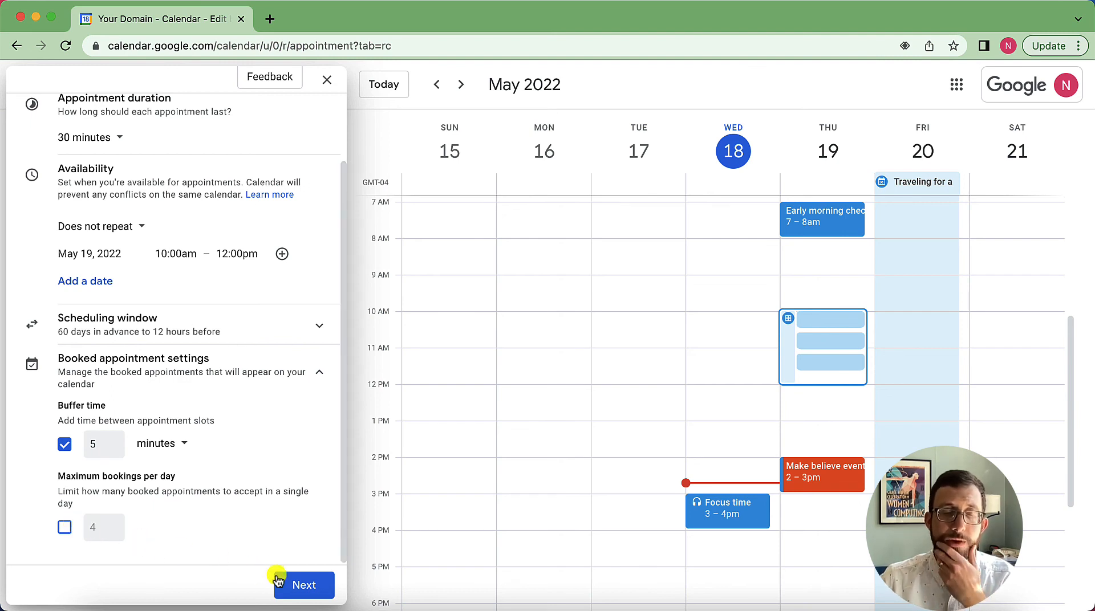
click(302, 585)
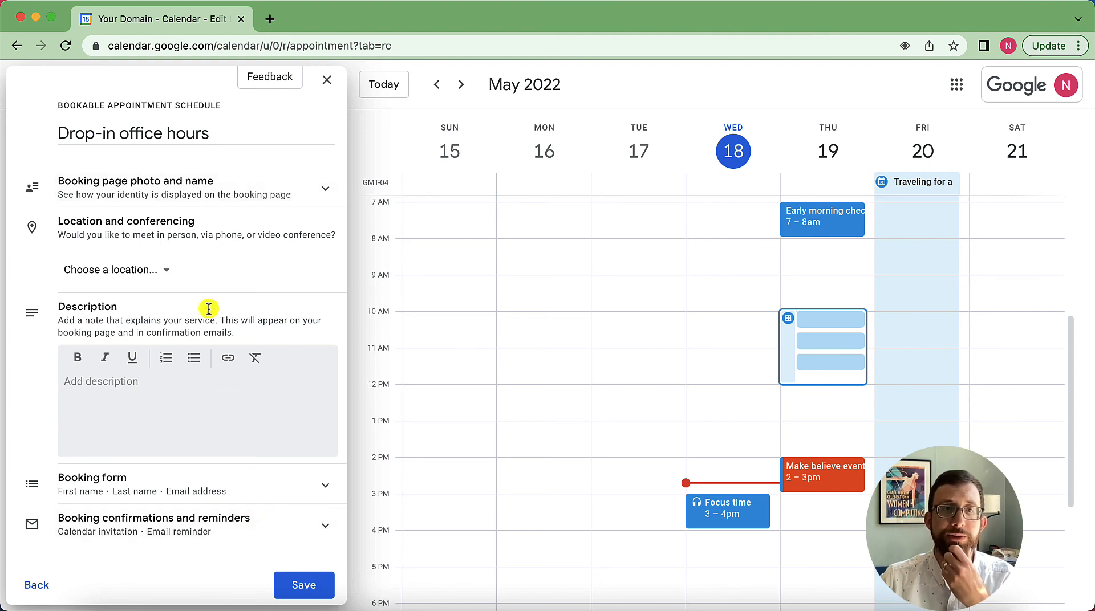
Examine the booking page photo and name section and the available location and conferencing options without choosing one.
click(181, 191)
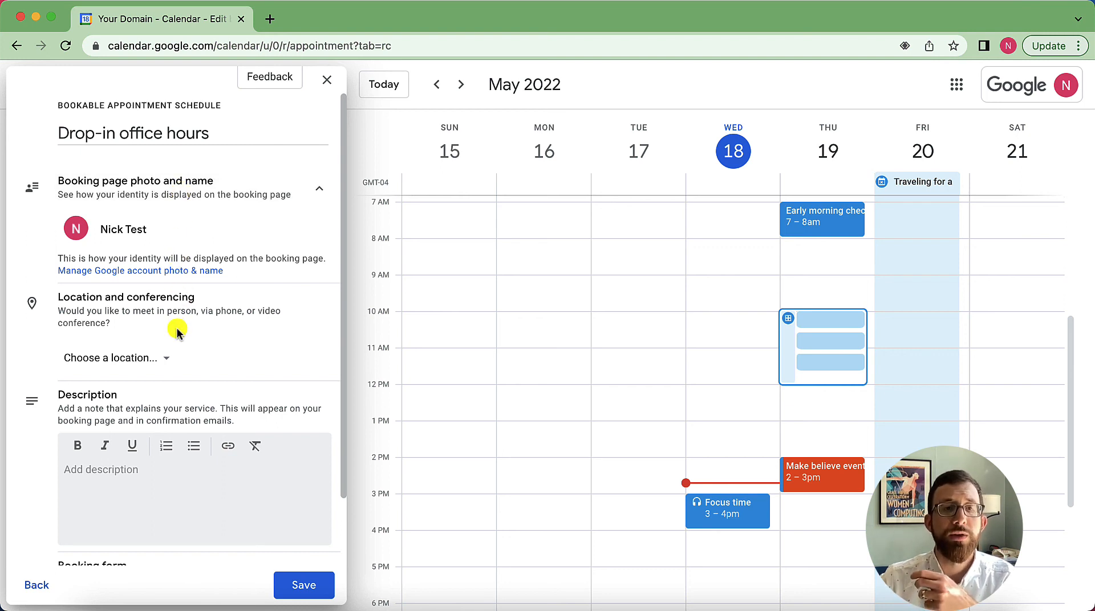
click(158, 355)
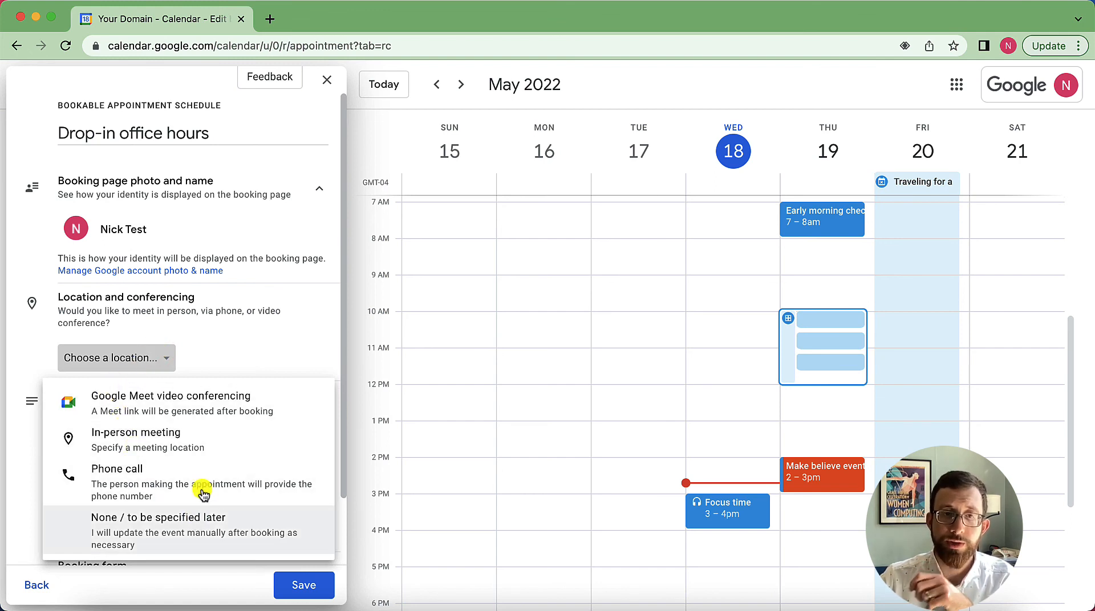
click(234, 359)
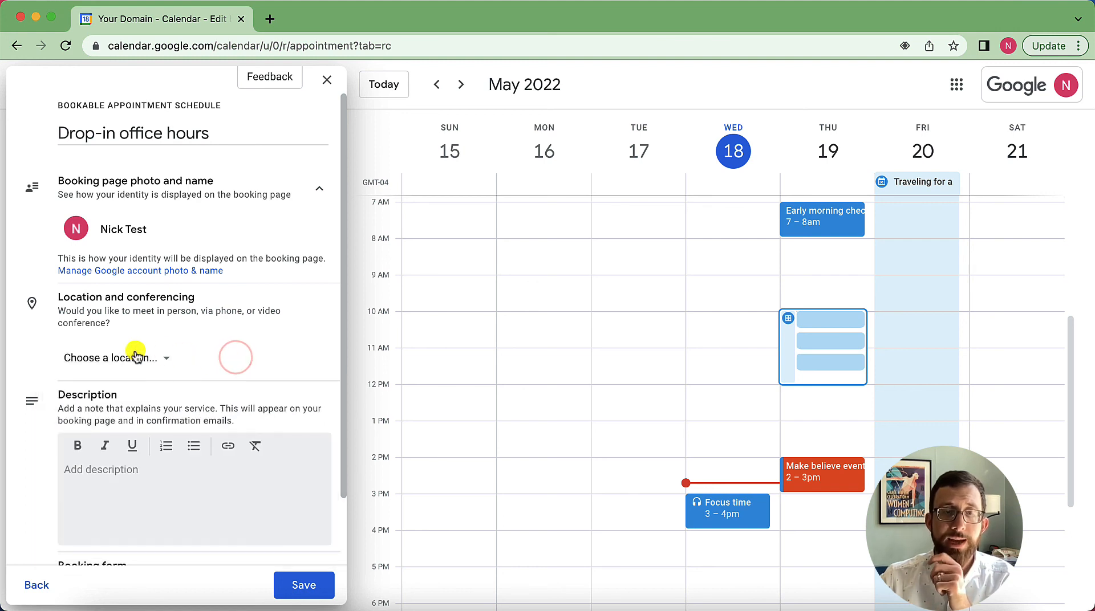
Add an optional custom item named "Topic to be discussed" to the booking form.
scroll(134, 352, down, 3)
click(312, 497)
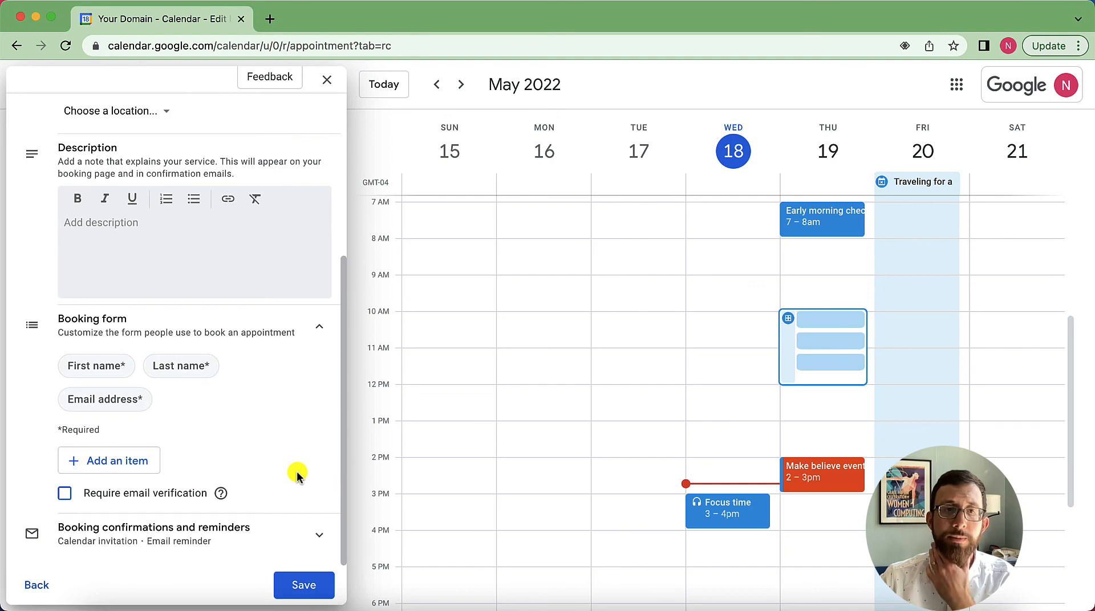
click(135, 461)
click(505, 315)
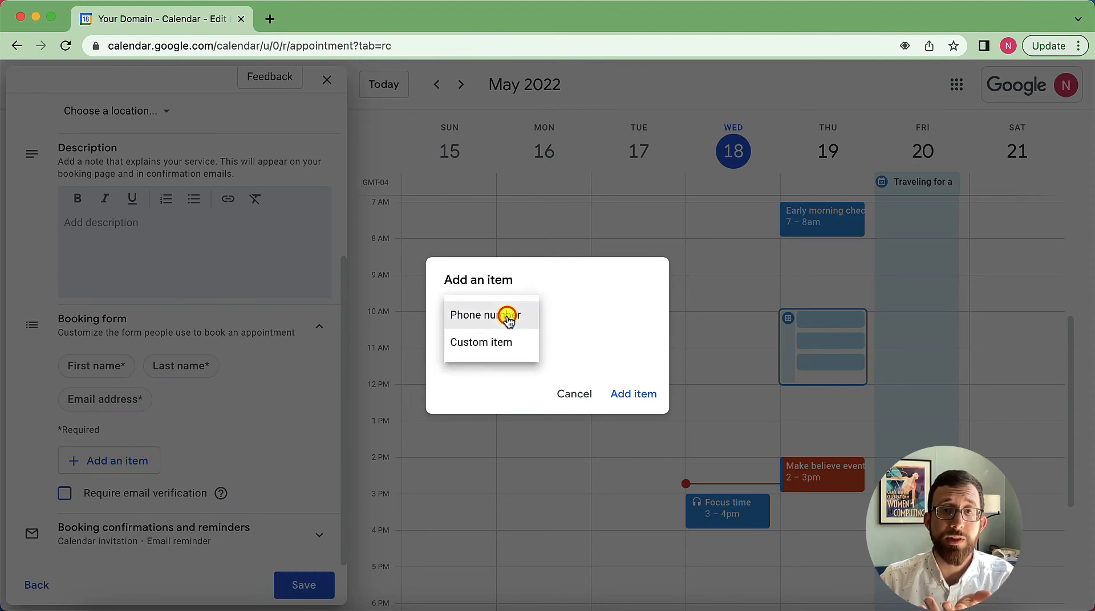
click(505, 343)
click(501, 335)
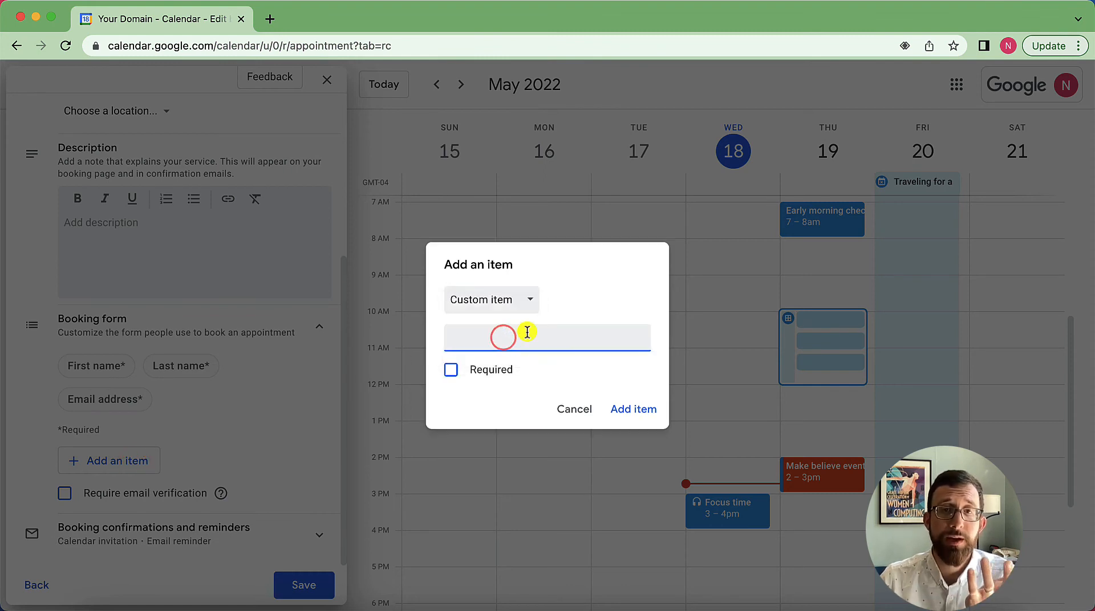
text(Topi)
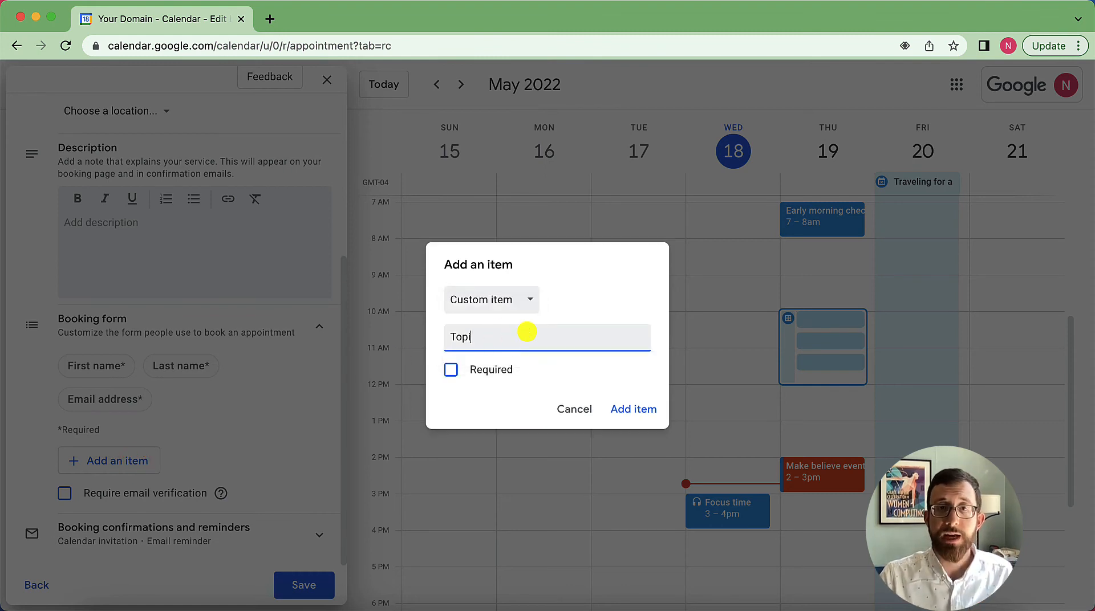
text(c to be dis)
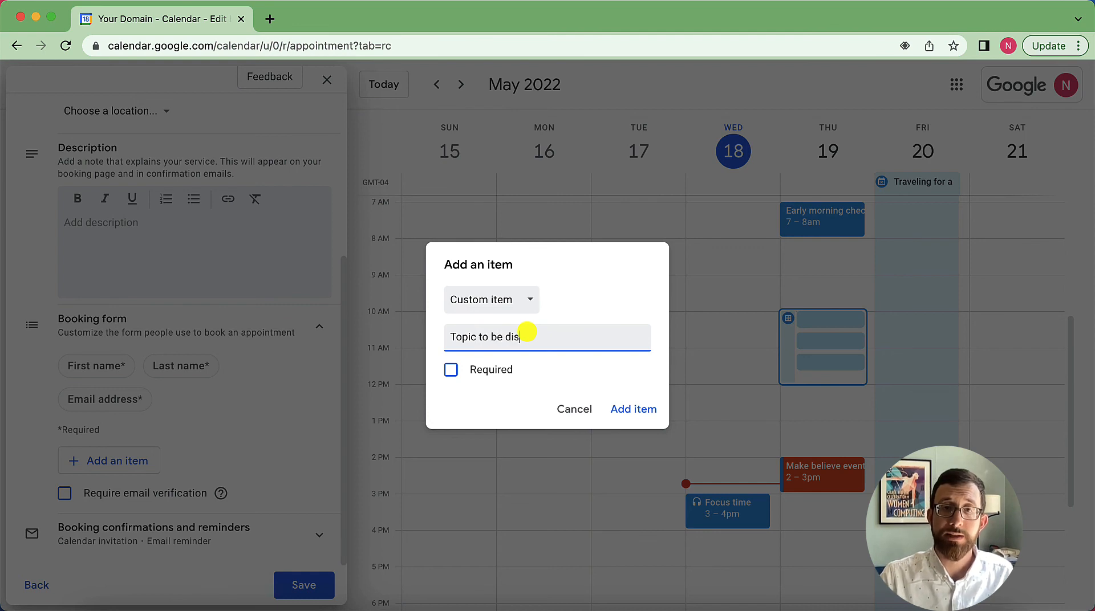
text(cussed)
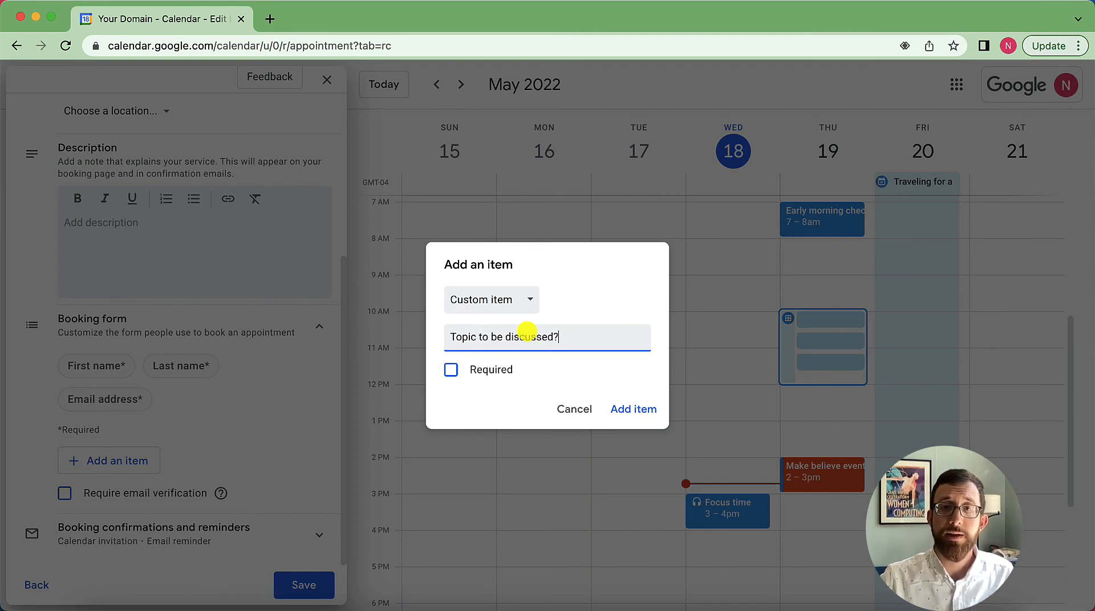
click(631, 409)
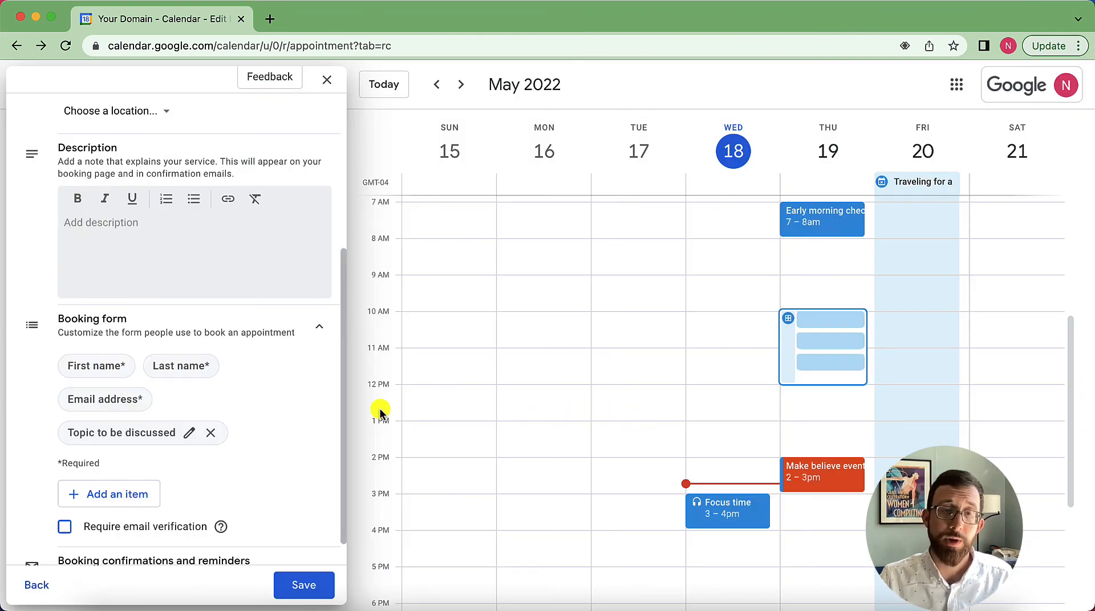
Turn off the email reminder in the booking confirmations and reminders settings and save the appointment schedule.
scroll(164, 508, down, 1)
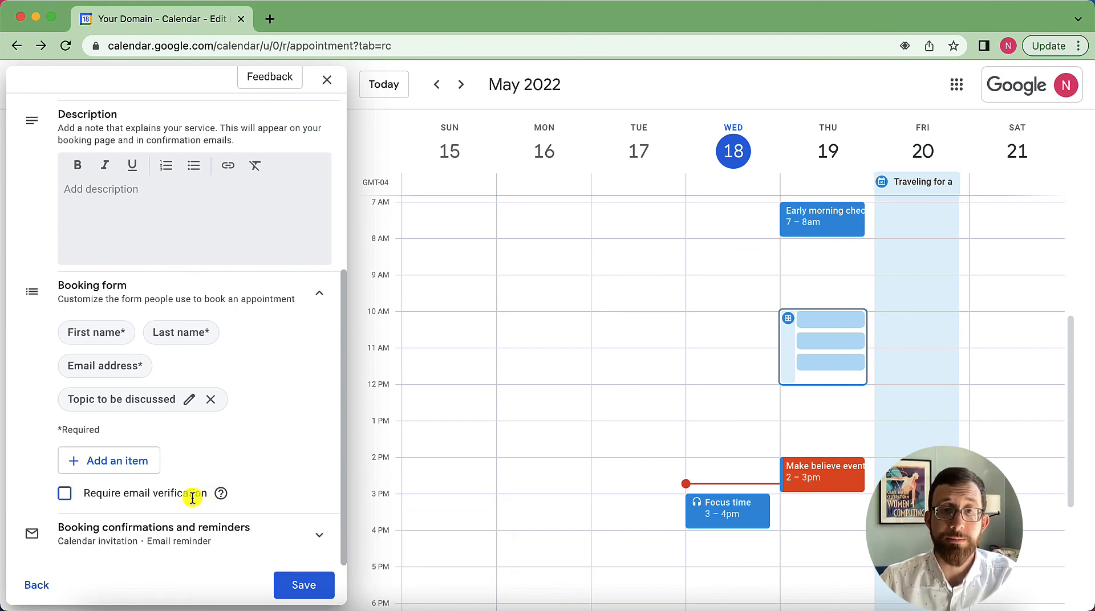
click(306, 291)
click(230, 532)
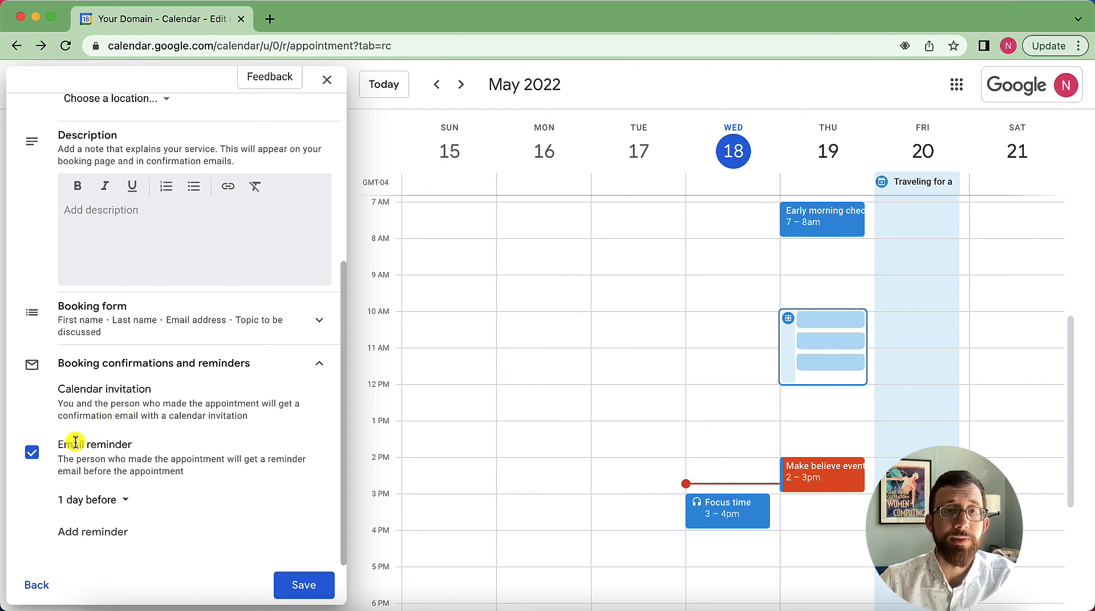
click(117, 502)
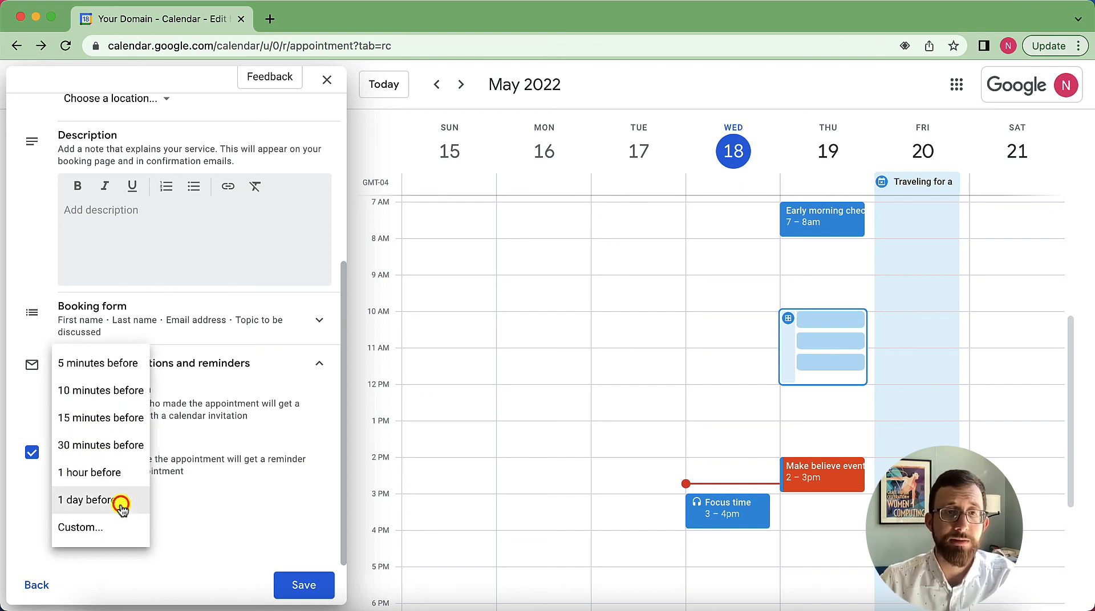
click(181, 473)
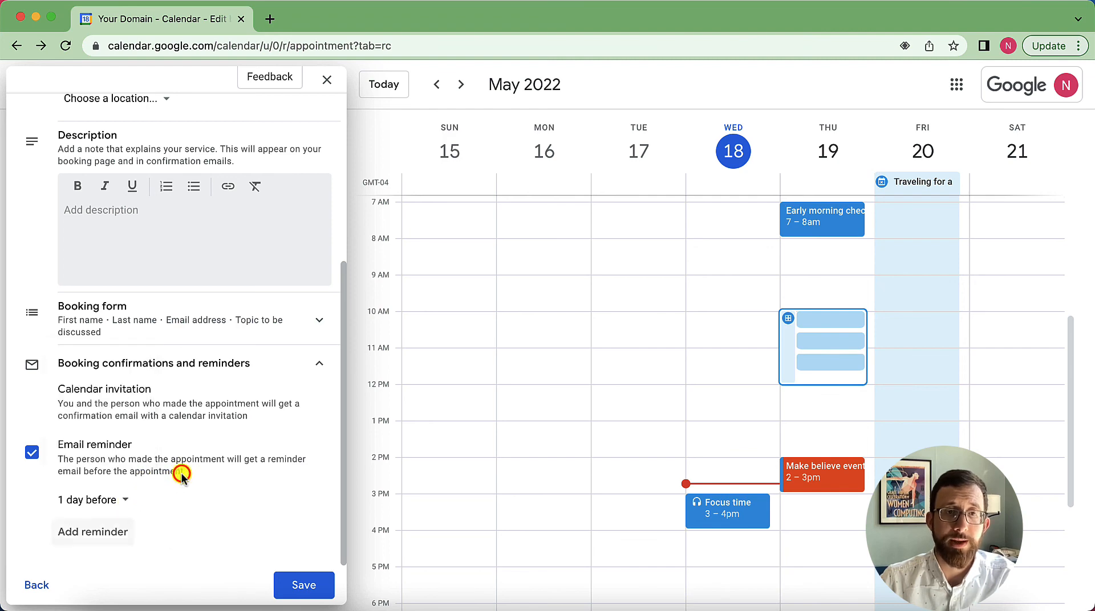
click(33, 454)
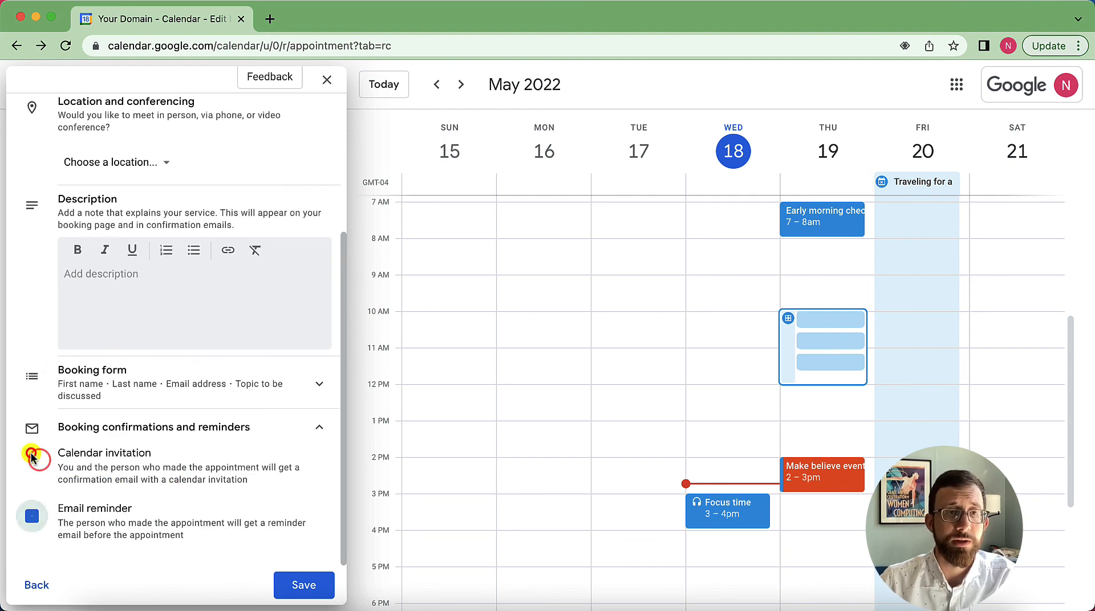
click(305, 584)
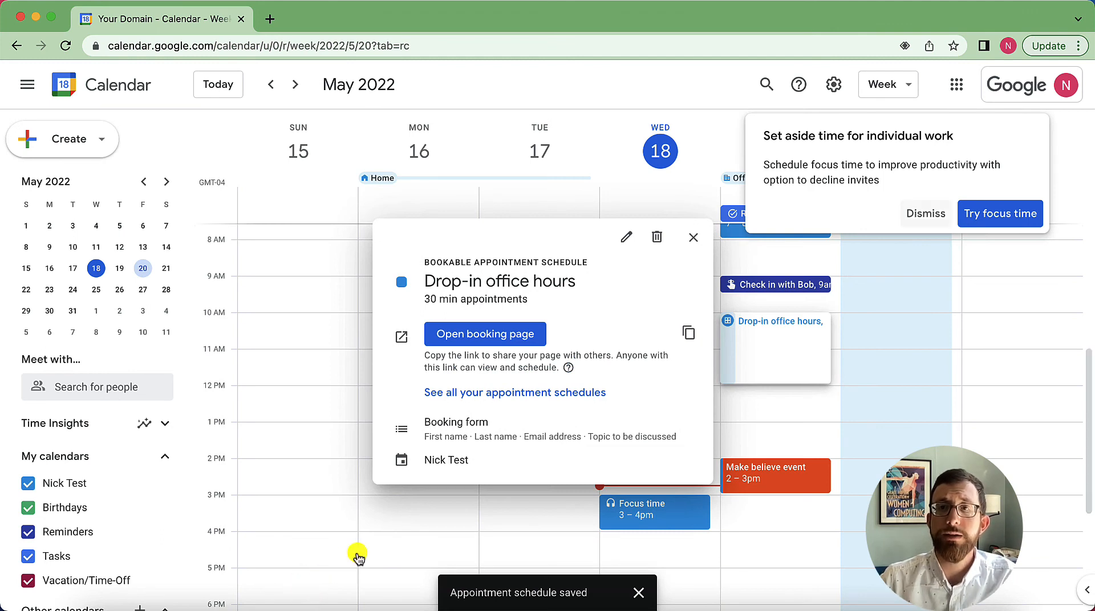
Dismiss the focus time suggestion, copy the schedule's booking page link, and open it in a new browser tab.
click(915, 213)
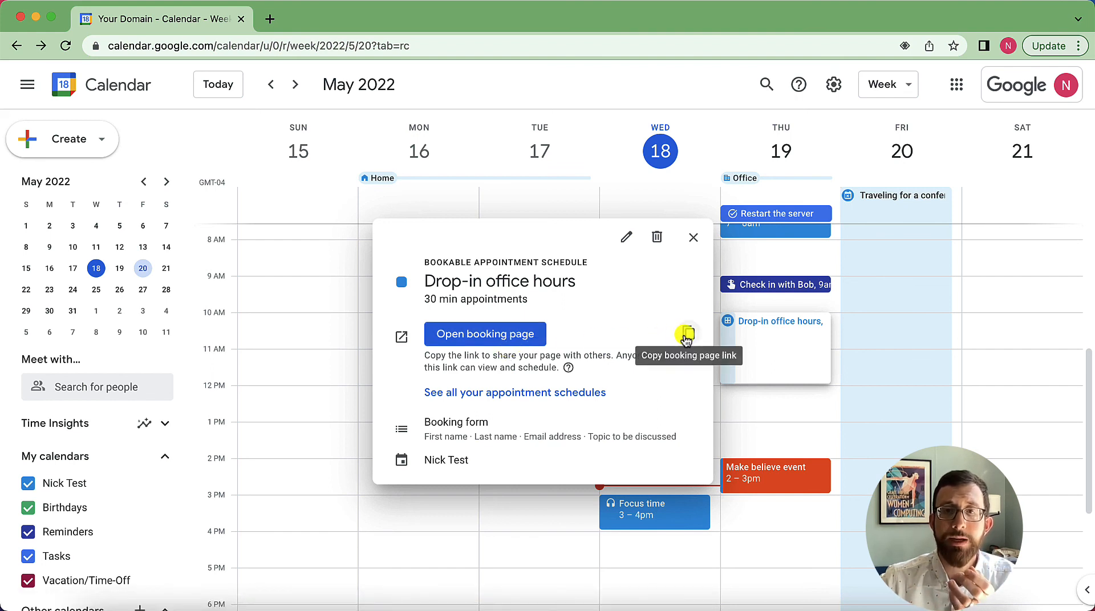
click(687, 334)
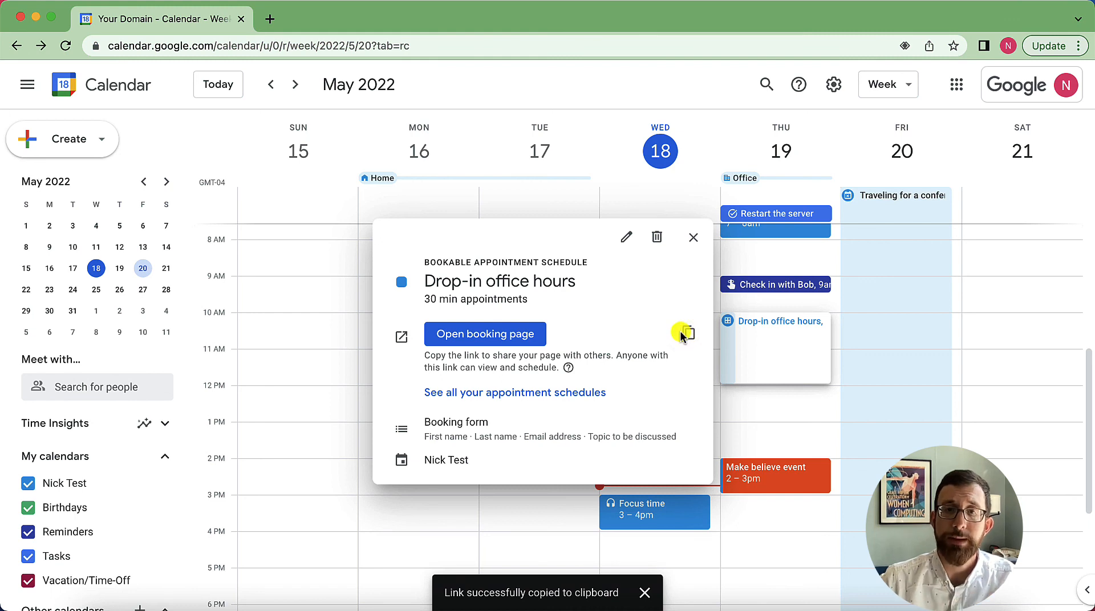
click(270, 22)
key(super+v)
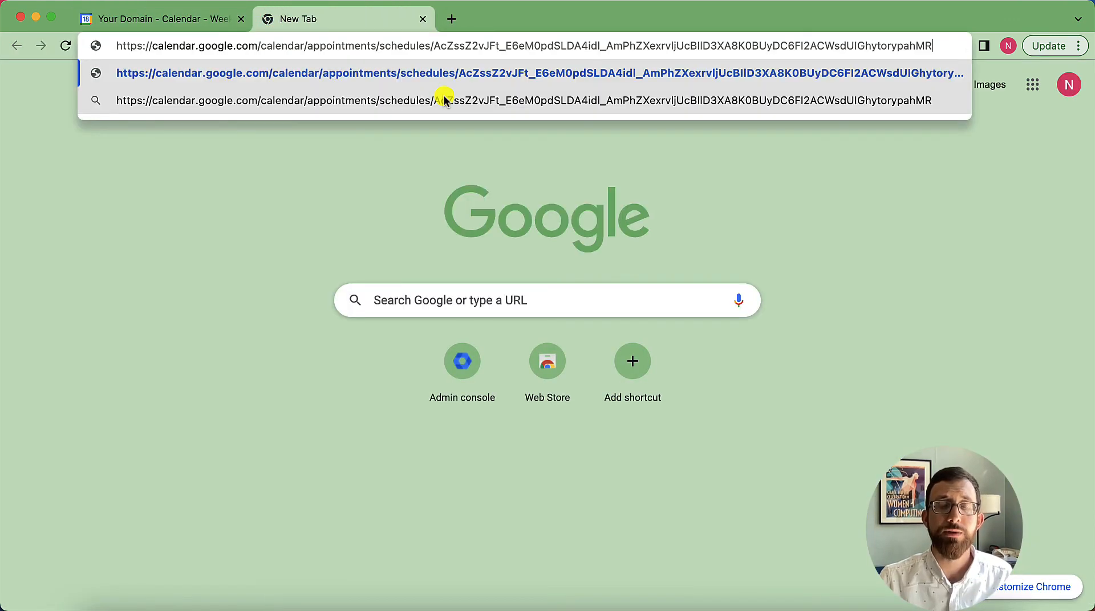
key(Return)
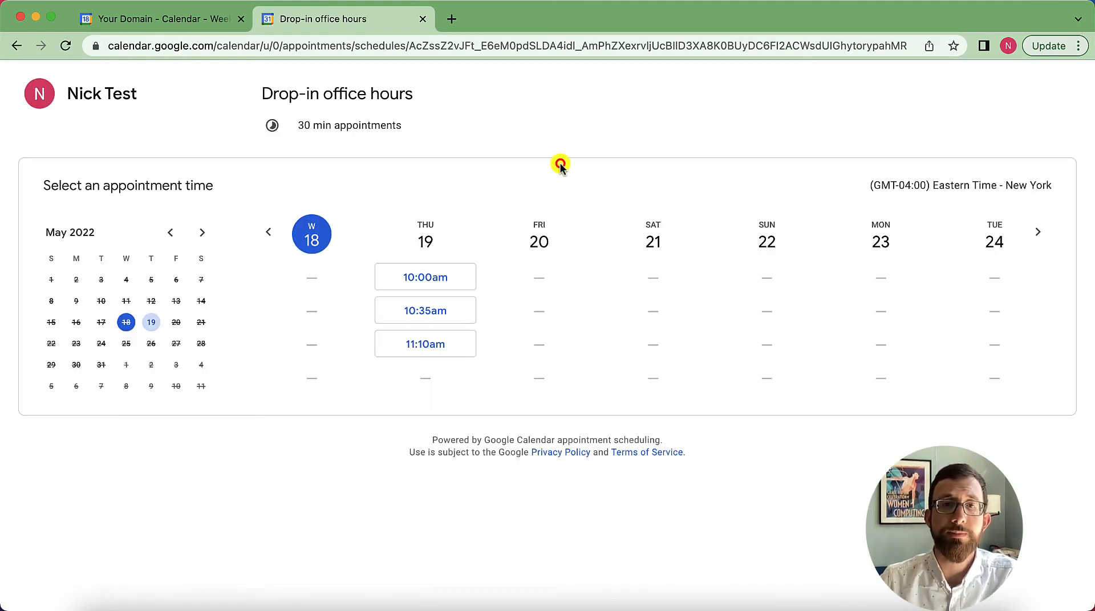
Examine the contact and topic fields of the booking form for the 11:10am slot on May 19, and cancel the form.
click(434, 342)
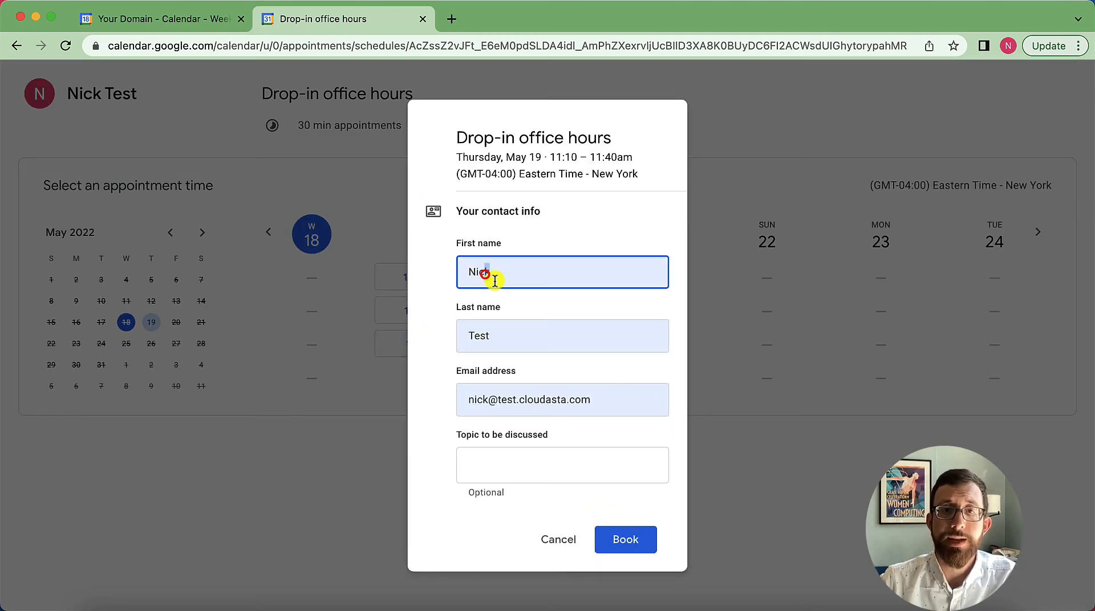
click(472, 333)
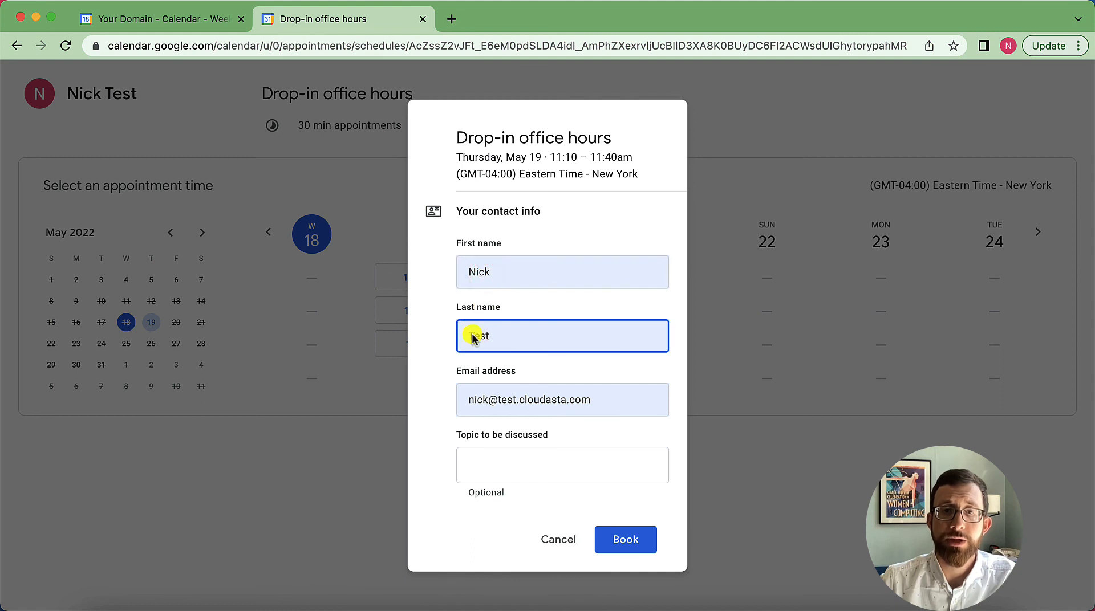
click(487, 465)
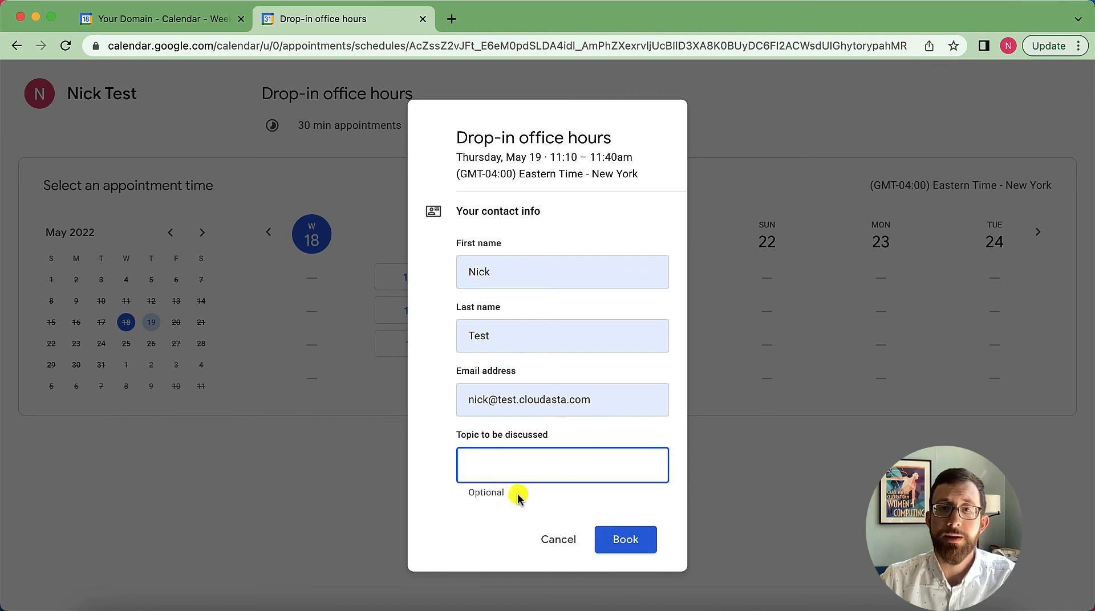
click(570, 543)
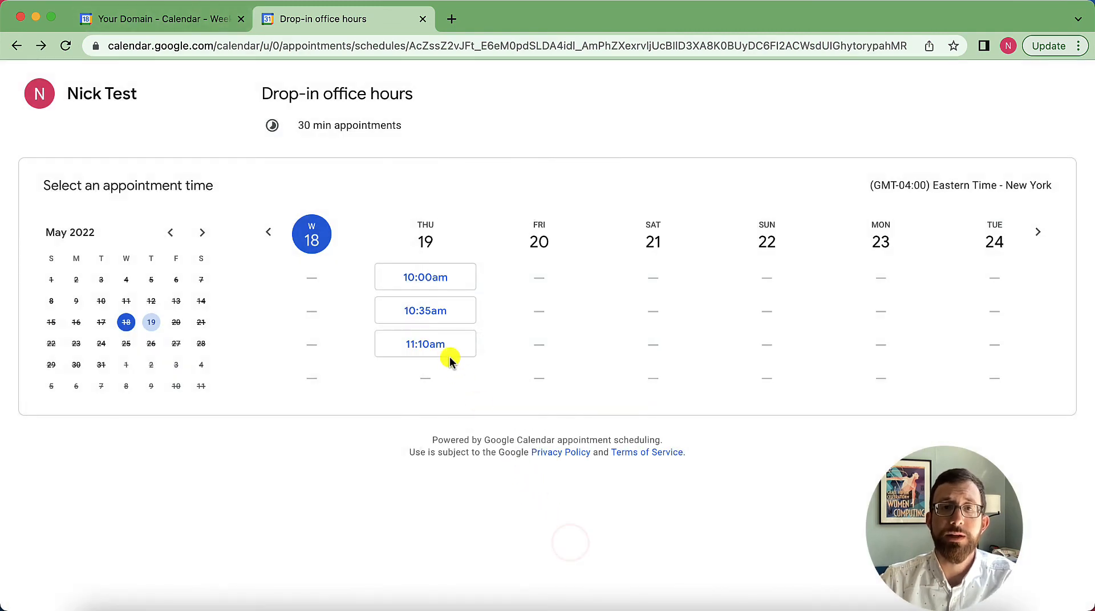
Book the 11:10am drop-in office hours slot on Thursday, May 19, and close the booking confirmation.
click(445, 350)
click(620, 540)
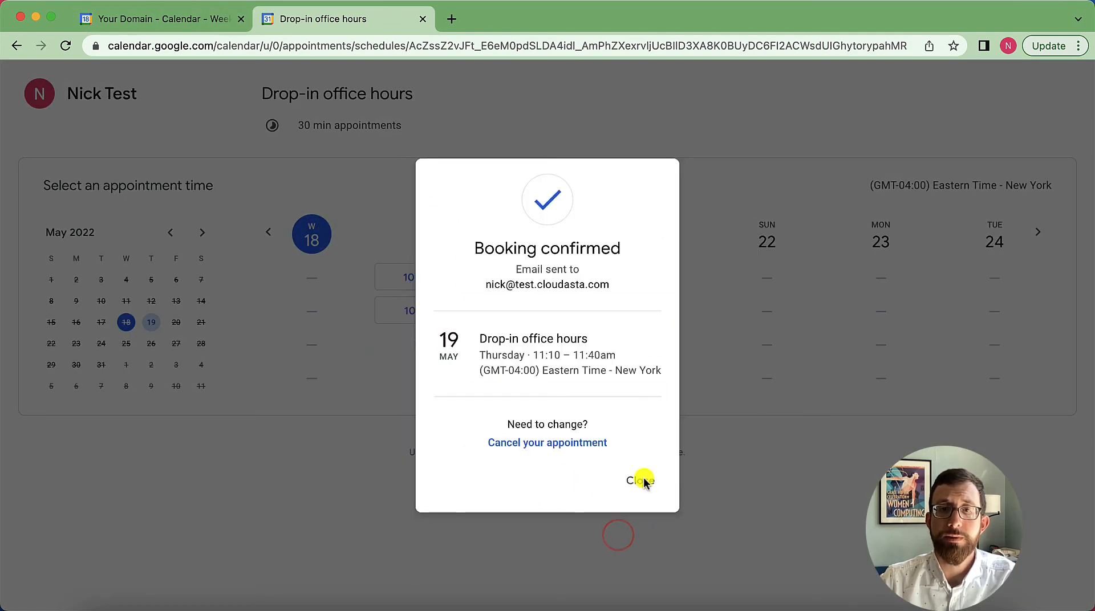
click(640, 481)
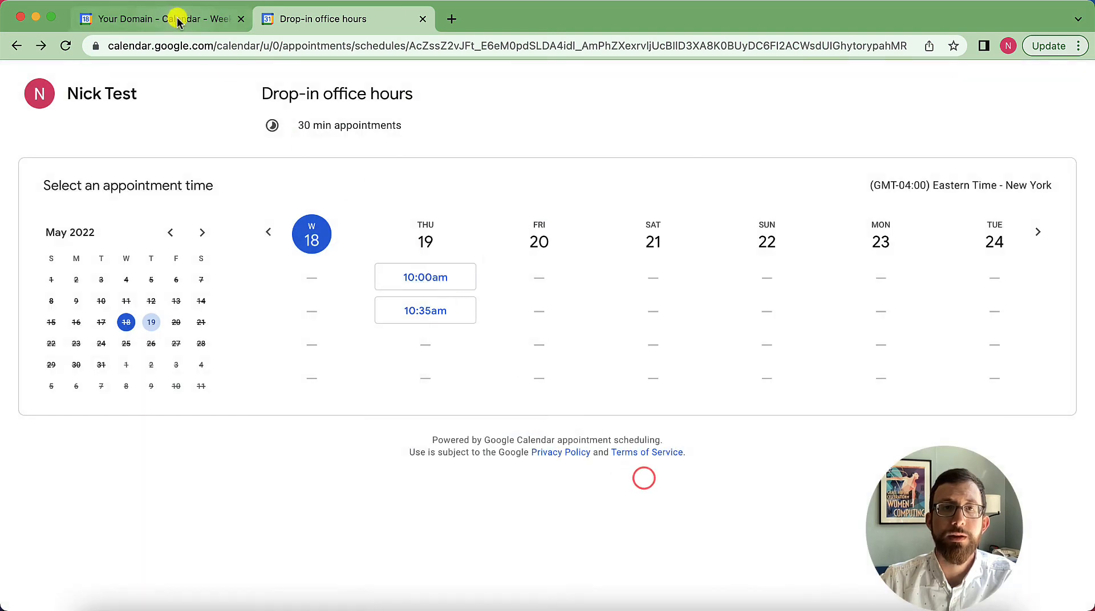
Return to the calendar week view and examine the details of the booked 11:10am drop-in office hours appointment.
click(177, 19)
click(695, 240)
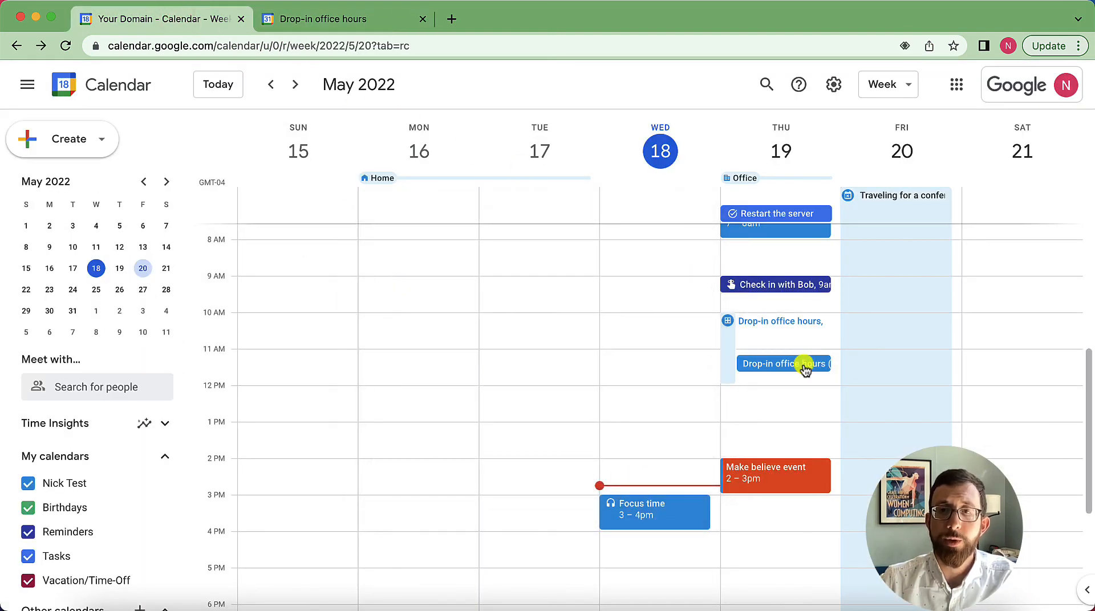
click(804, 369)
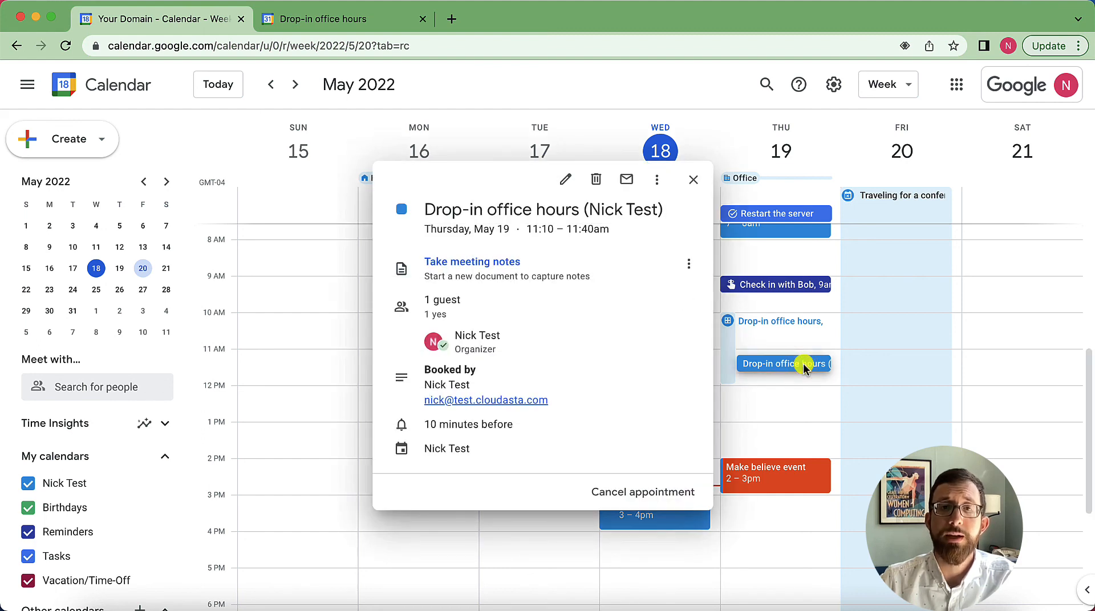
click(690, 182)
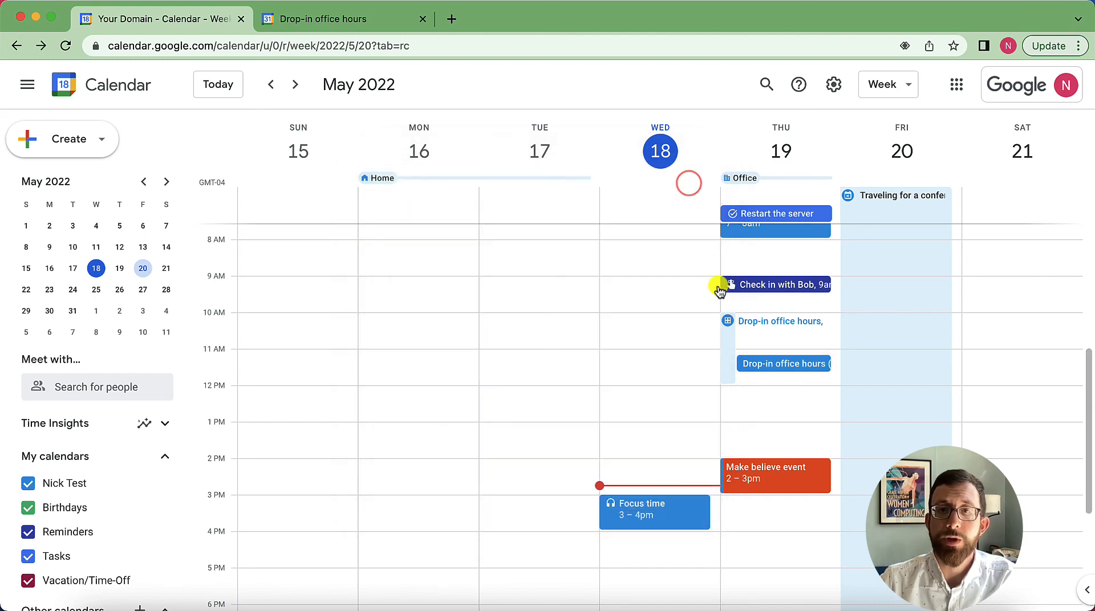
Open the booking page from the Drop-in office hours schedule, check the May 19 slots, and close the page and schedule details.
click(726, 342)
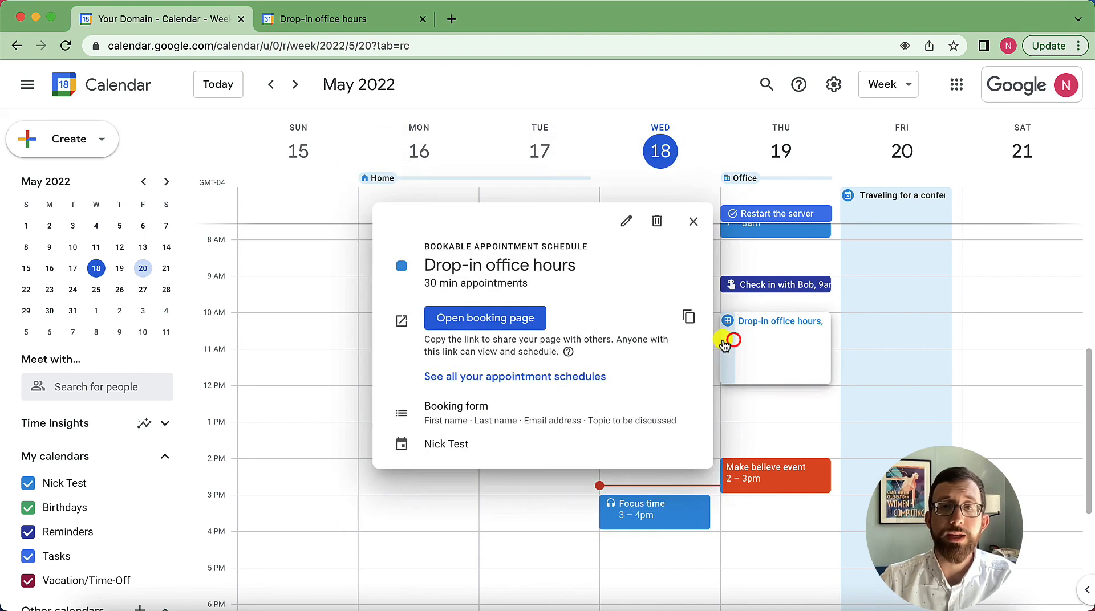
click(490, 319)
click(605, 19)
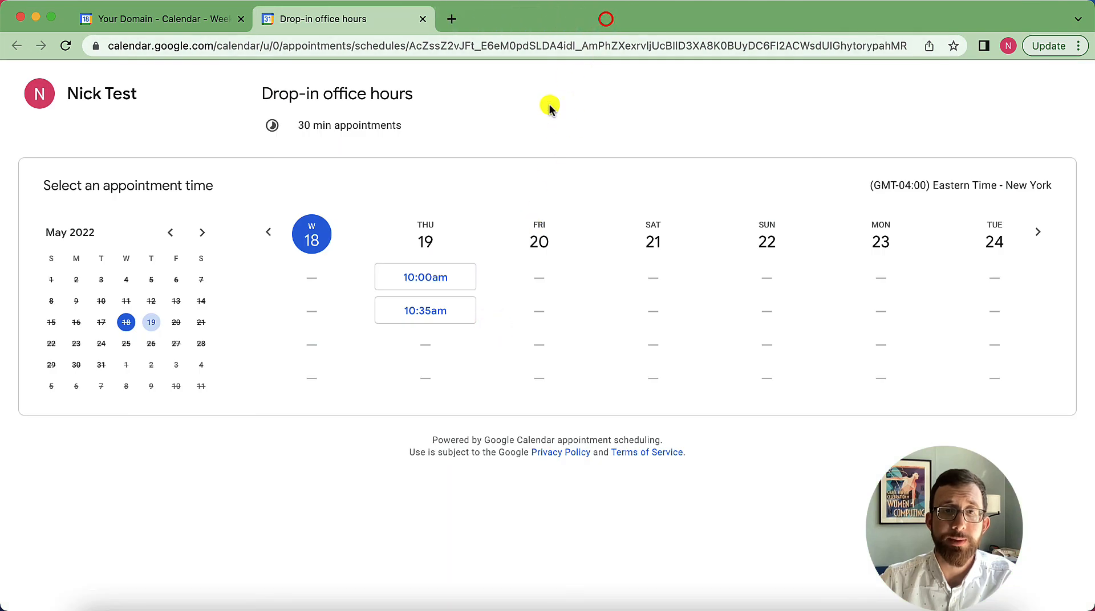
click(396, 338)
click(418, 344)
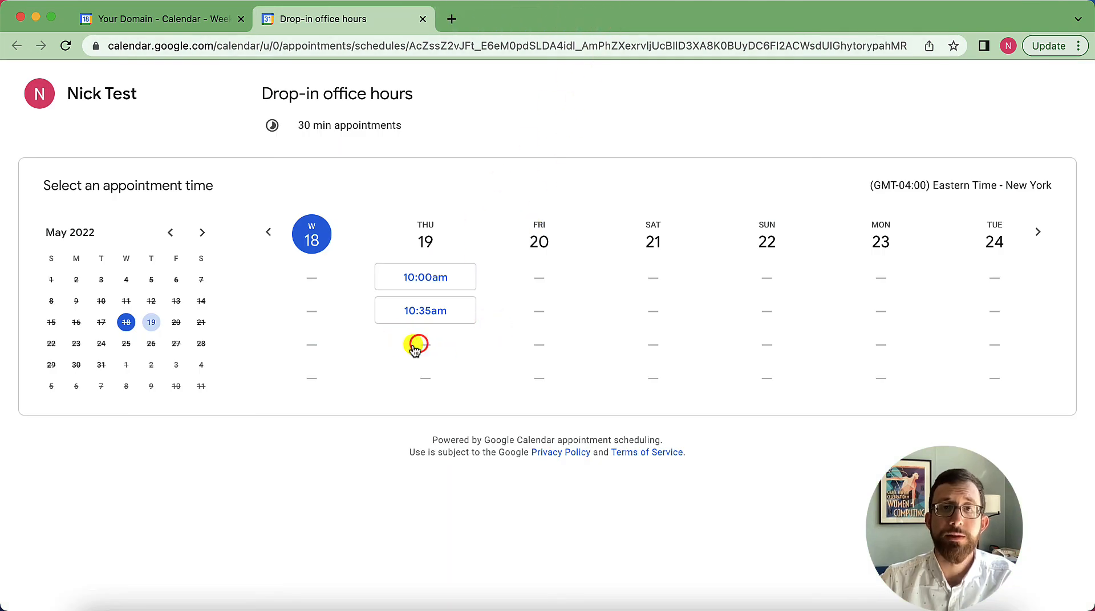
click(423, 20)
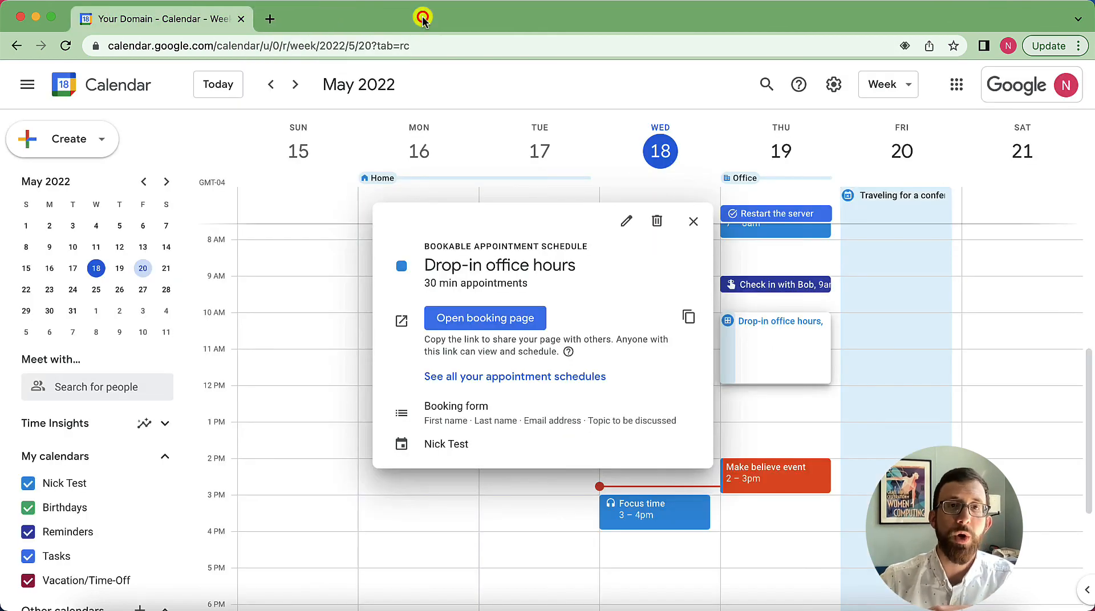
click(693, 222)
click(600, 92)
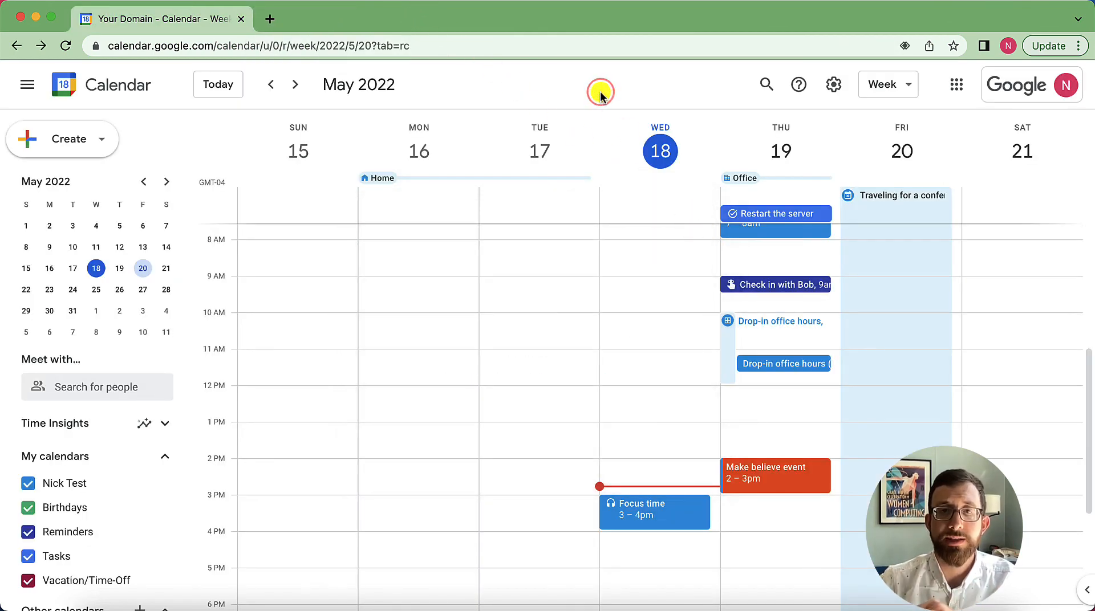